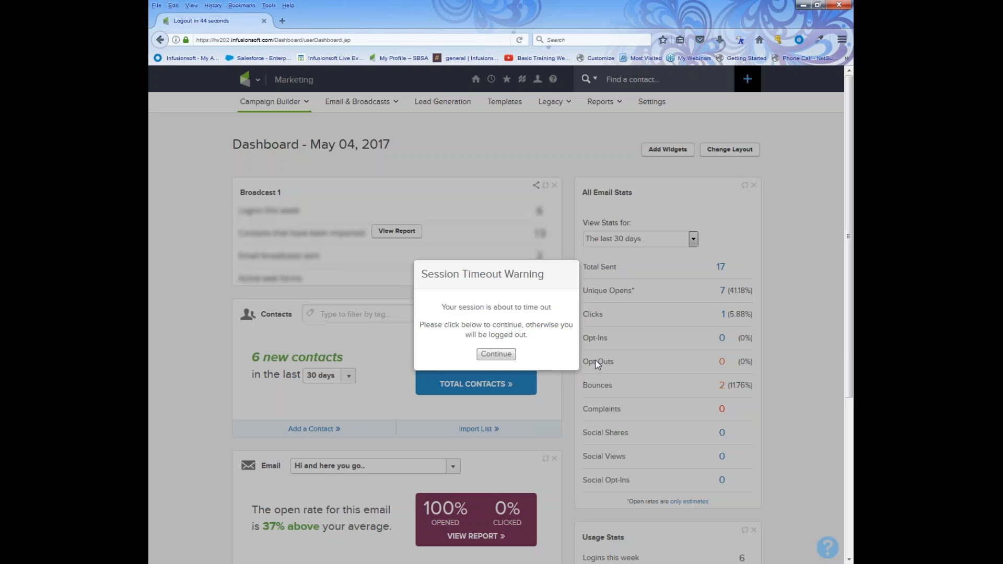
Dismiss the session-timeout warning with Continue and open the logo's navigation mega-menu.
left_click(502, 349)
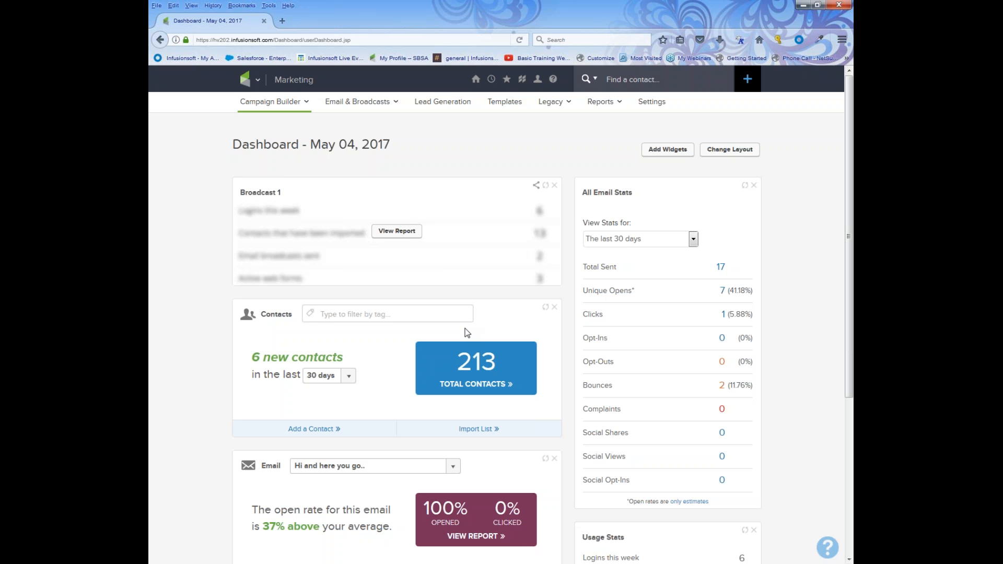
left_click(259, 81)
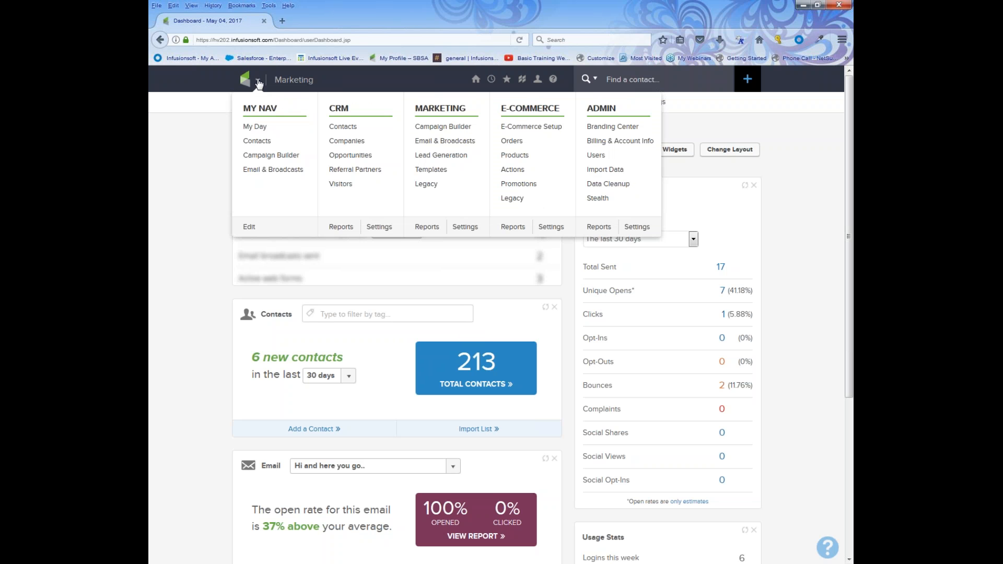
Go to Campaign Builder under Marketing, then reopen the navigation menu.
left_click(439, 134)
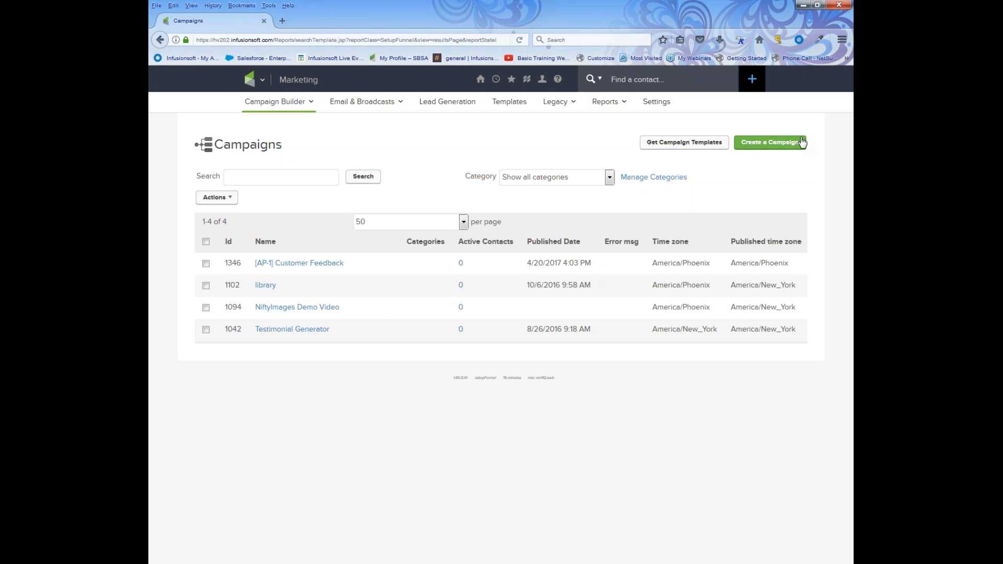
left_click(262, 80)
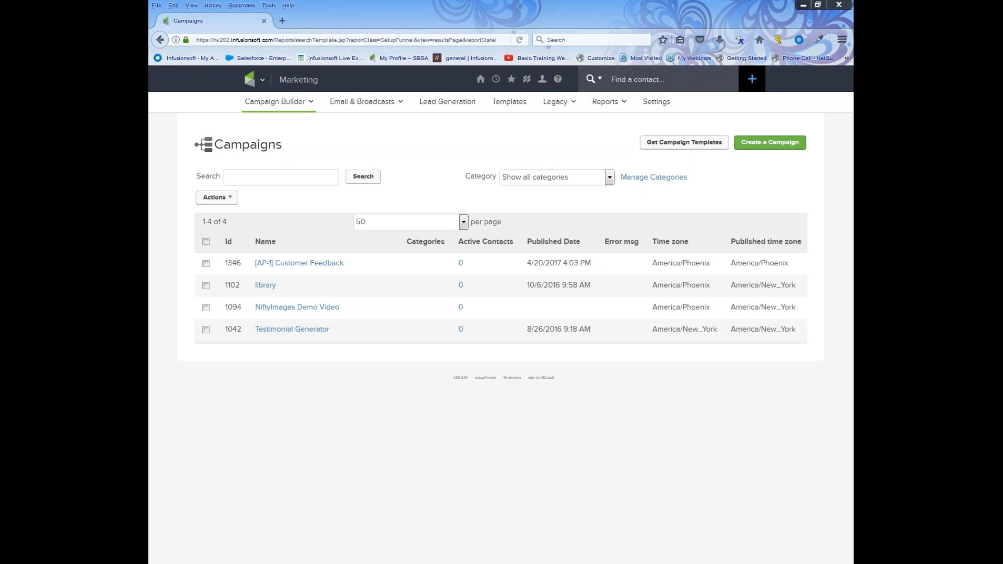
Create a new campaign, rename it from Untitled Campaign to 'my offer sign up', and save.
left_click(781, 147)
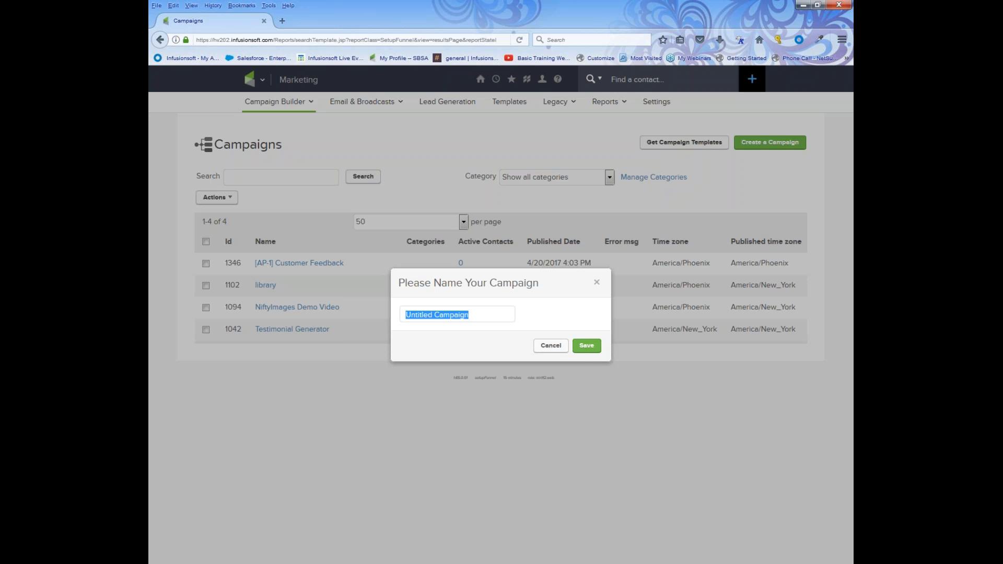
type("my offer sig")
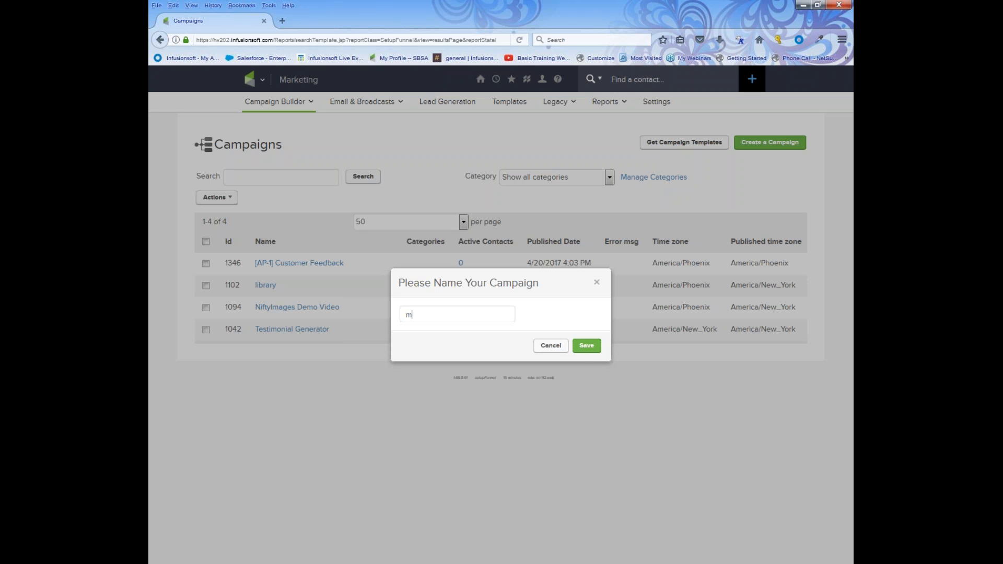
type("n up")
left_click(586, 345)
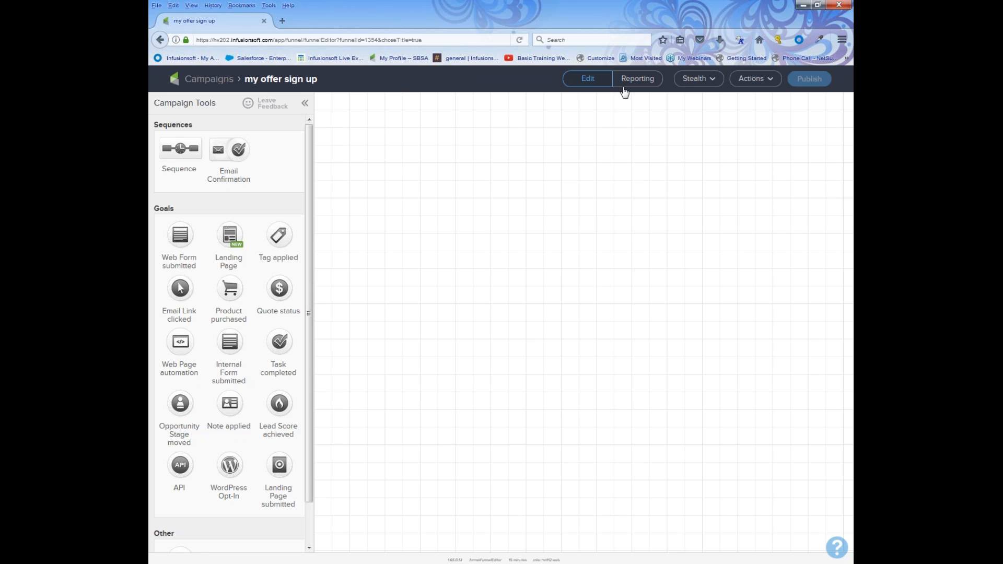
Look over the Stealth and Actions dropdowns on the empty campaign canvas.
left_click(688, 88)
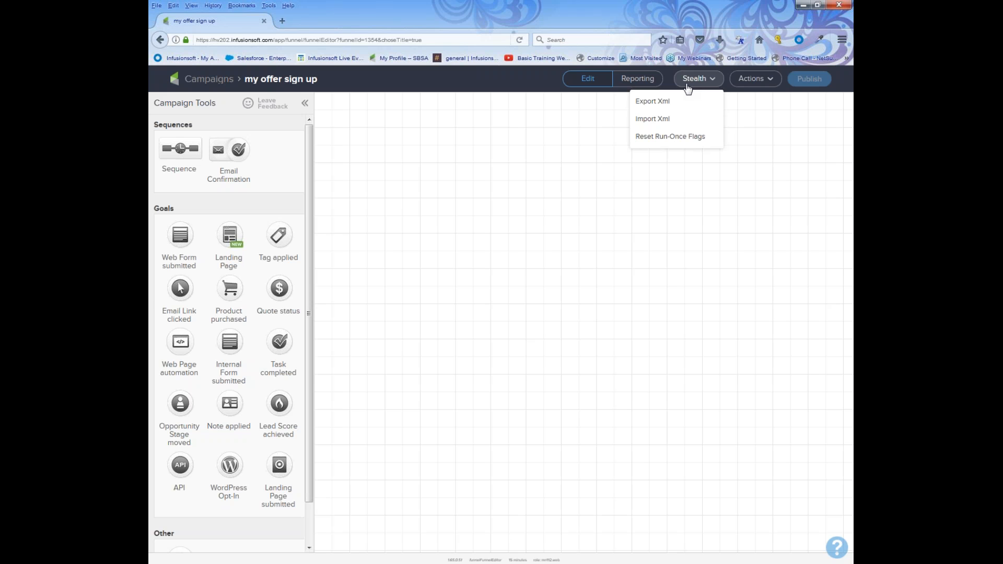
left_click(750, 80)
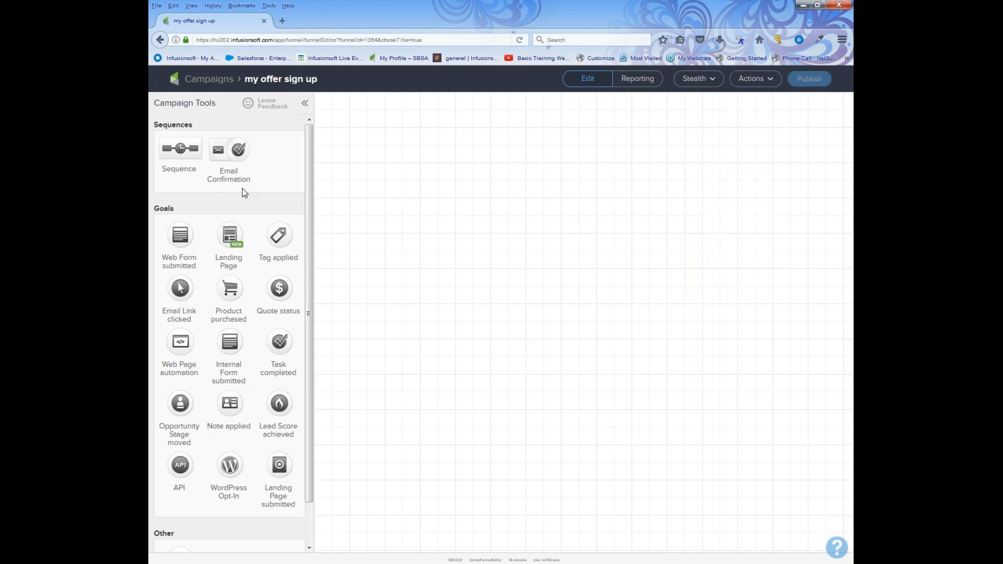
Place a Web Form submitted goal on the canvas and label it 'offer sign up'.
left_click_drag(176, 208, 156, 205)
left_click_drag(172, 235, 360, 249)
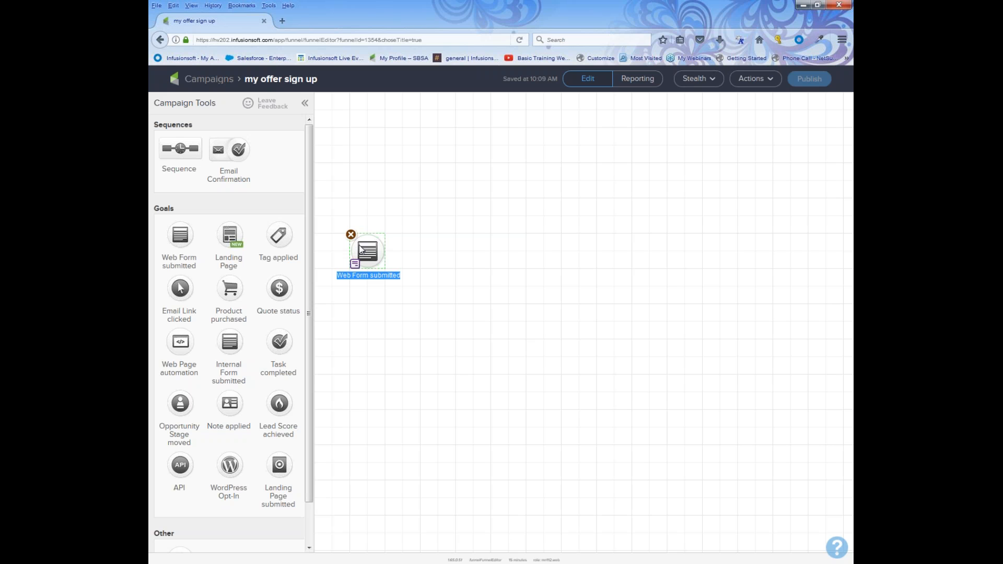
type("of")
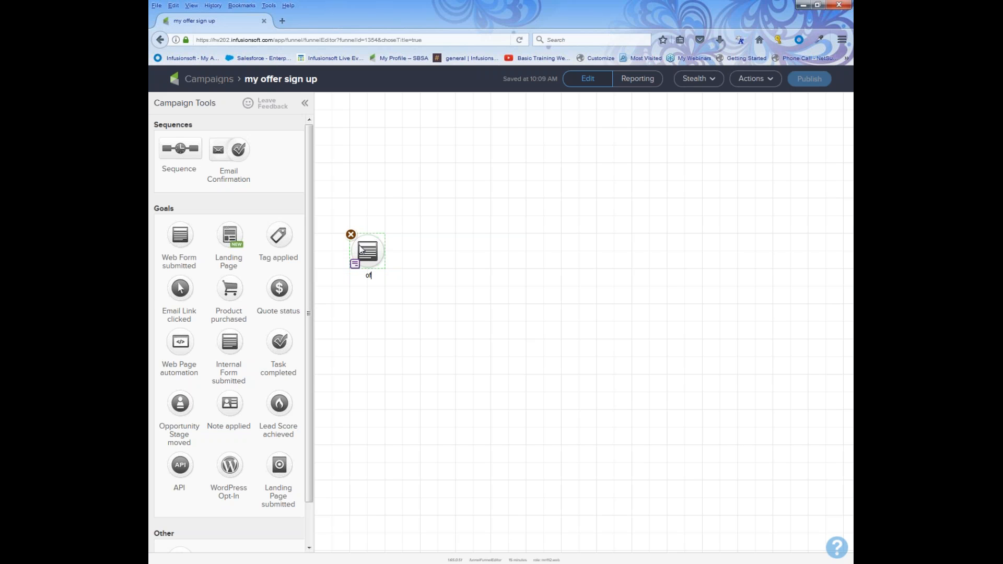
type("fer sign up")
Add a sequence labelled 'offer welcome and more' and connect the 'offer sign up' goal to it.
left_click_drag(197, 126, 436, 256)
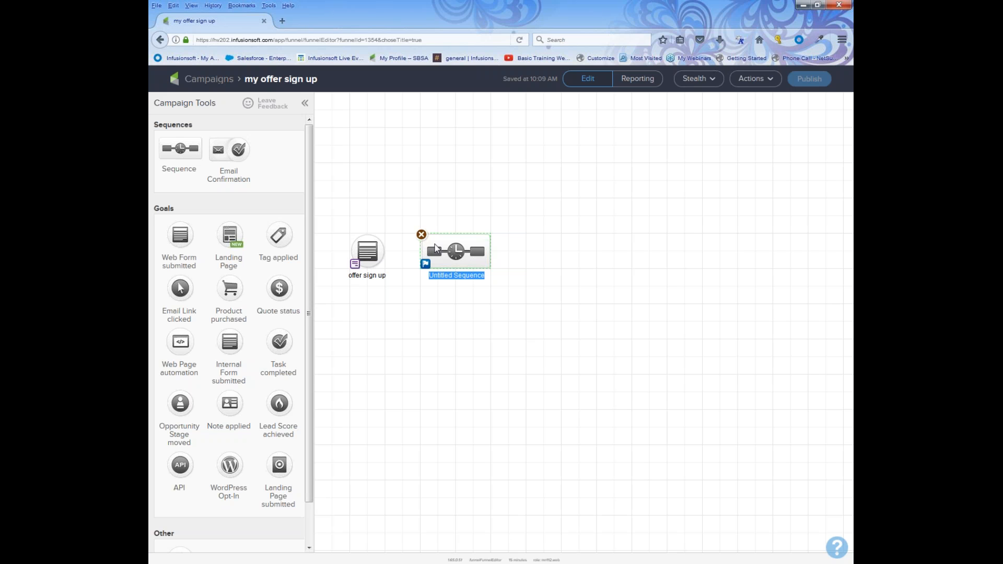
type("offer welcome and more")
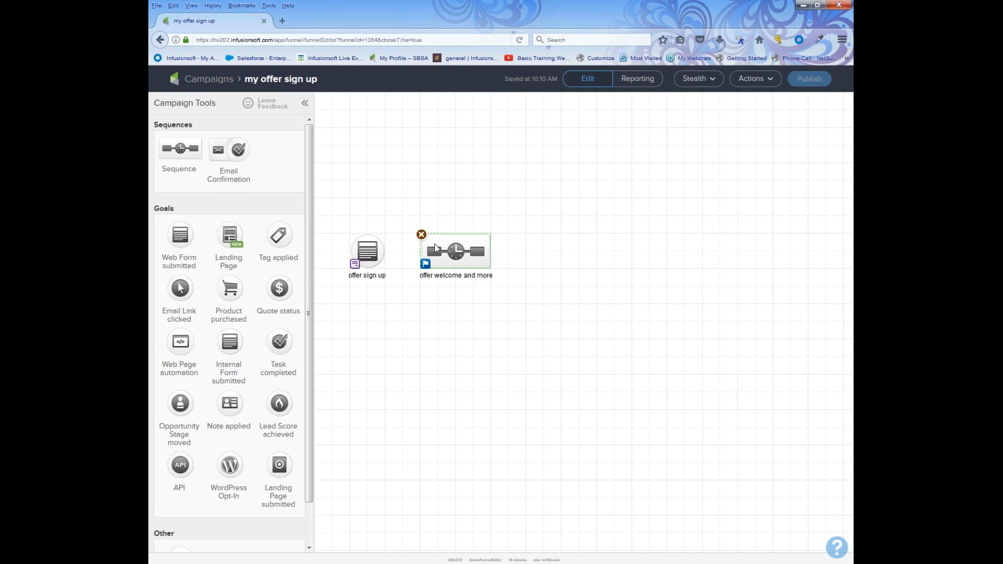
mouse_move(360, 247)
left_click_drag(385, 255, 463, 257)
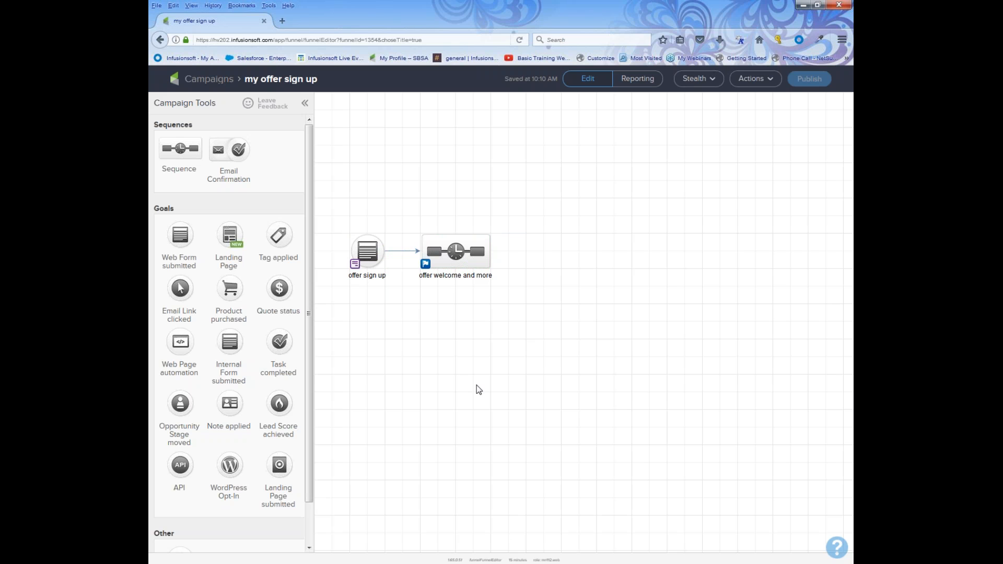
Place a Product purchased goal right of the 'offer welcome and more' sequence and link them.
left_click_drag(230, 288, 559, 253)
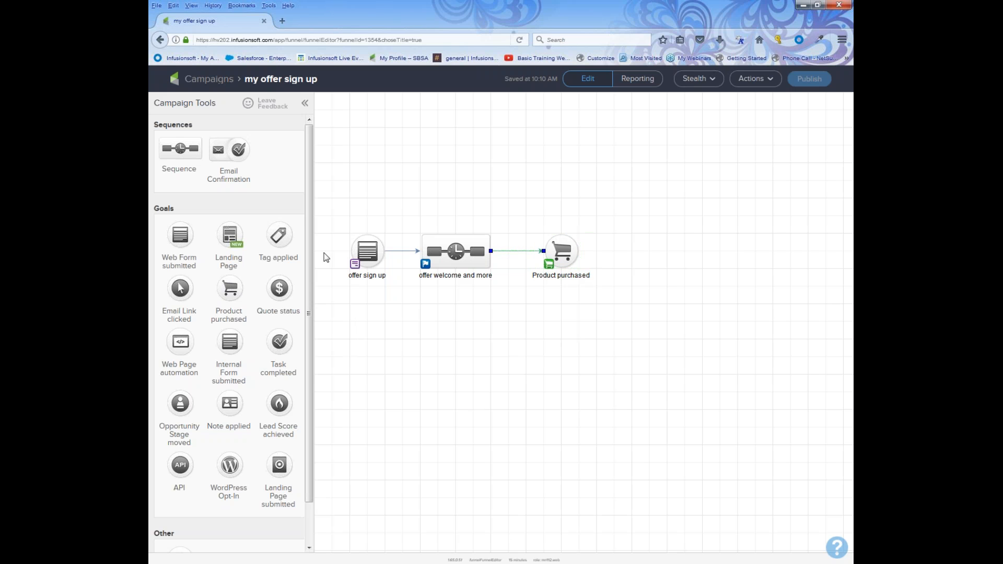
left_click_drag(331, 213, 395, 301)
left_click_drag(415, 209, 515, 304)
left_click_drag(512, 218, 606, 306)
mouse_move(495, 264)
mouse_move(564, 256)
Select the 'offer sign up' goal and open its web form editor.
left_click(365, 255)
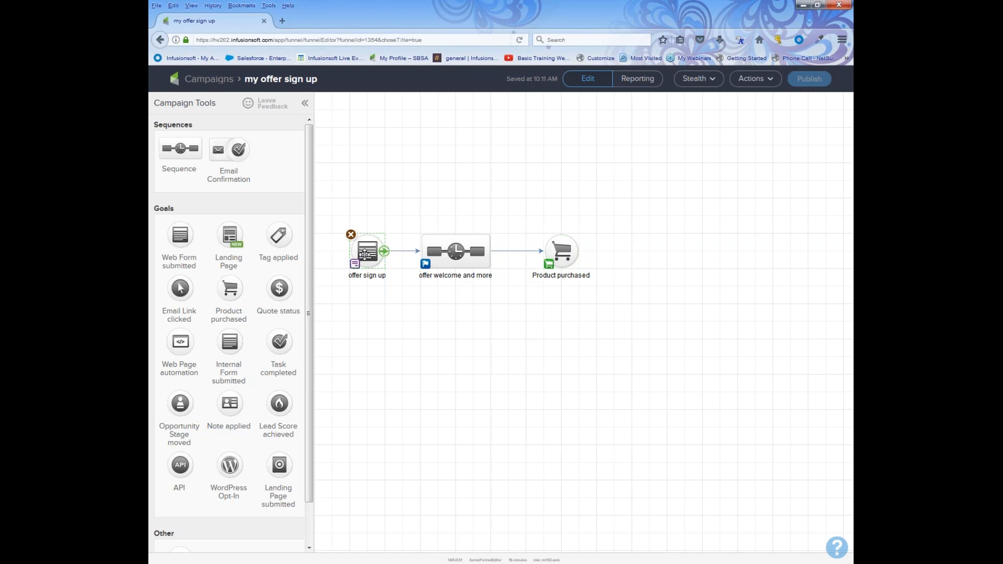
double_click(365, 254)
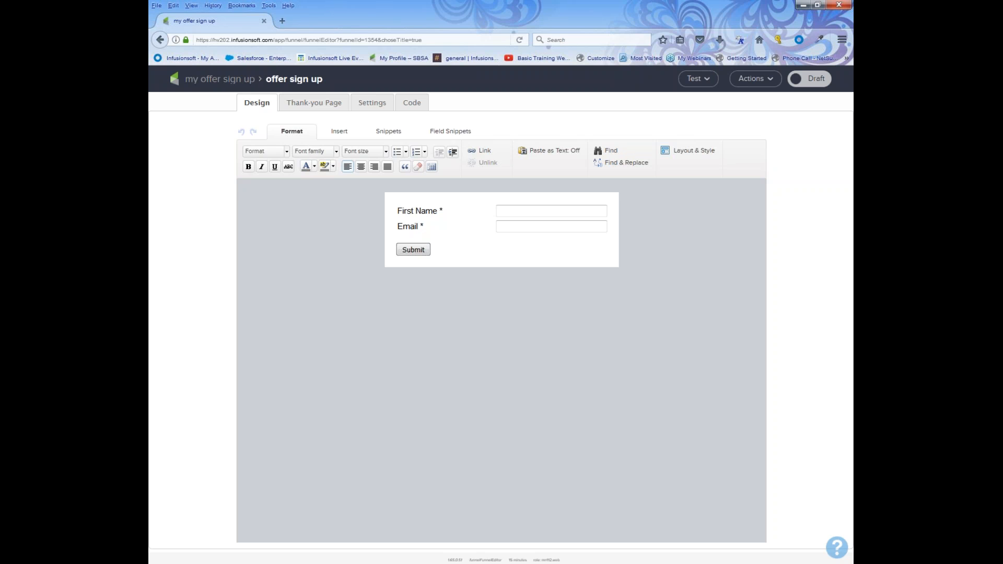
Add a 'Get my offer!!!' title block to the form with a divider line beneath it.
left_click(384, 135)
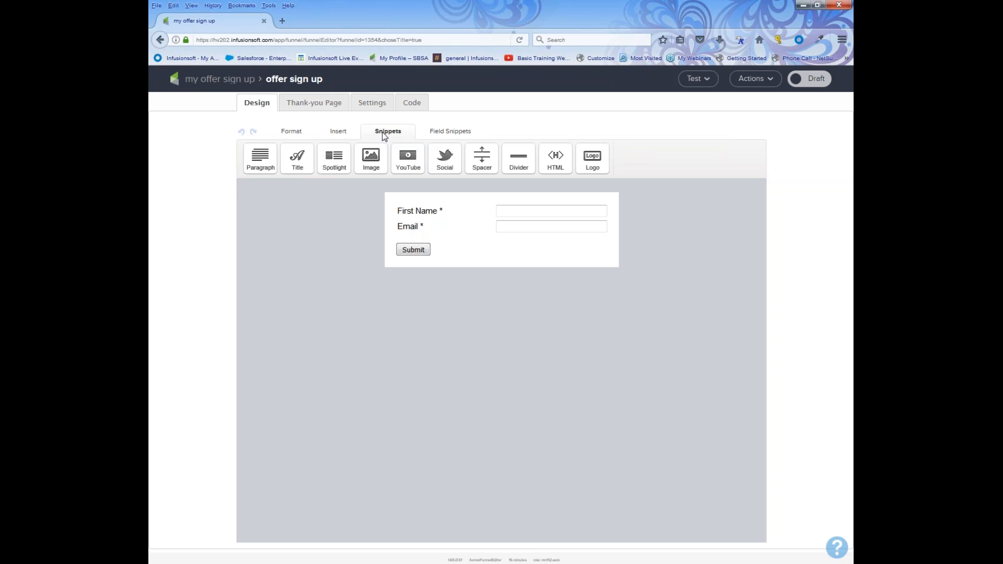
left_click_drag(291, 159, 395, 208)
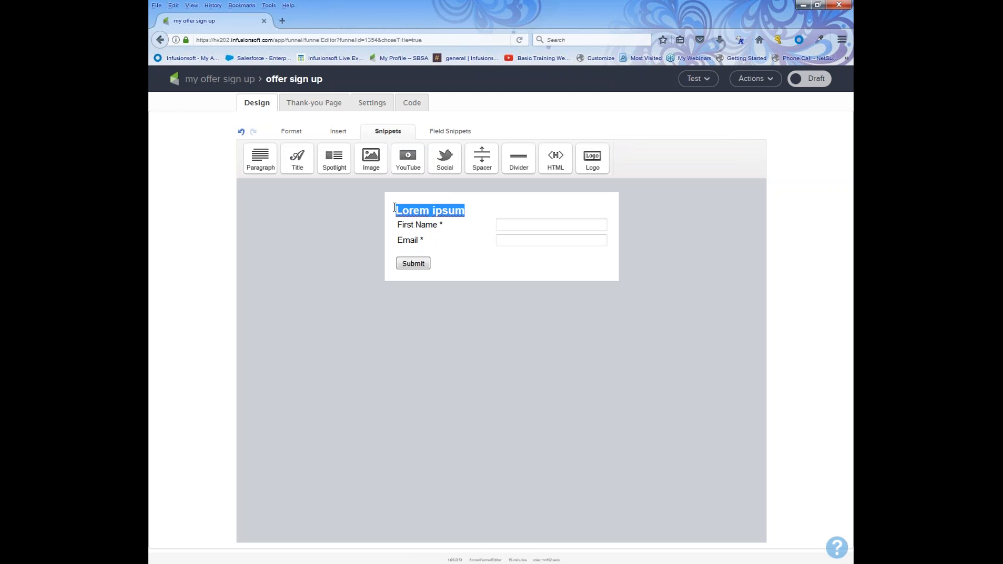
type("Get my offer")
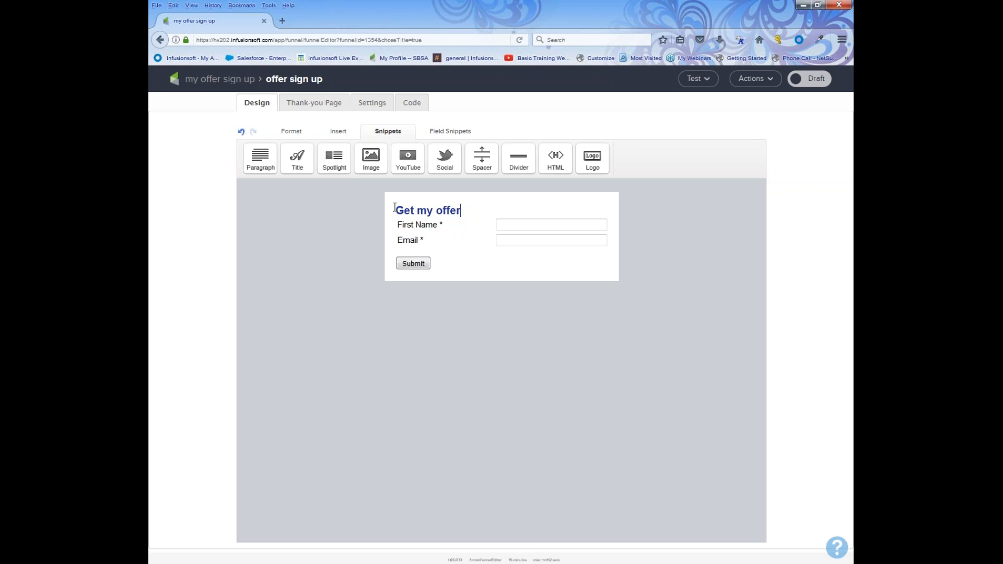
type("!!!")
left_click_drag(469, 211, 393, 210)
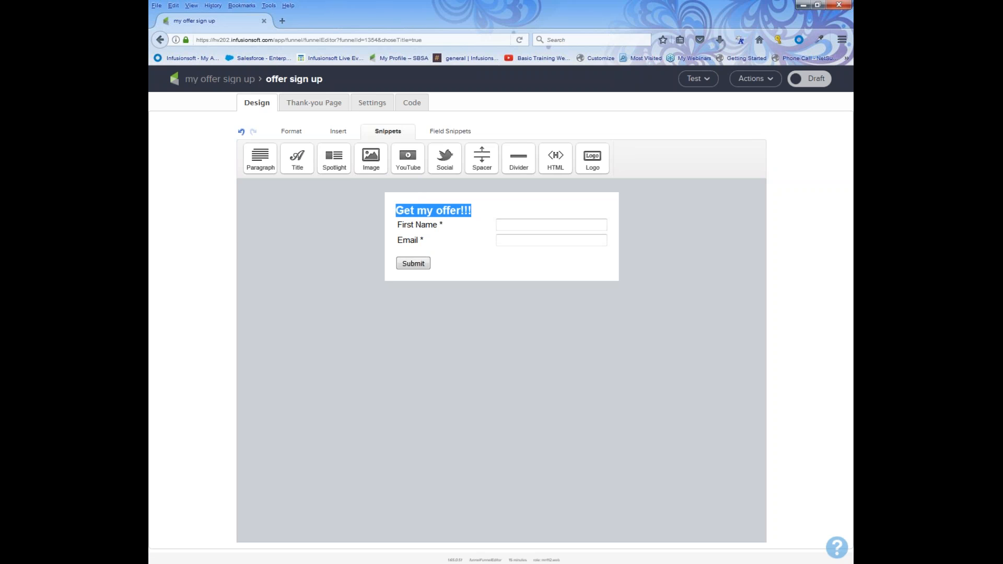
left_click_drag(517, 169, 463, 230)
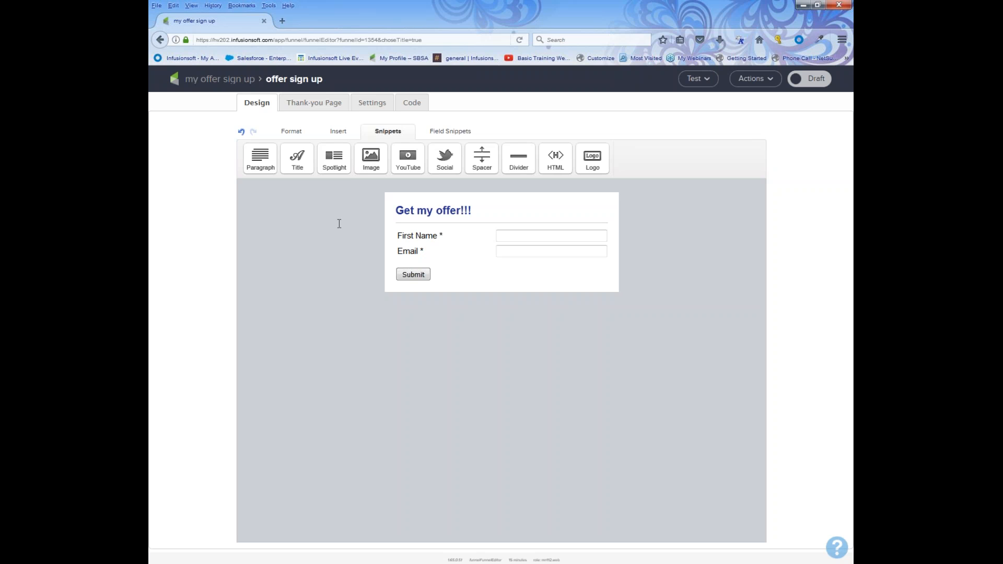
In Name Field Settings, show Last Name alongside First Name and save.
mouse_move(415, 236)
left_click(437, 223)
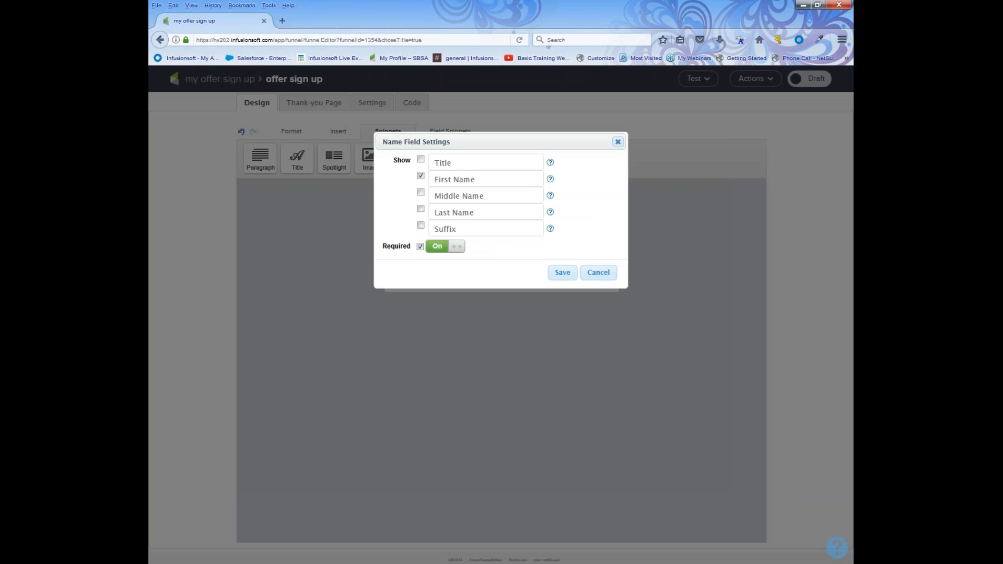
left_click(420, 209)
left_click(421, 175)
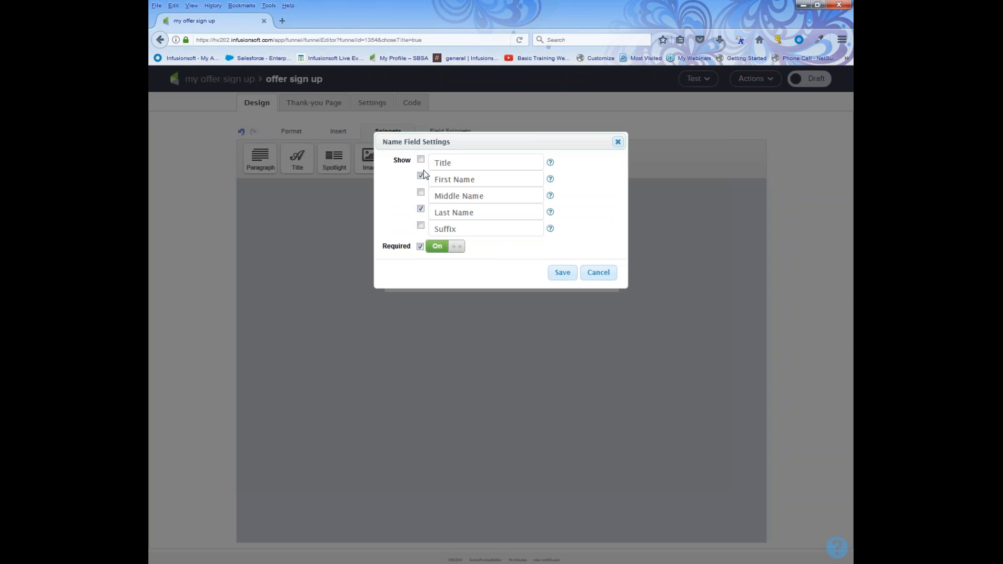
left_click(561, 274)
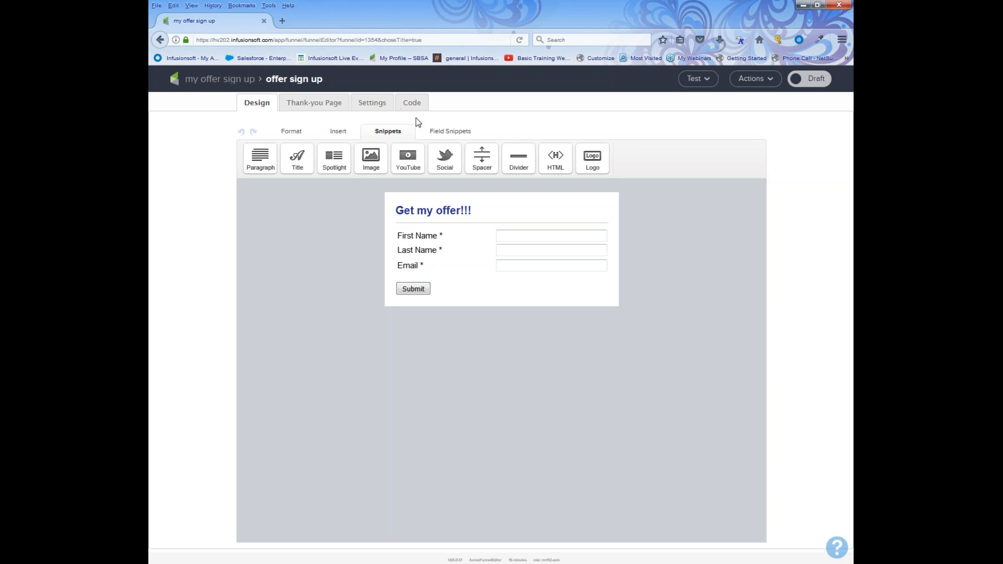
Add a phone field labelled 'Cell number' between Last Name and Email, then delete it again.
left_click(448, 134)
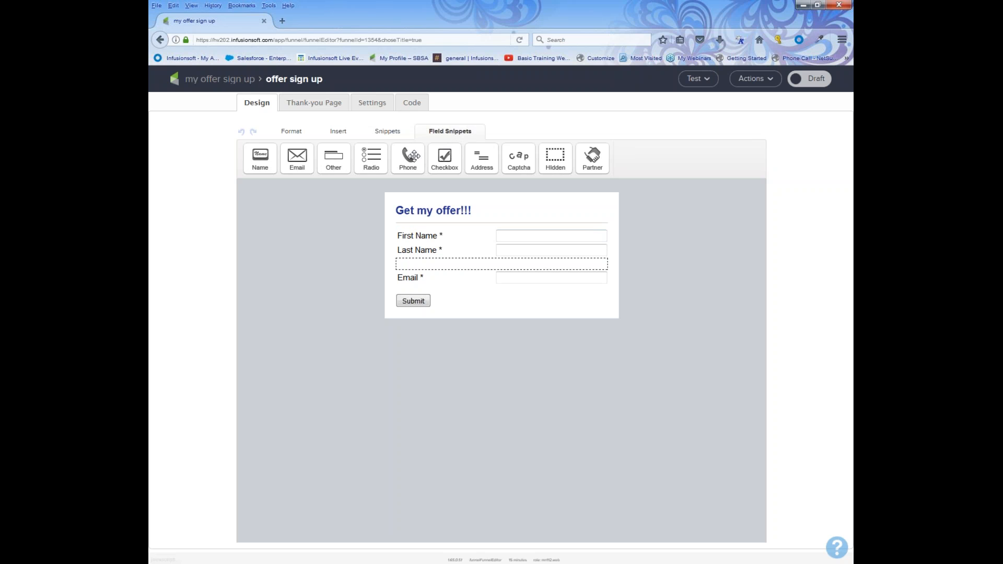
left_click_drag(409, 157, 418, 264)
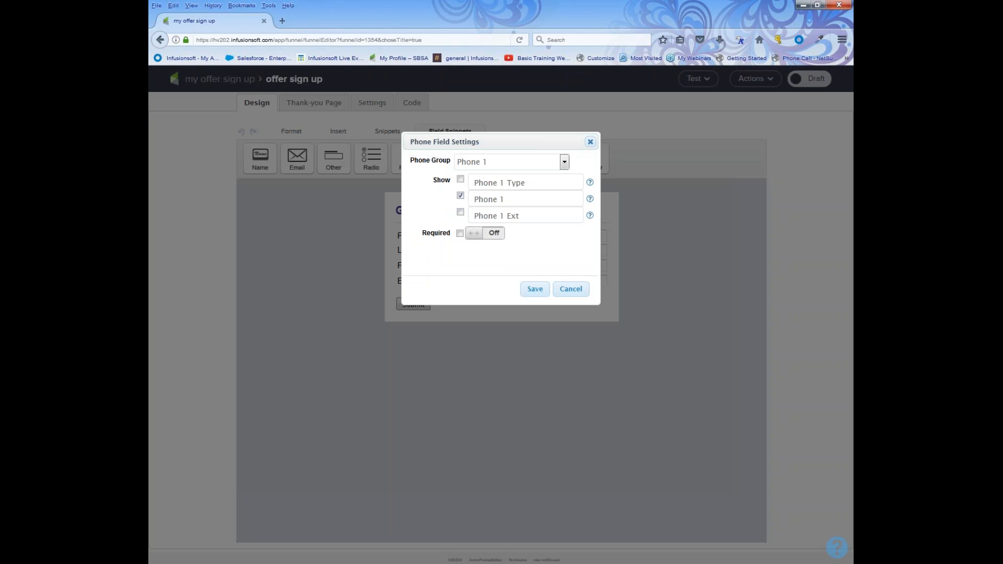
left_click(511, 197)
left_click_drag(511, 197, 439, 199)
type("Cell number")
left_click(535, 290)
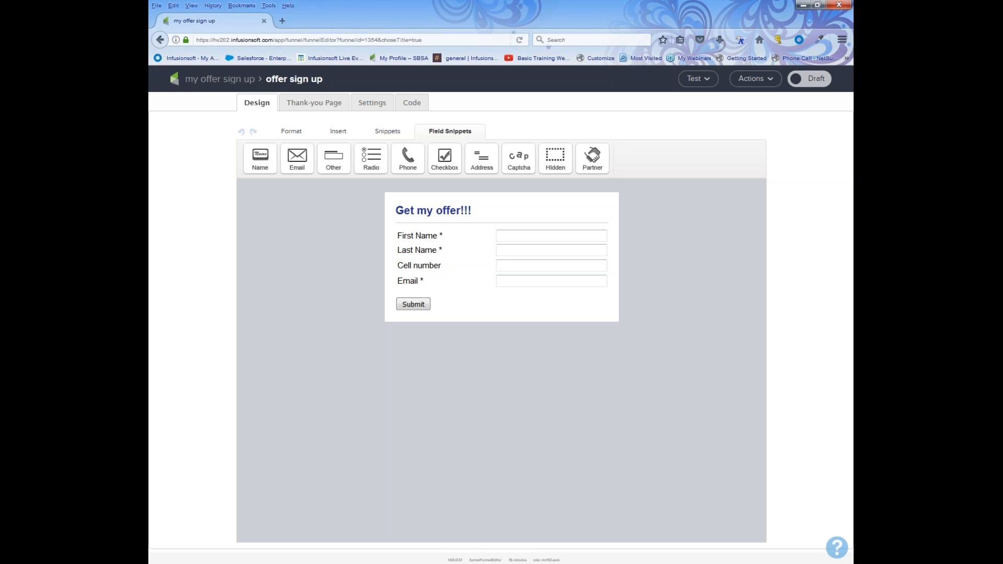
mouse_move(455, 260)
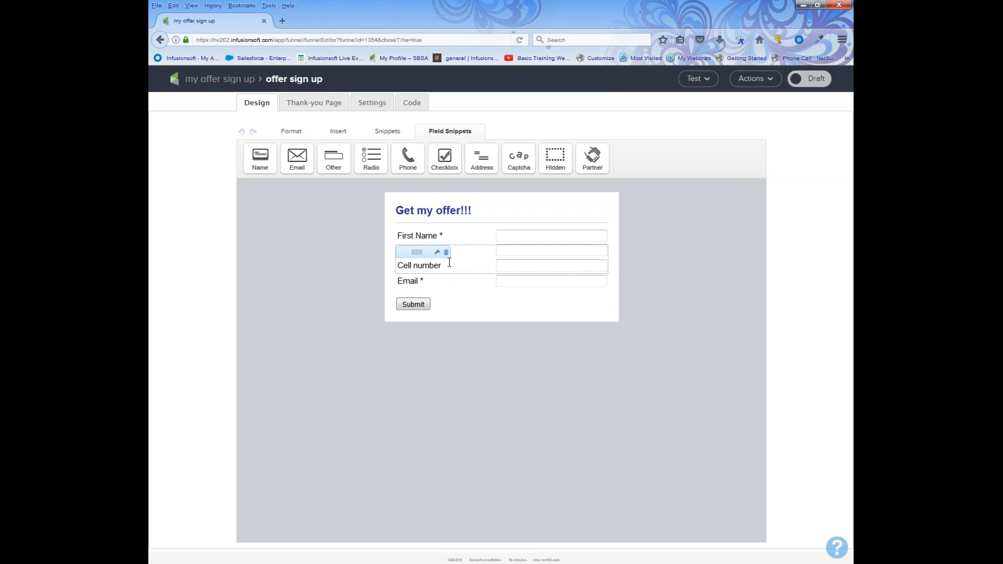
left_click(447, 253)
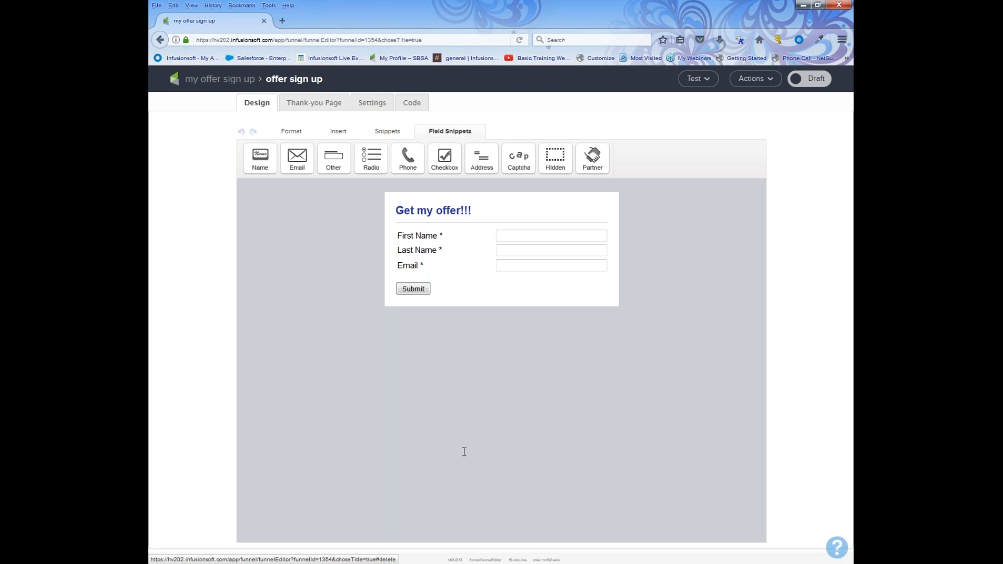
left_click(387, 131)
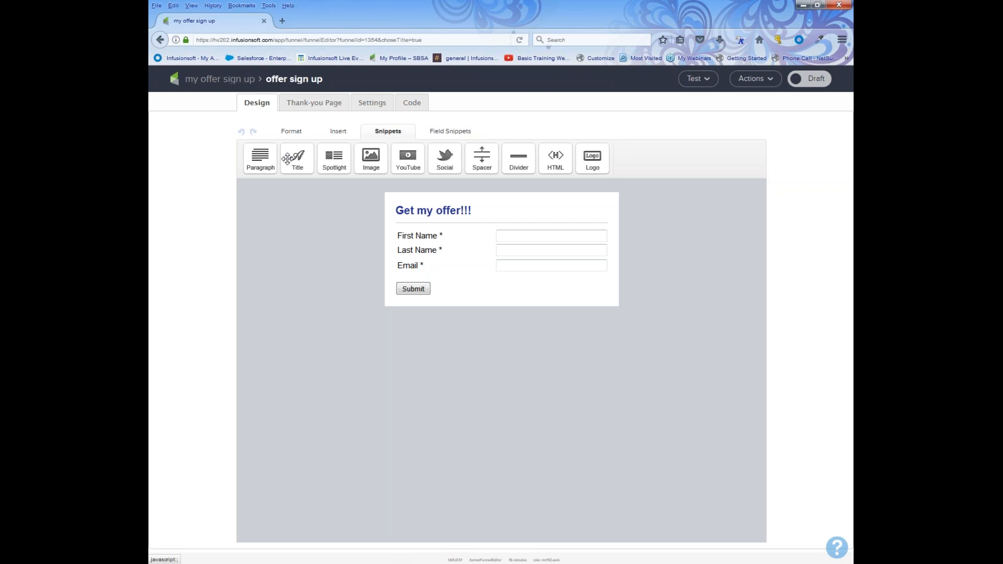
left_click_drag(260, 158, 422, 235)
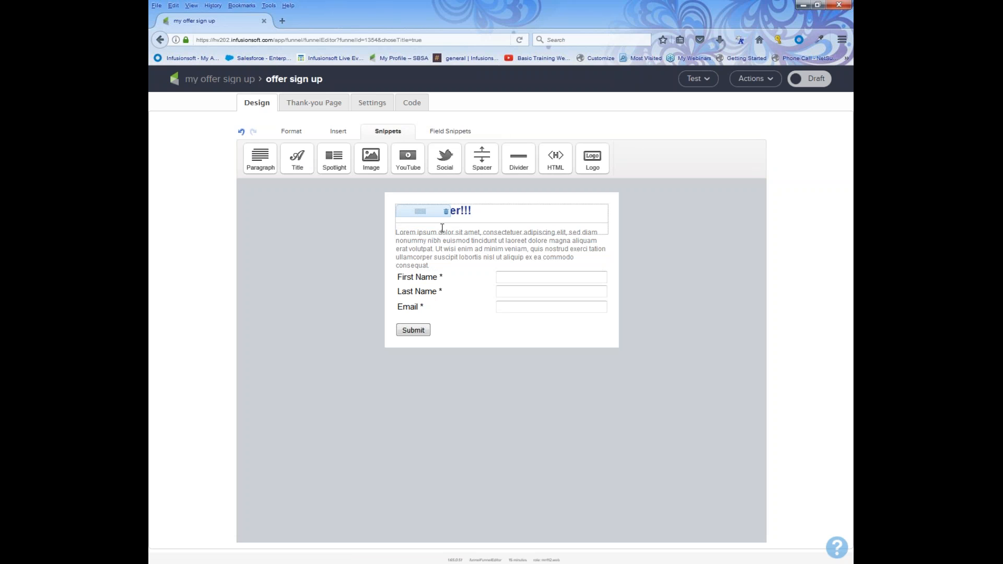
left_click(445, 224)
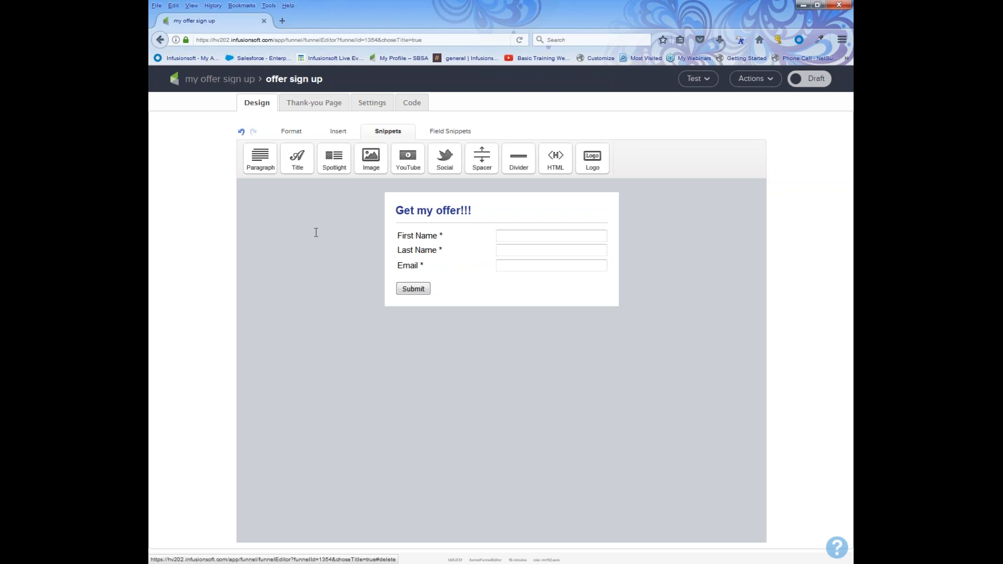
Relabel the submit button 'Send offer now!!!', keep Left alignment, and enable Advanced Styling.
double_click(405, 290)
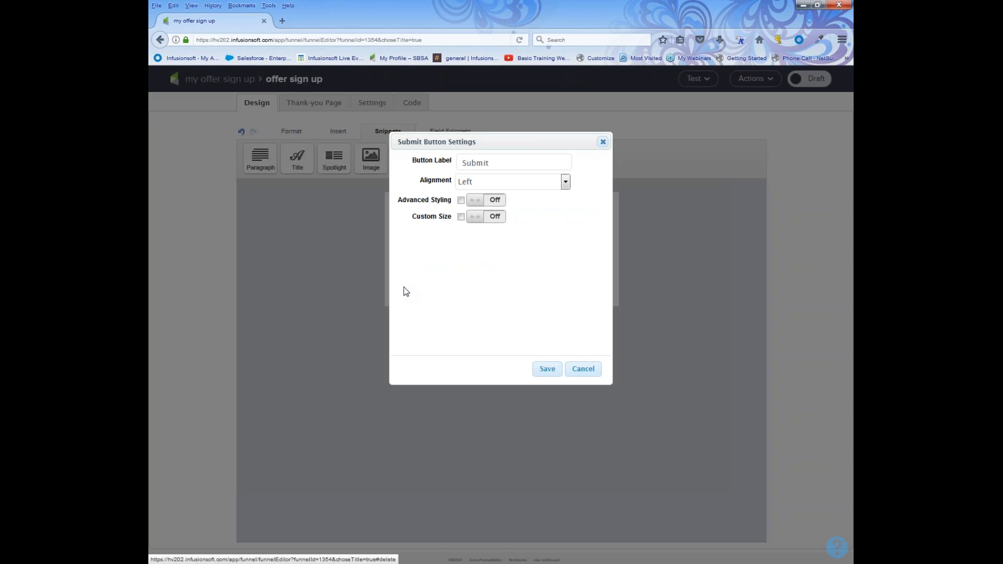
double_click(500, 162)
type("Send")
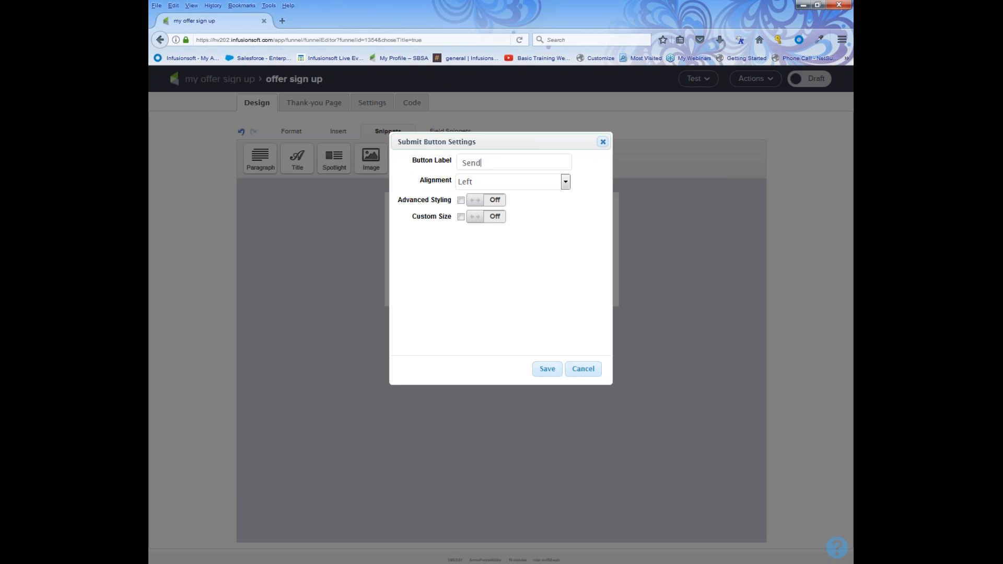
type(" offer now!!!")
left_click(462, 184)
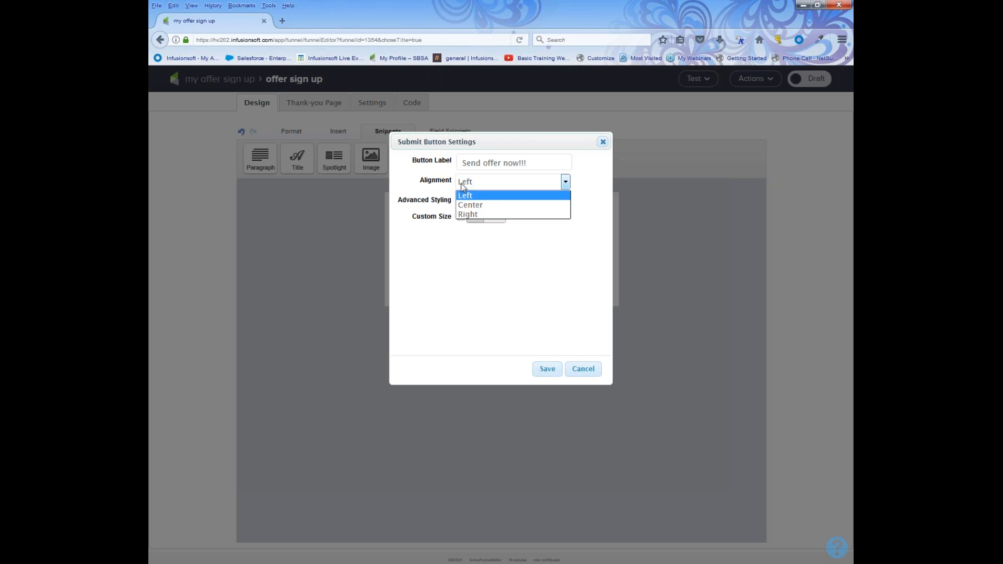
left_click(429, 189)
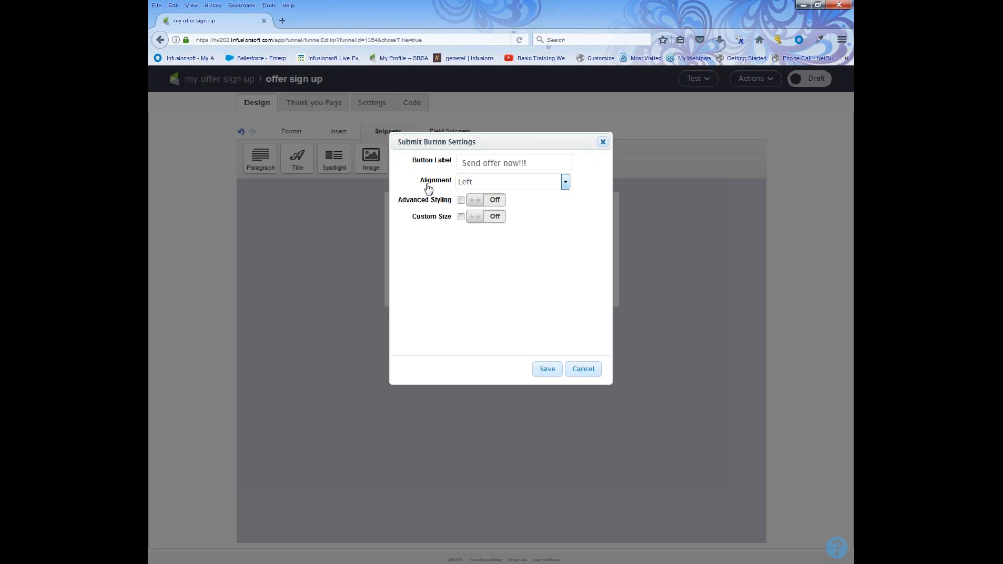
left_click(479, 203)
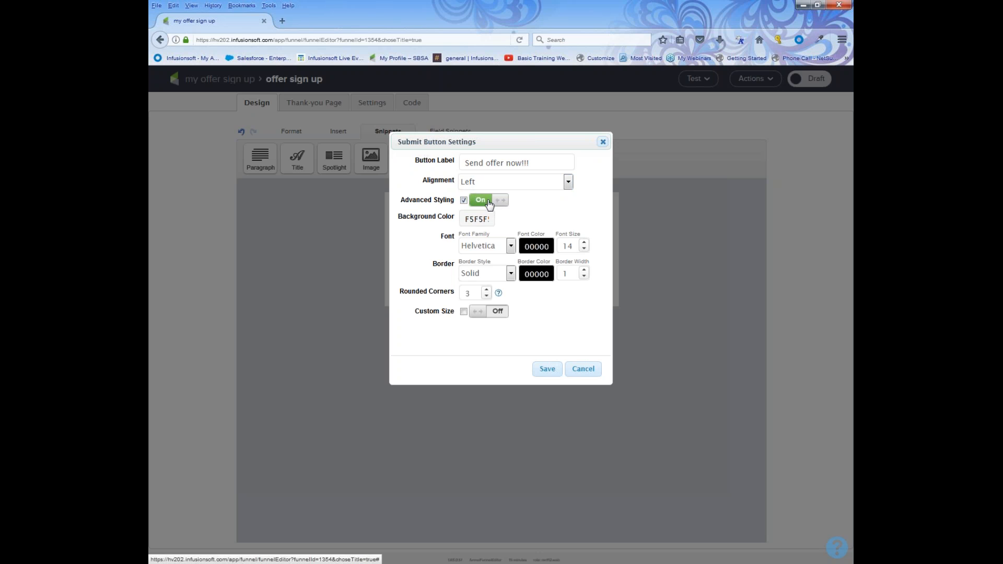
Give the button a cyan background and a custom 150 by 26 size, then save it.
left_click(481, 220)
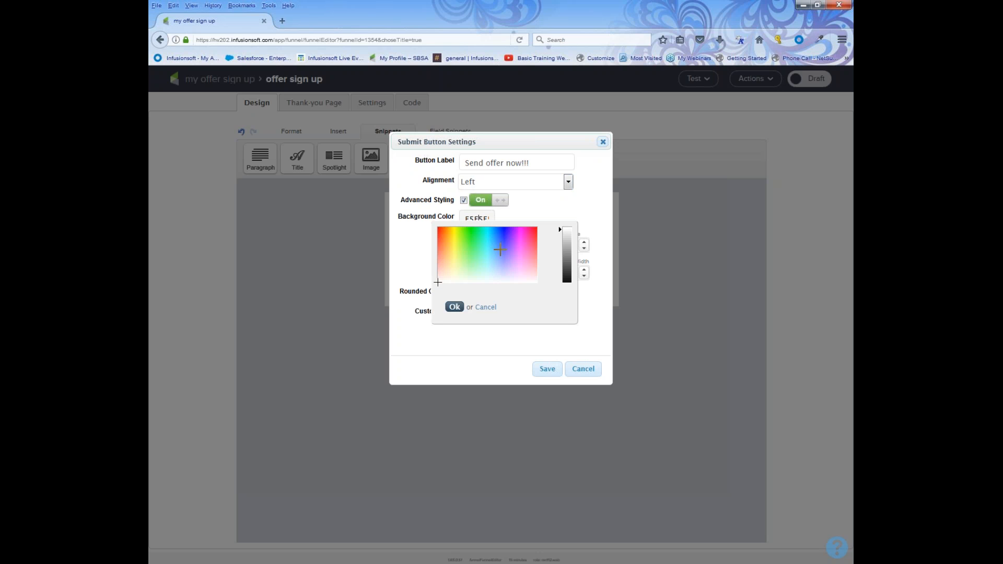
left_click(487, 245)
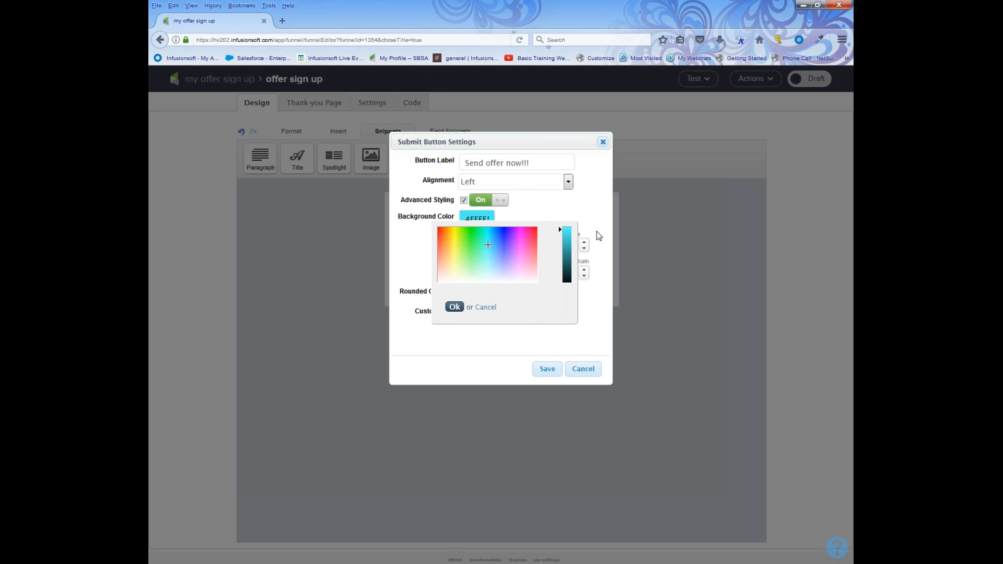
left_click(458, 310)
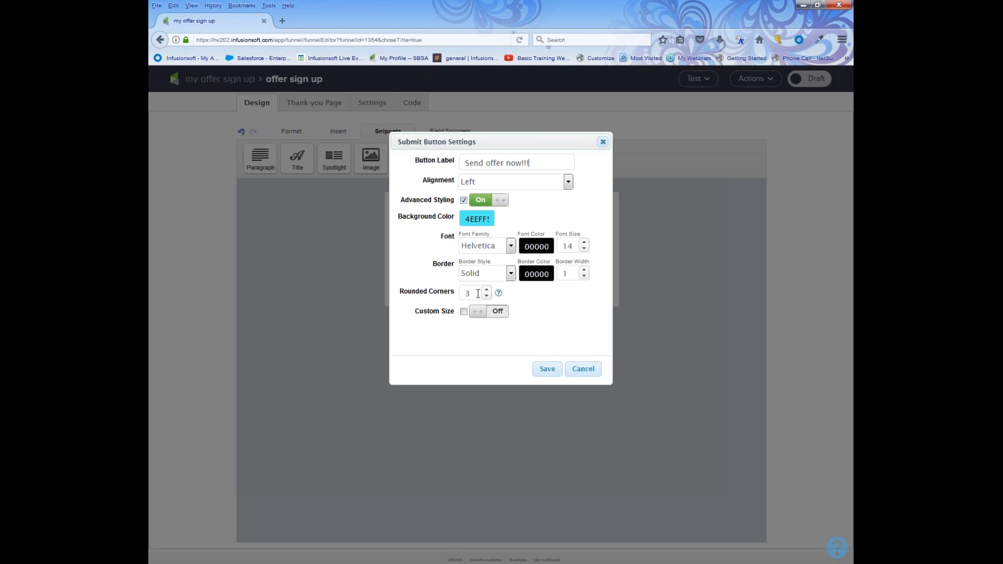
left_click(495, 312)
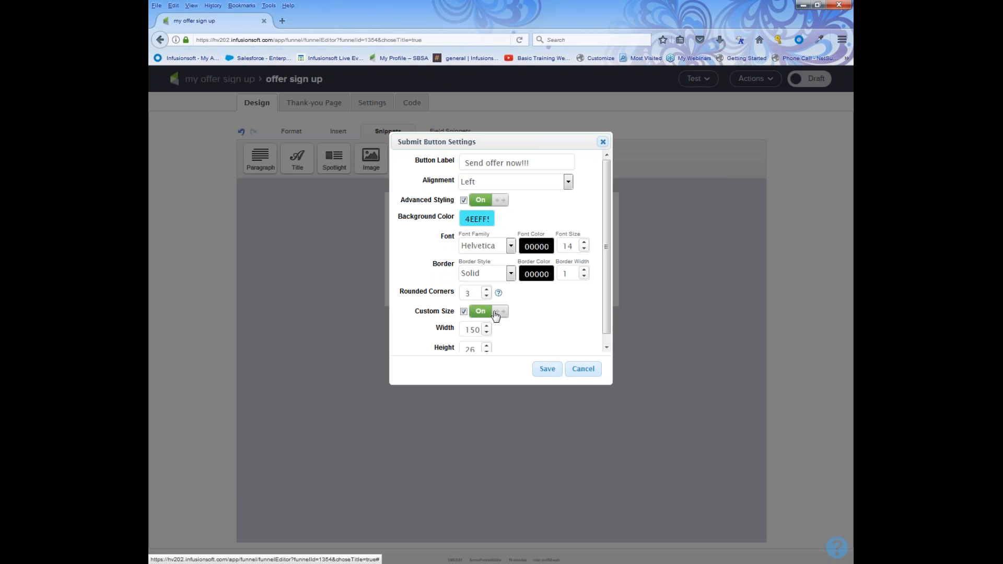
left_click(561, 370)
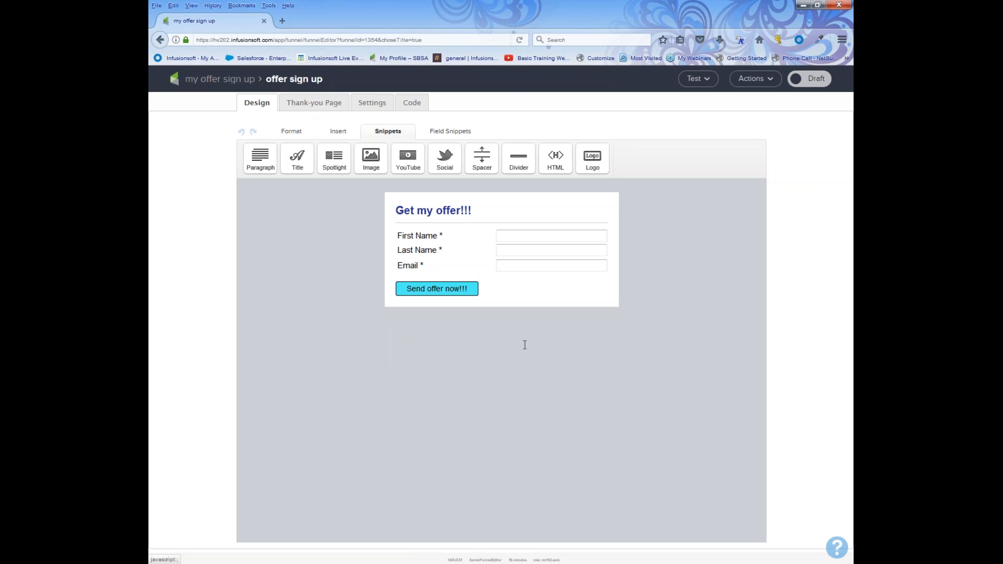
Set the web form from Draft to Ready and switch to its thank-you page.
left_click(813, 82)
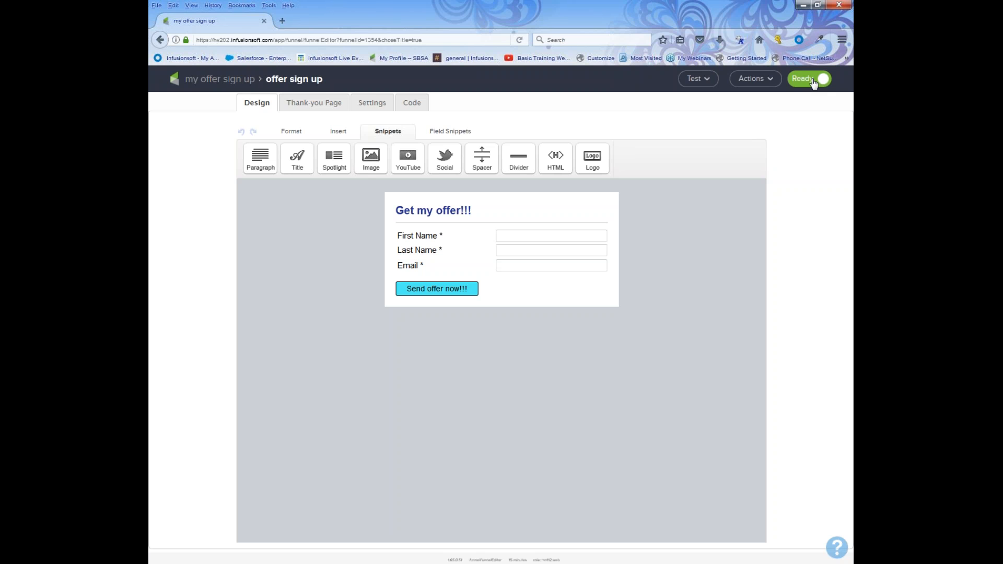
left_click(319, 107)
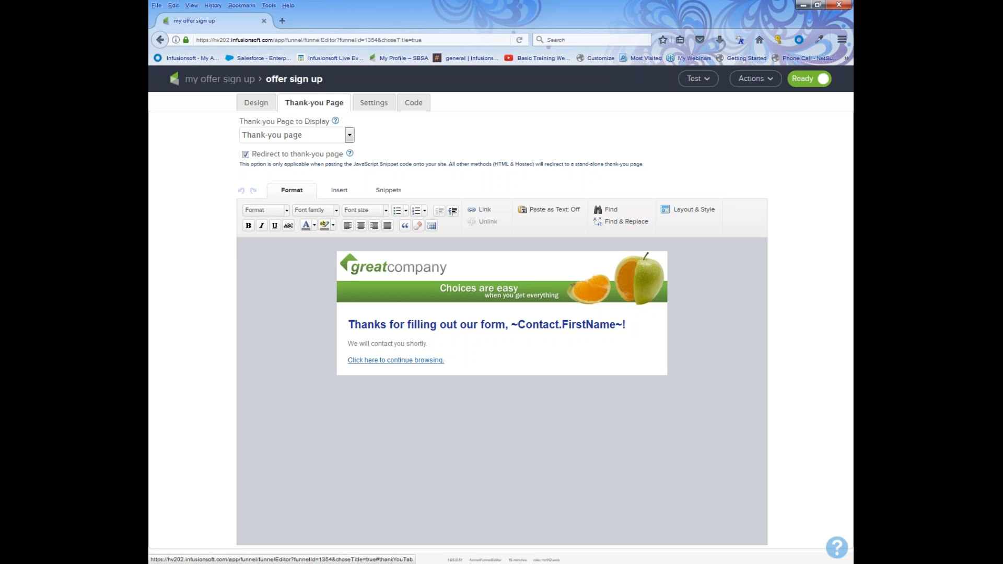
Replace the thank-you page's header image with infusionsoft_hearts.png.
left_click(482, 279)
double_click(482, 279)
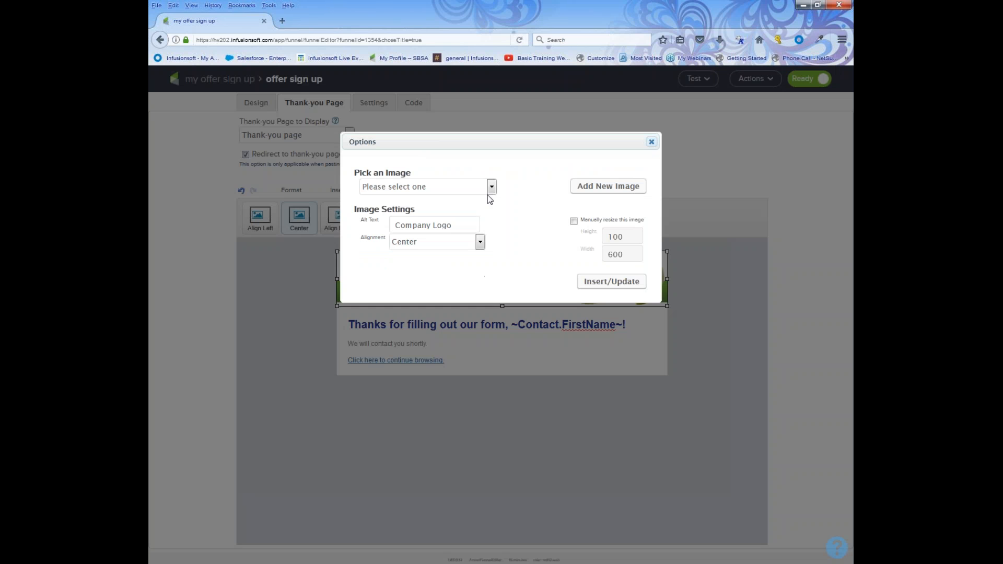
left_click(487, 190)
scroll(428, 303, "down", 20)
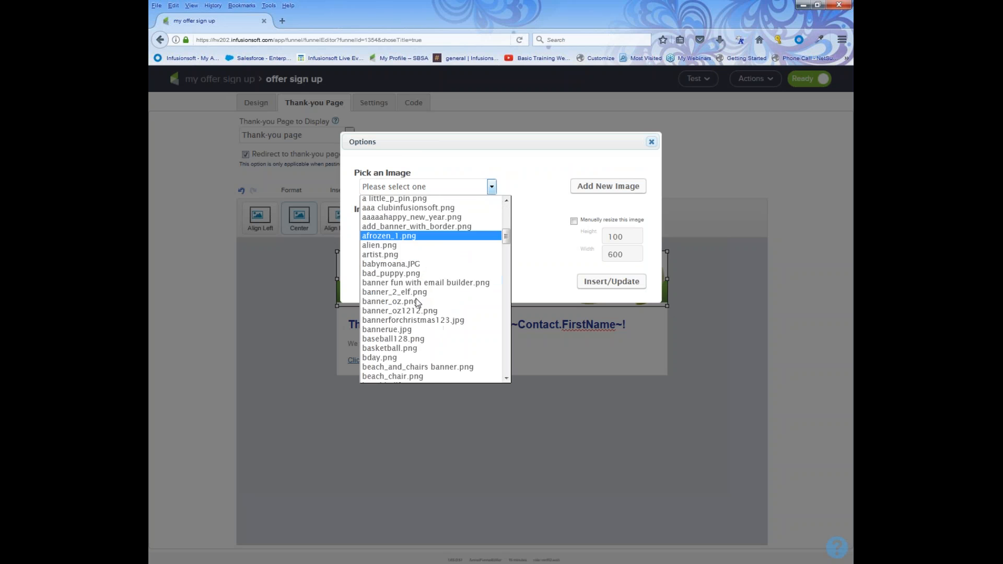
scroll(420, 322, "down", 20)
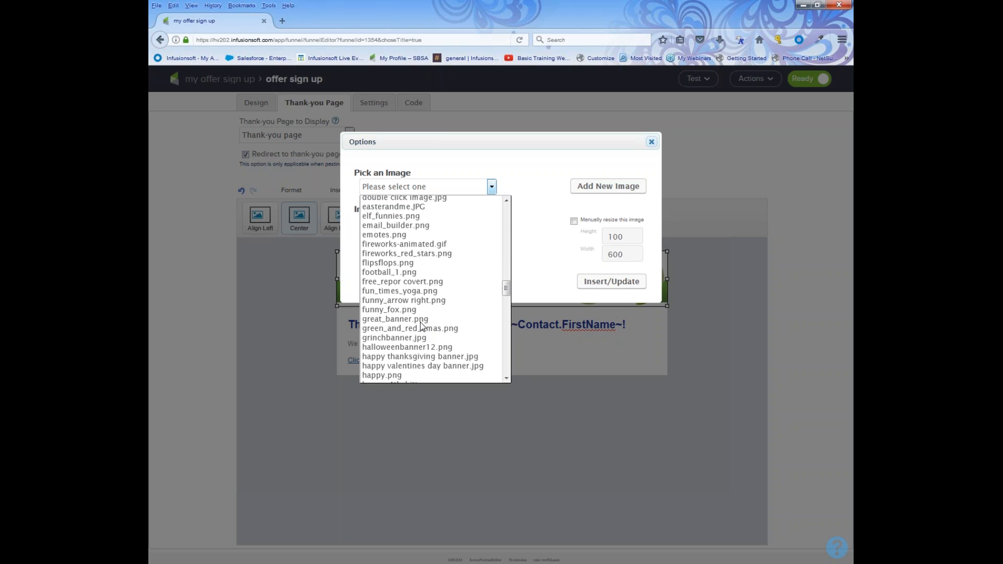
scroll(418, 333, "down", 2)
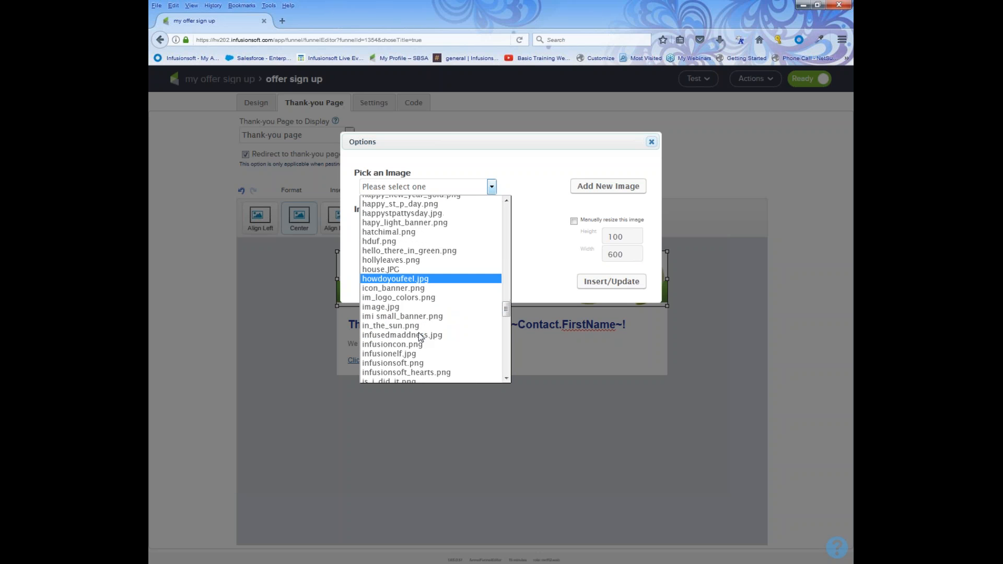
scroll(418, 329, "down", 4)
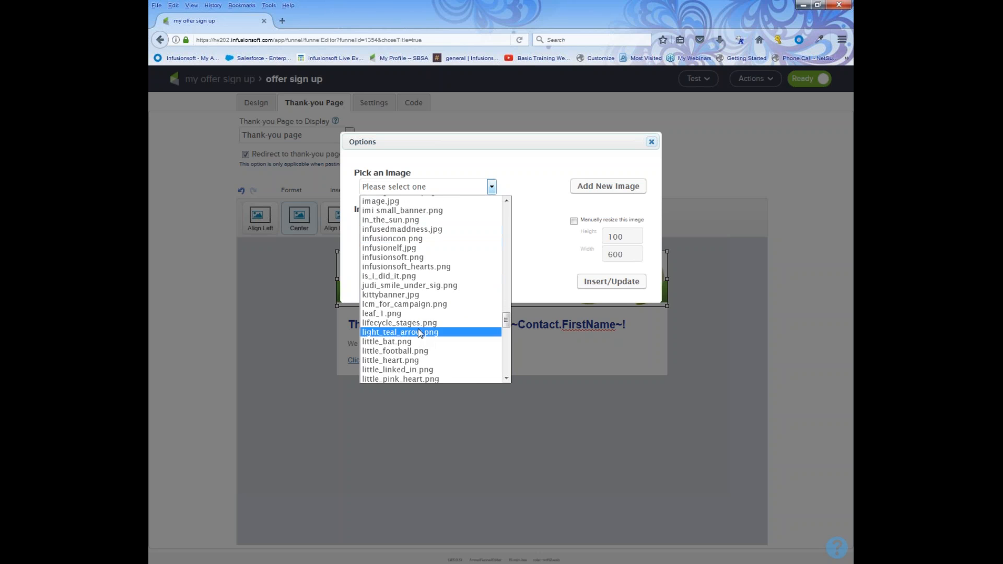
left_click(416, 267)
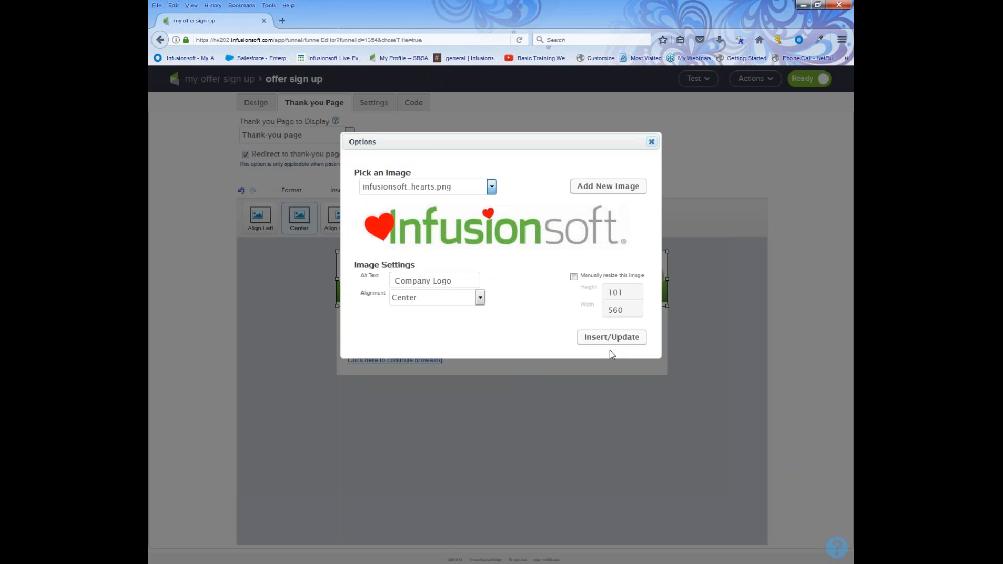
left_click(610, 338)
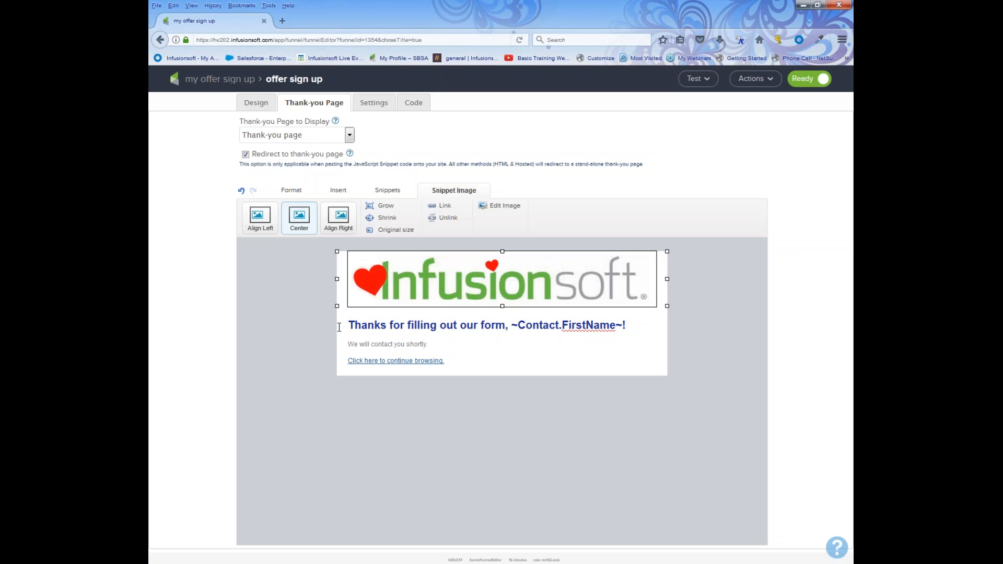
Change the heading to 'You got it, ~Contact.FirstName~! Here you go...'.
left_click_drag(342, 325, 515, 322)
type("You got i")
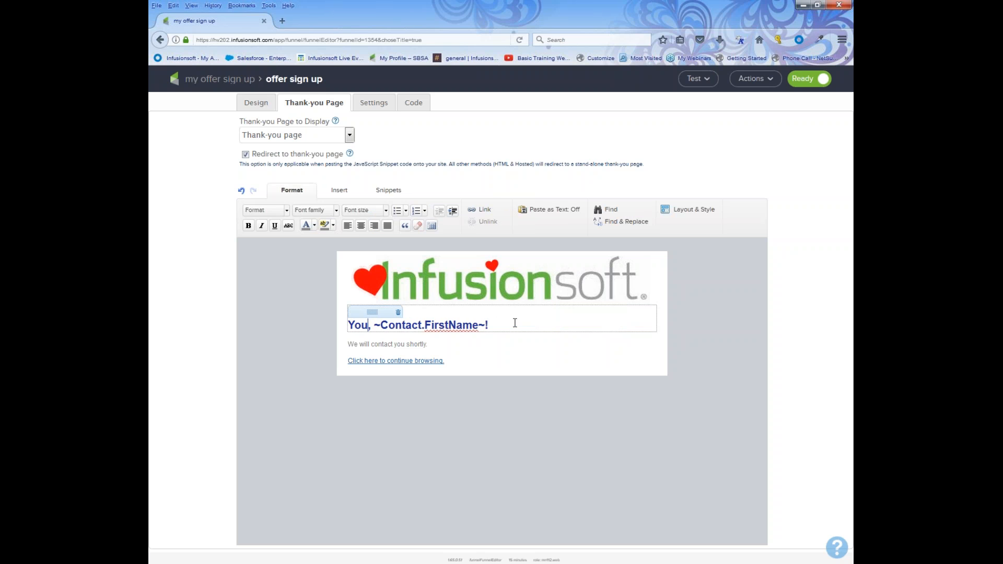
type("t")
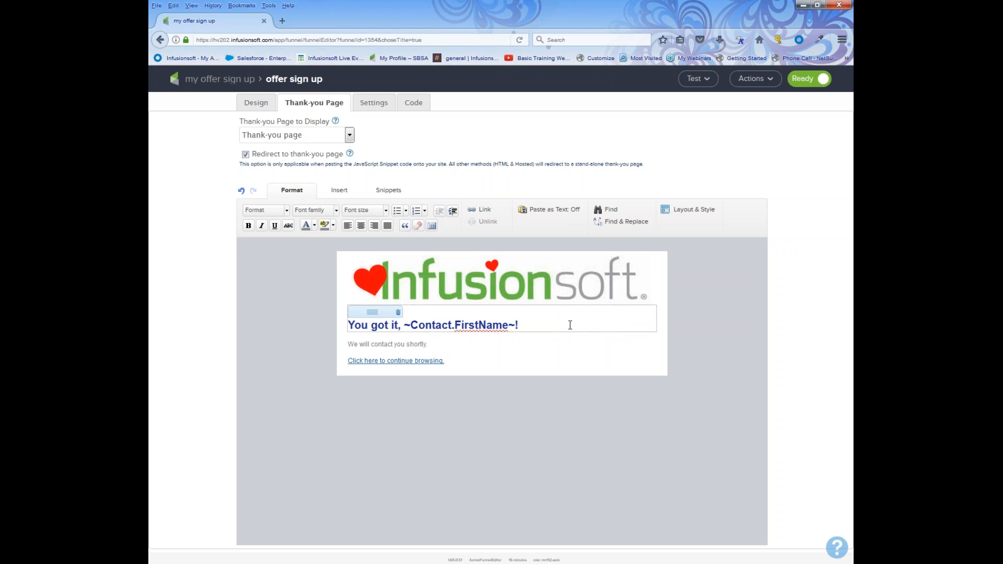
left_click(529, 324)
type("Here you go...")
left_click_drag(454, 338, 340, 350)
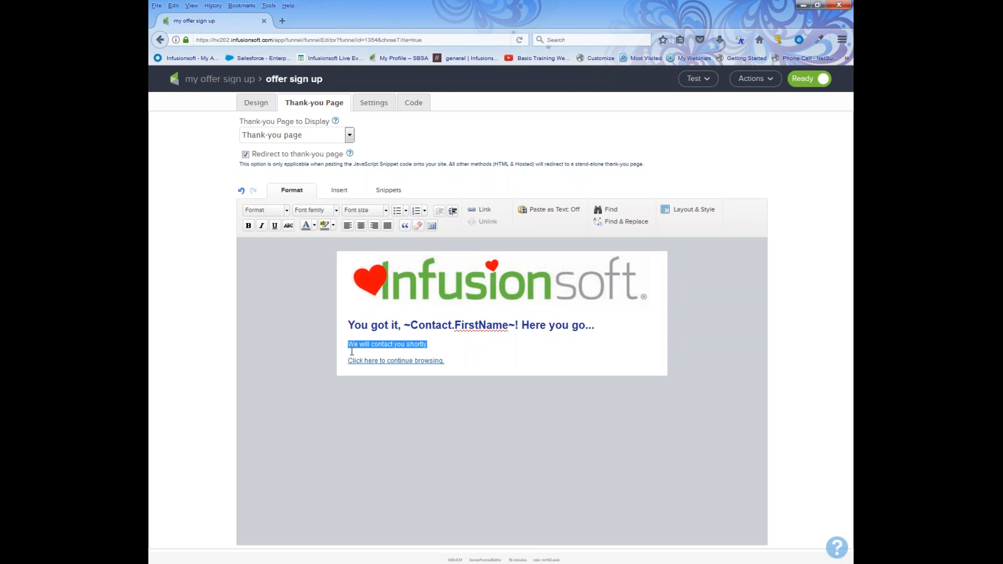
left_click_drag(447, 363, 338, 360)
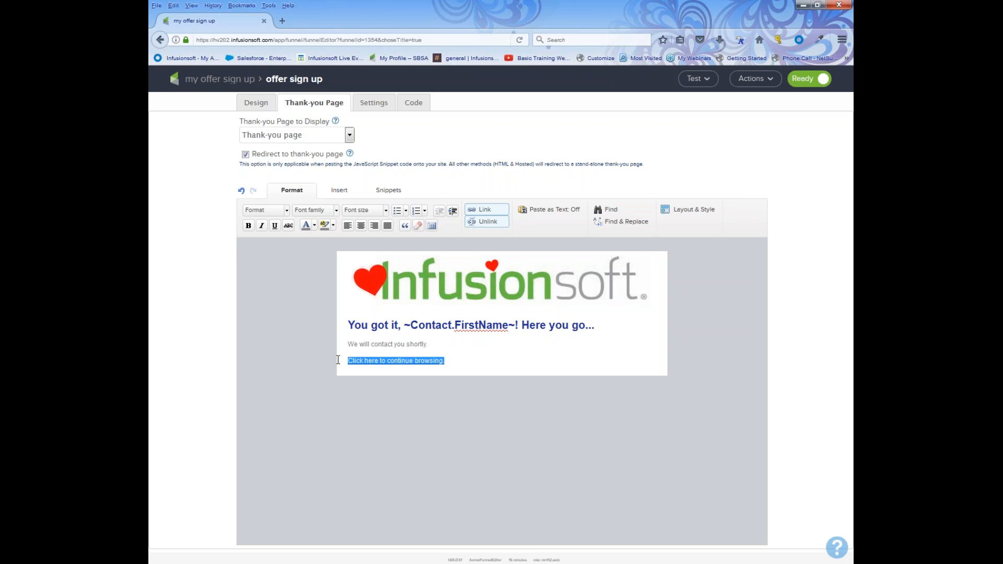
left_click(482, 211)
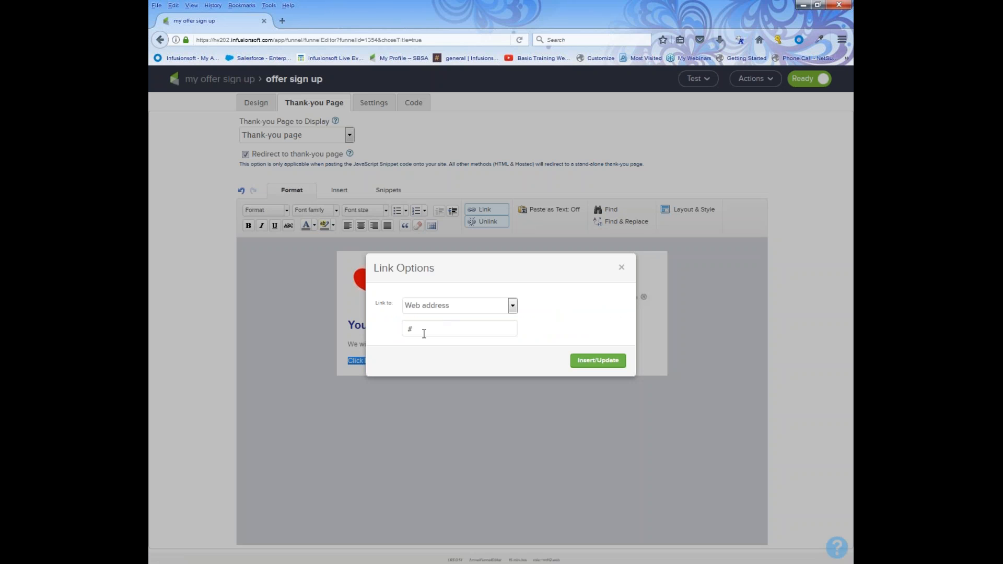
type("www.infusionsoft.com")
left_click(582, 360)
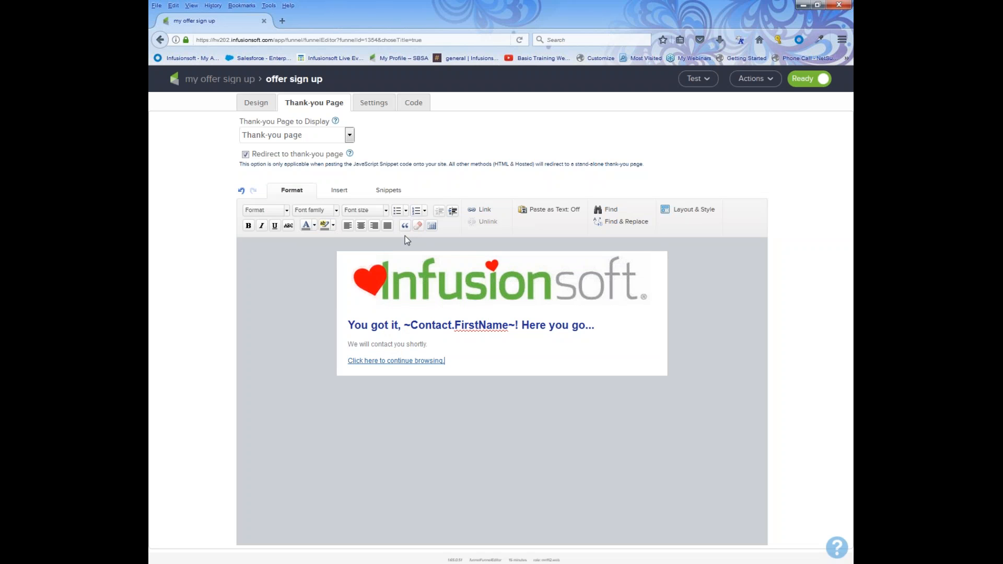
Leave the thank-you page to display unchanged and go to the web form's Settings.
left_click(349, 137)
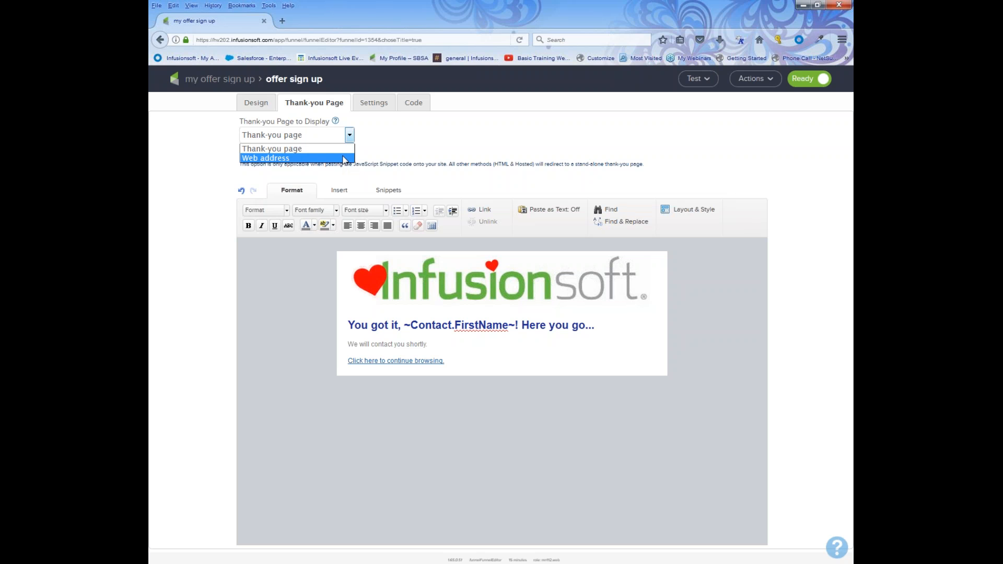
left_click(397, 124)
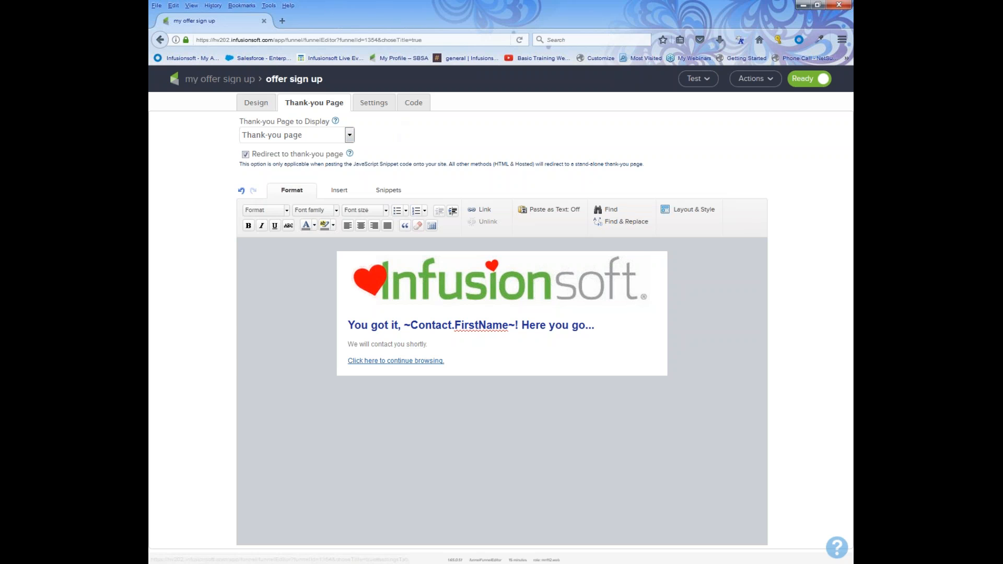
left_click(370, 104)
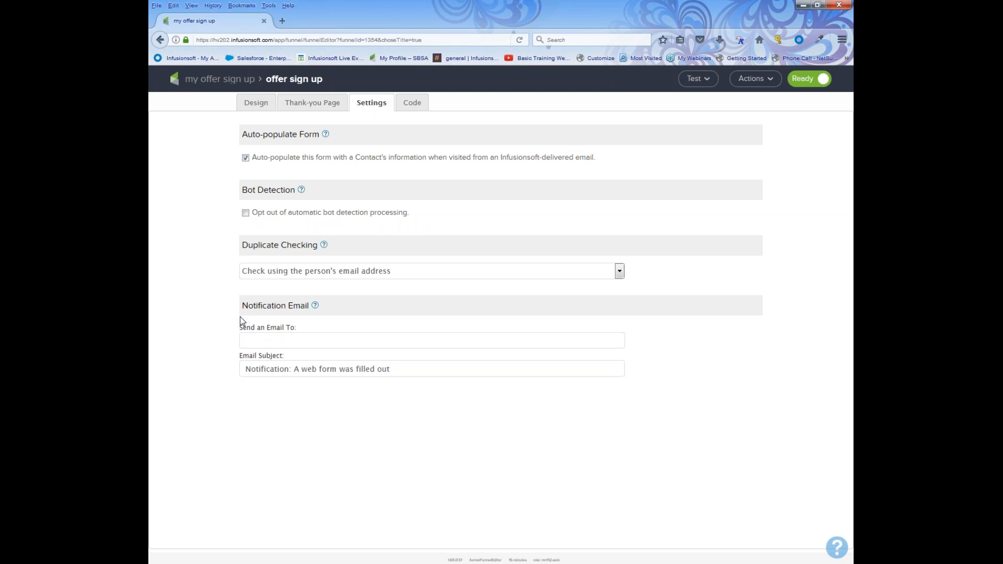
Enter the training account's e-mail address as the notification email recipient.
left_click_drag(241, 306, 307, 306)
left_click(293, 344)
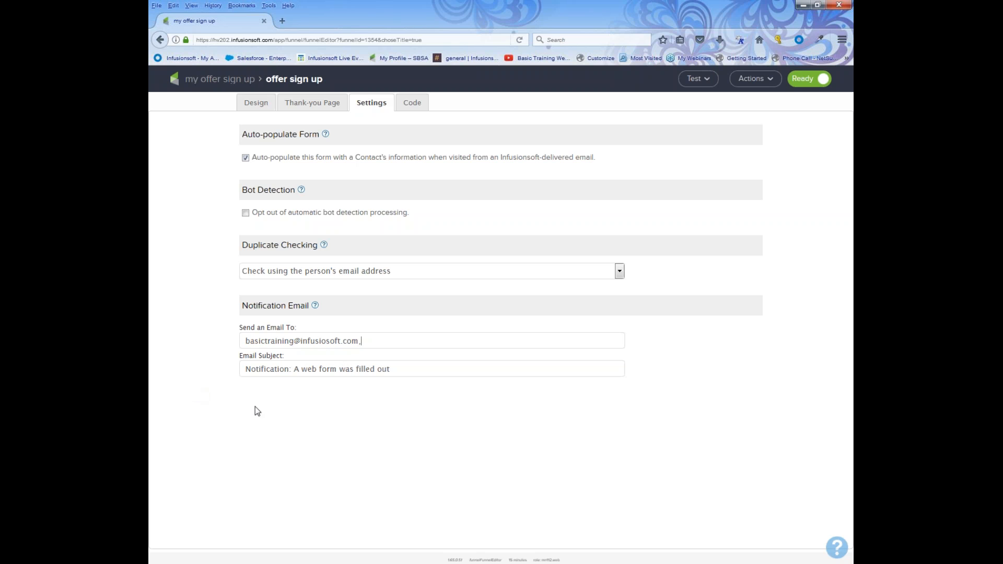
Set the notification subject to 'Notification:another person wants our offer...yippeee' and return to Design.
left_click_drag(391, 369, 297, 372)
left_click_drag(416, 363, 296, 368)
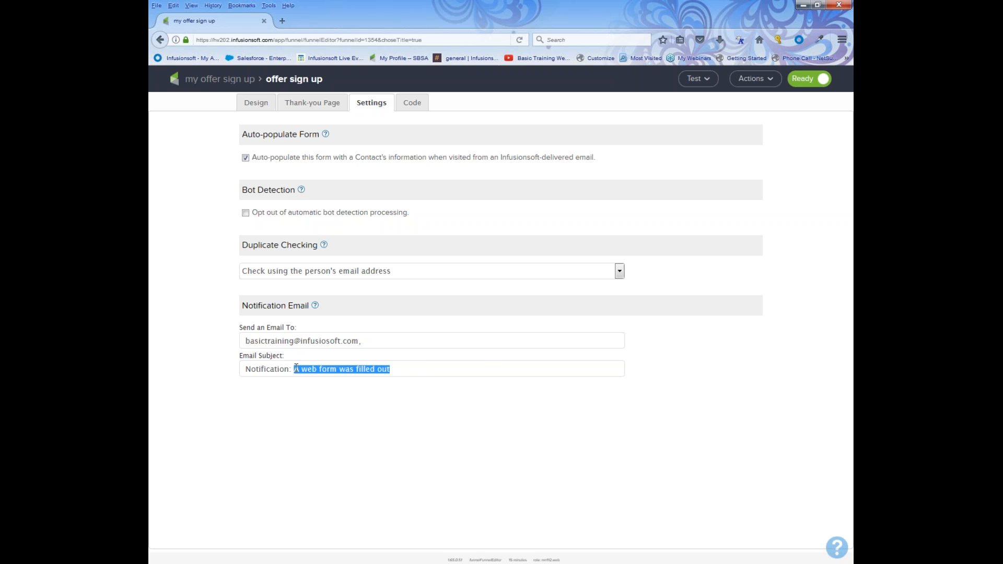
type("They send out the ")
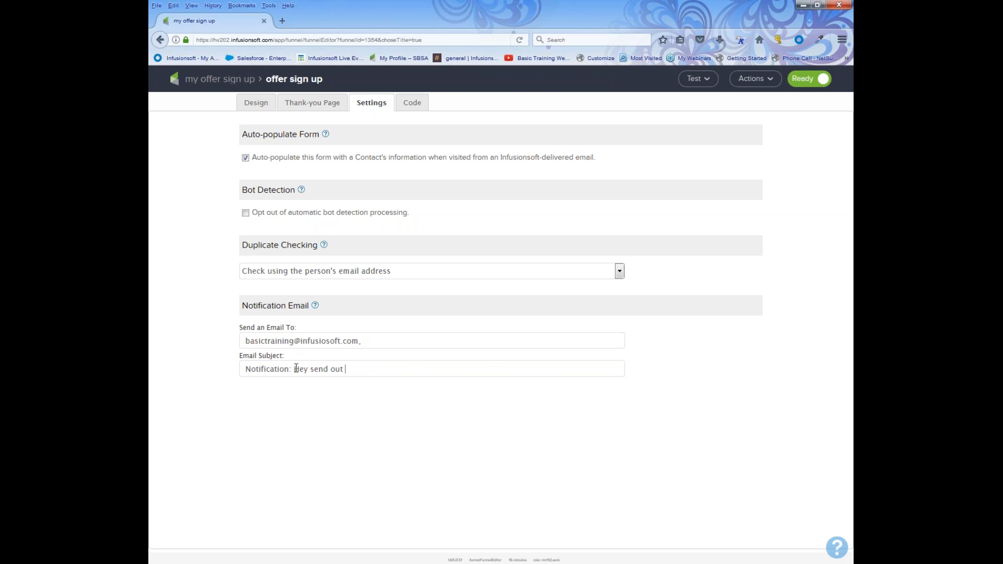
type("chapter, we got another one")
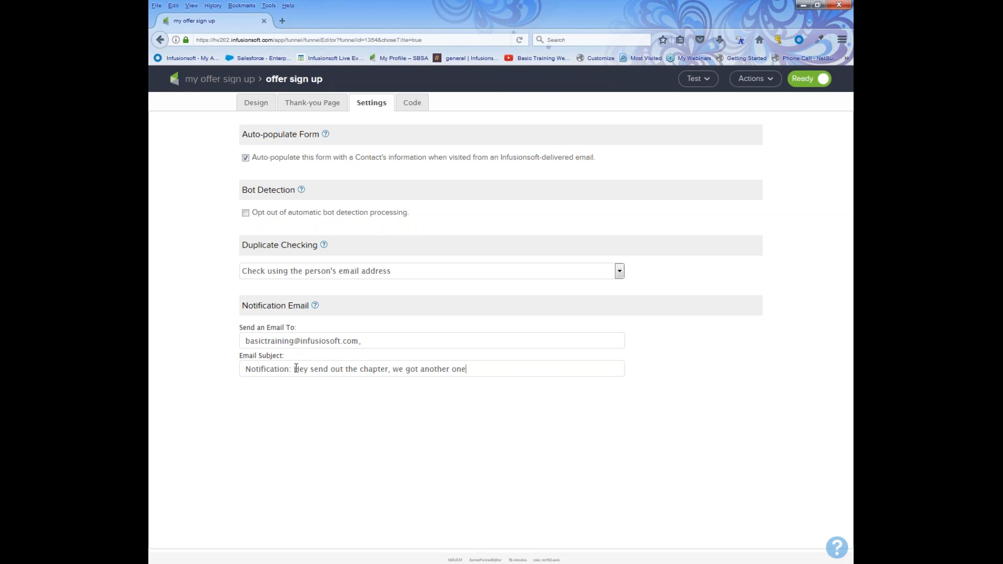
left_click_drag(475, 371, 293, 367)
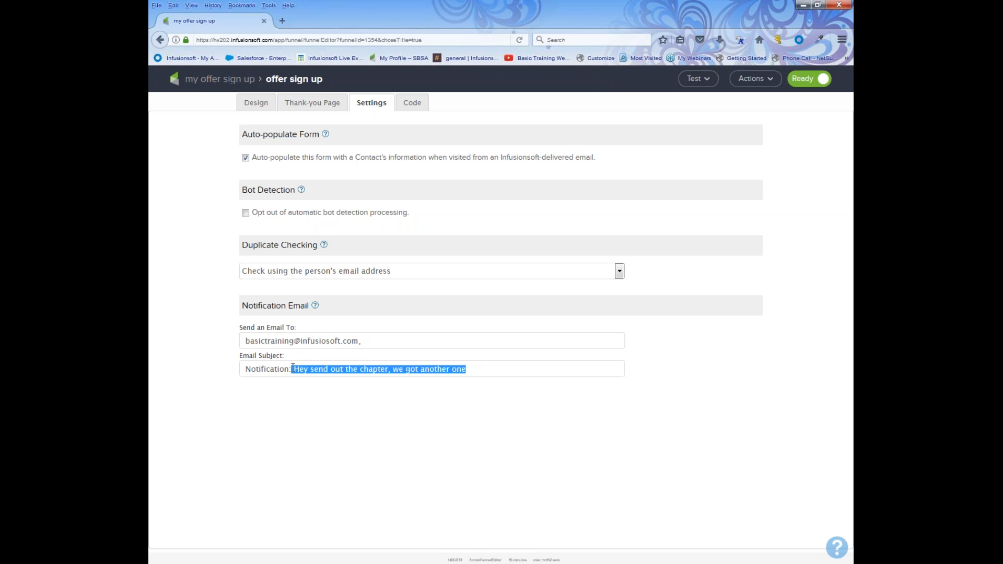
type("another pe")
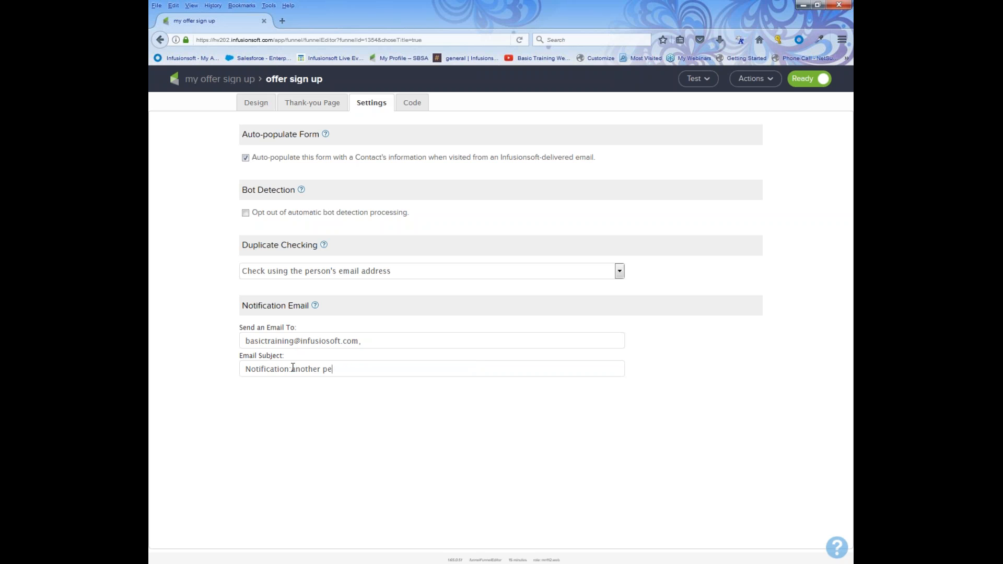
type("rson wants our offer...yippeee")
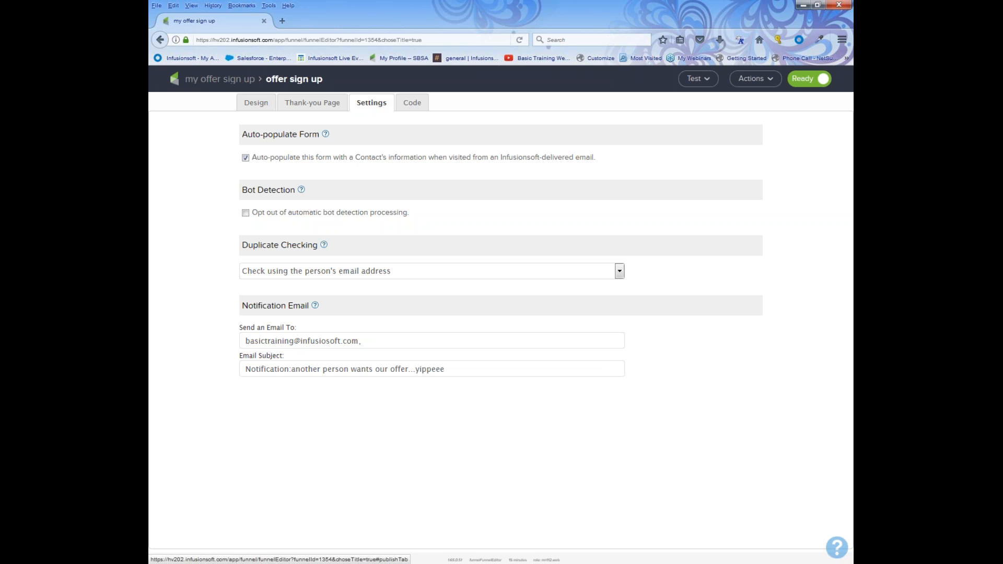
left_click(263, 102)
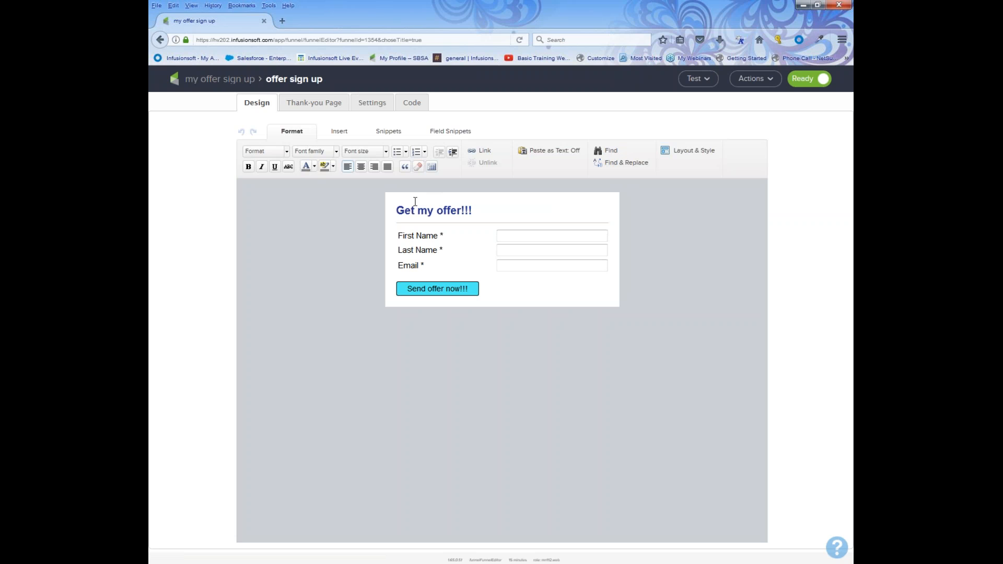
Show the form's Code view with its JavaScript embed snippet.
left_click(414, 102)
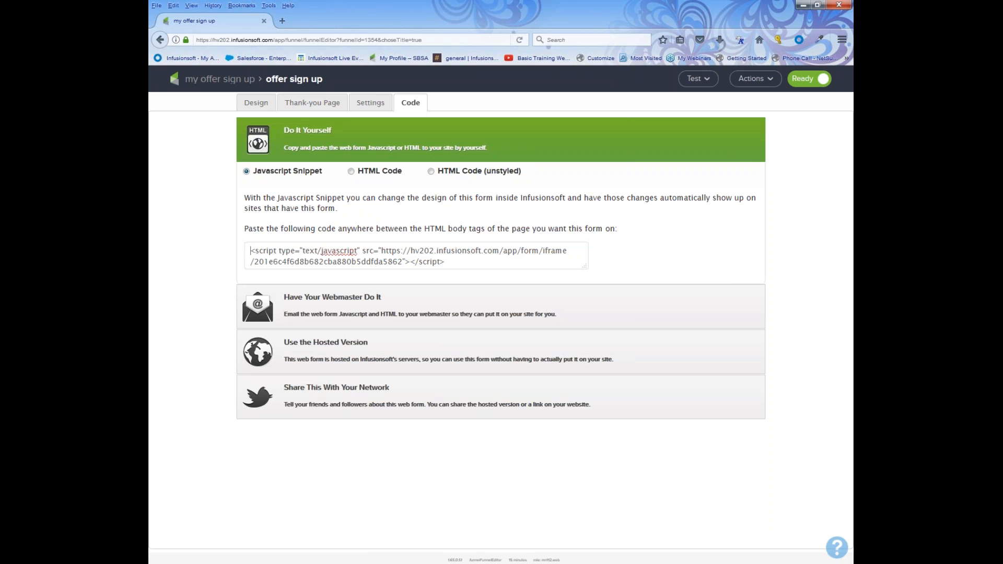
Expand the Do It Yourself code options and copy the form's JavaScript snippet.
left_click(342, 305)
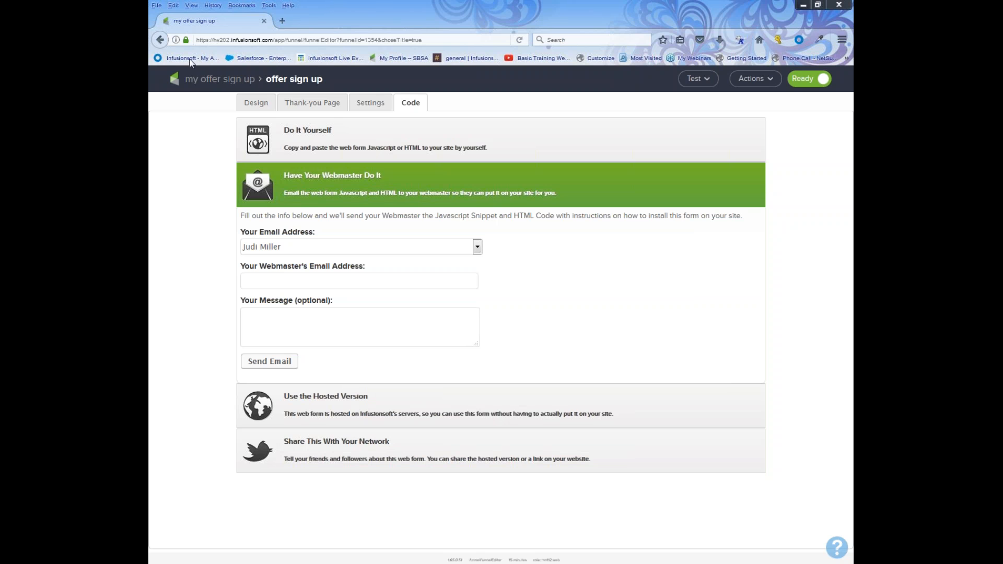
left_click(311, 131)
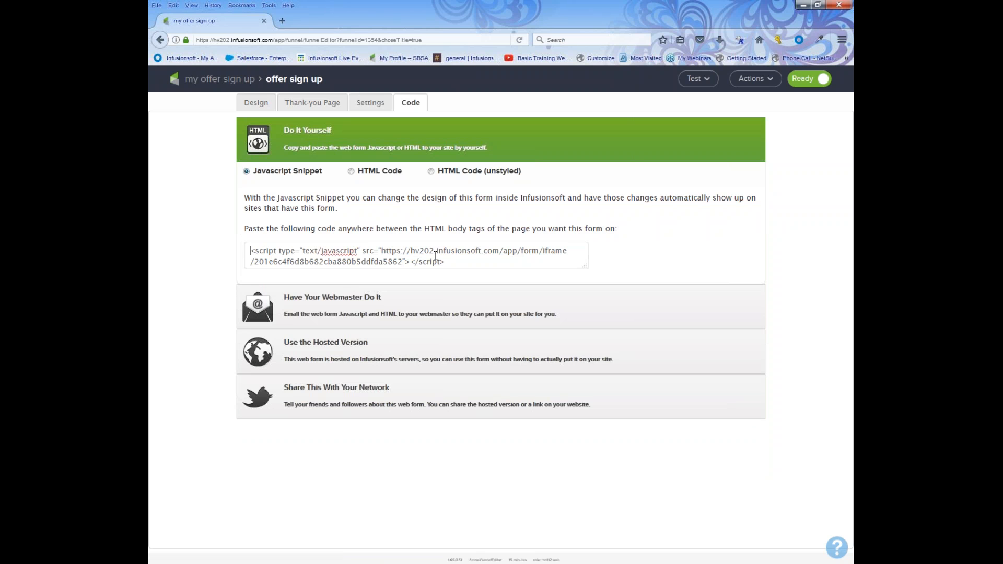
left_click_drag(446, 261, 251, 251)
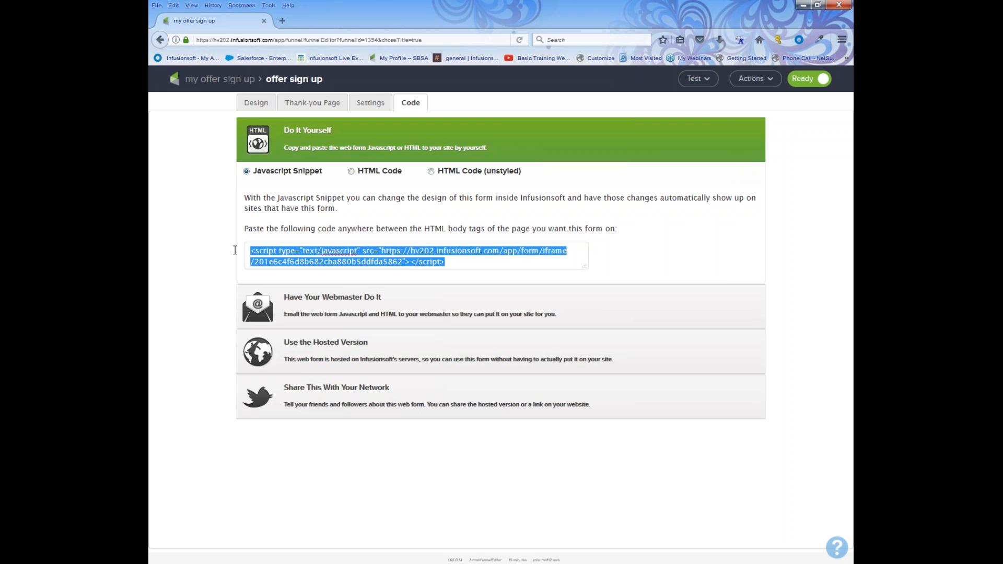
right_click(281, 253)
left_click(297, 287)
left_click(351, 171)
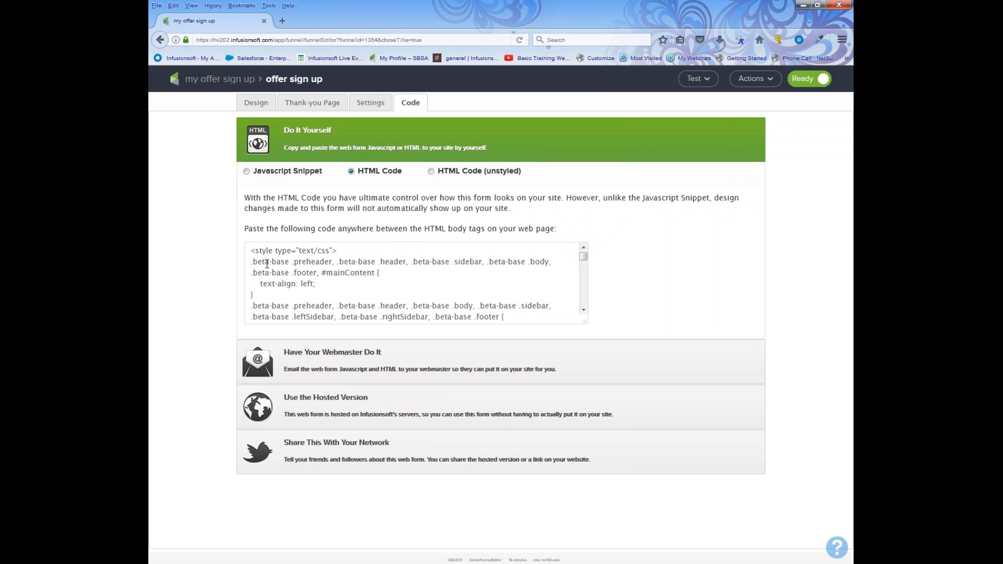
left_click_drag(246, 250, 464, 334)
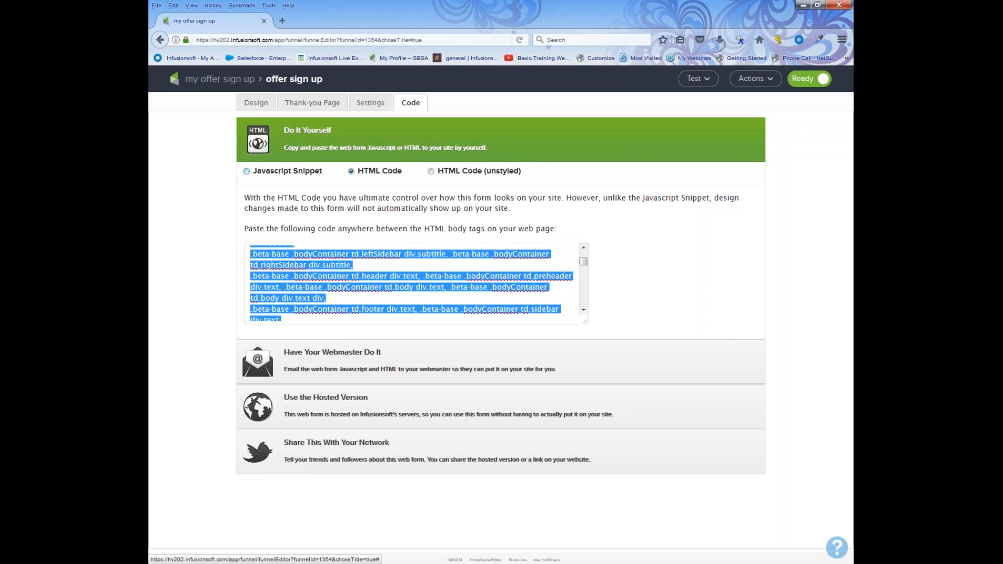
left_click(246, 171)
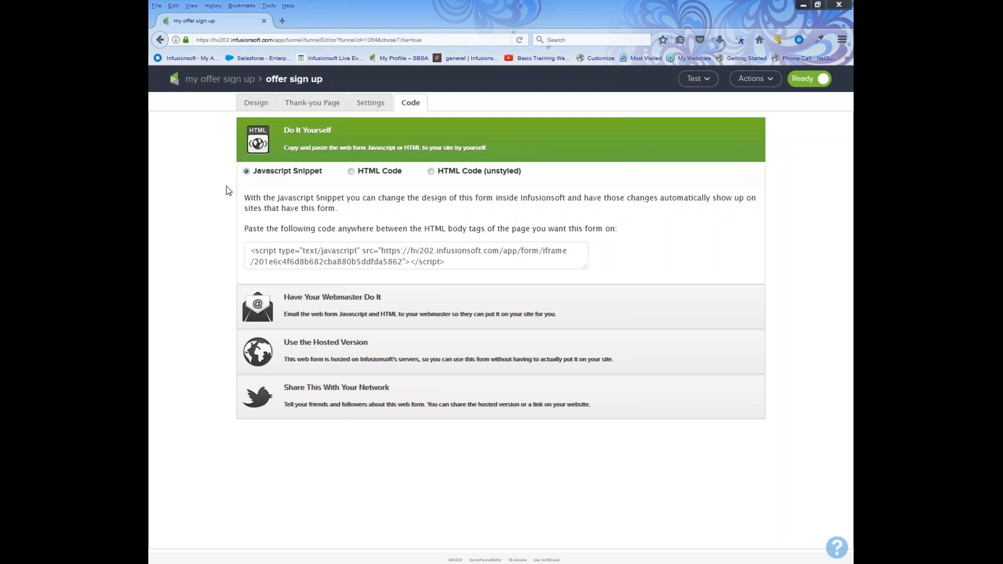
Reveal the hosted version's links and highlight the Web Form URL and Pretty URL.
left_click(345, 345)
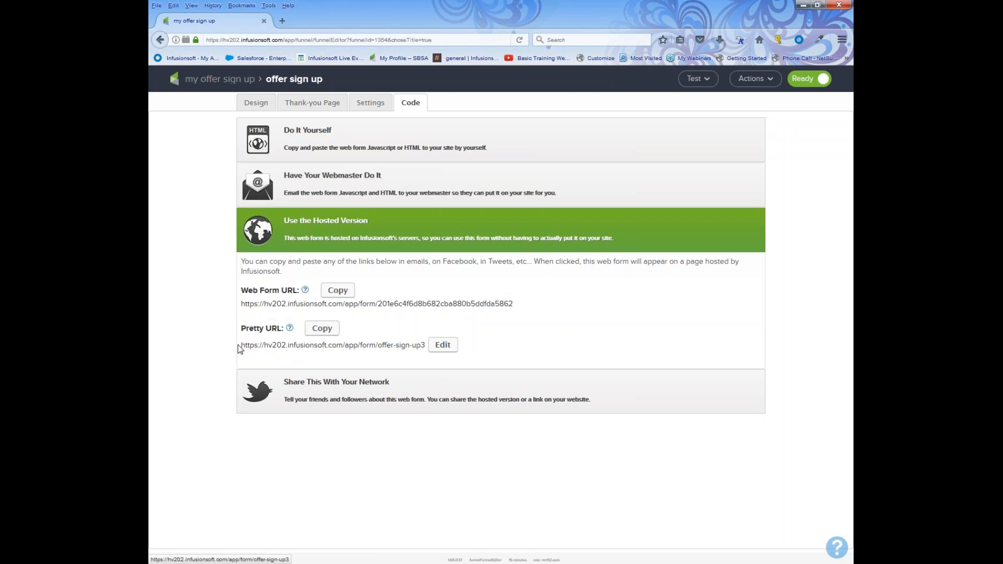
left_click_drag(240, 346, 414, 360)
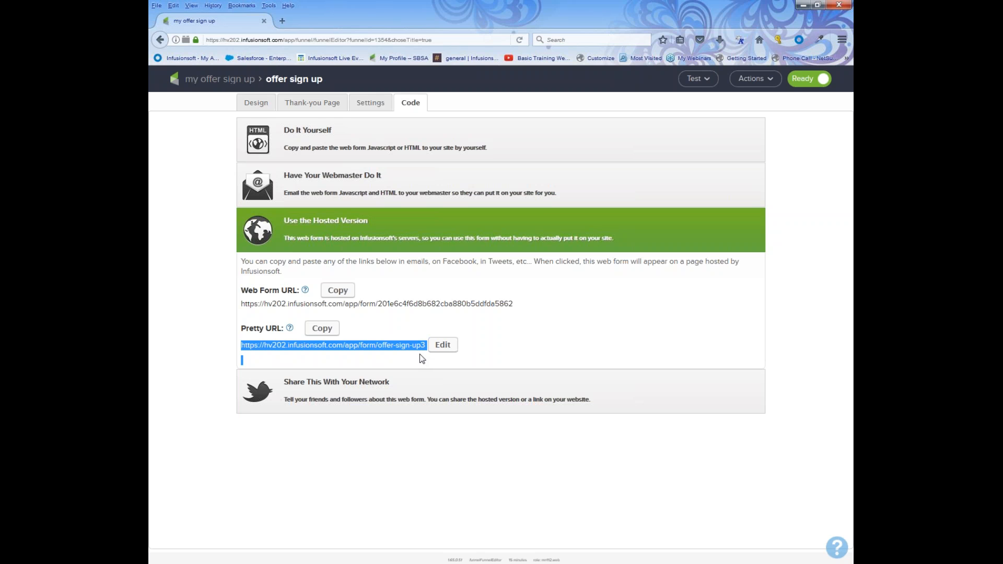
left_click_drag(243, 291, 296, 302)
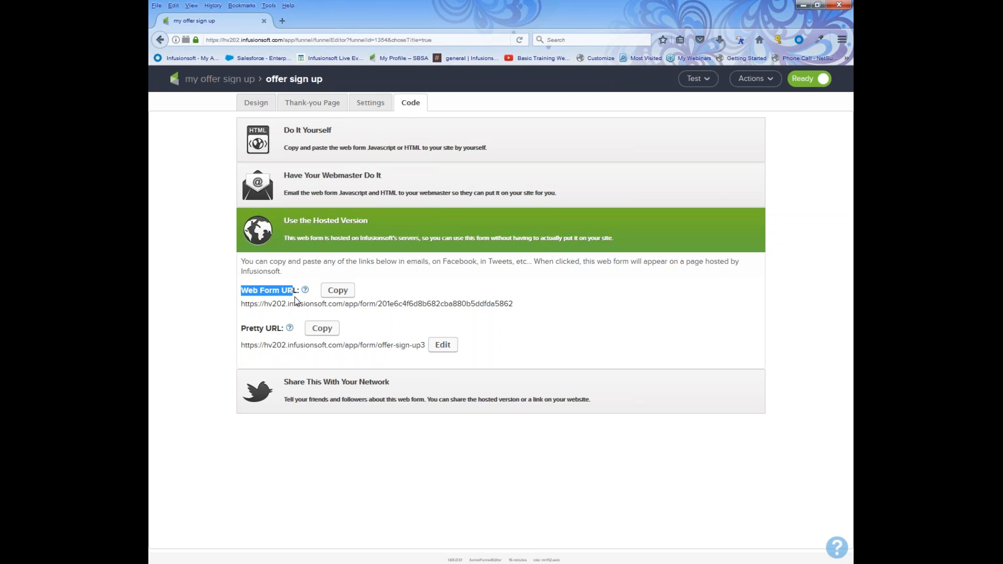
left_click_drag(241, 330, 276, 334)
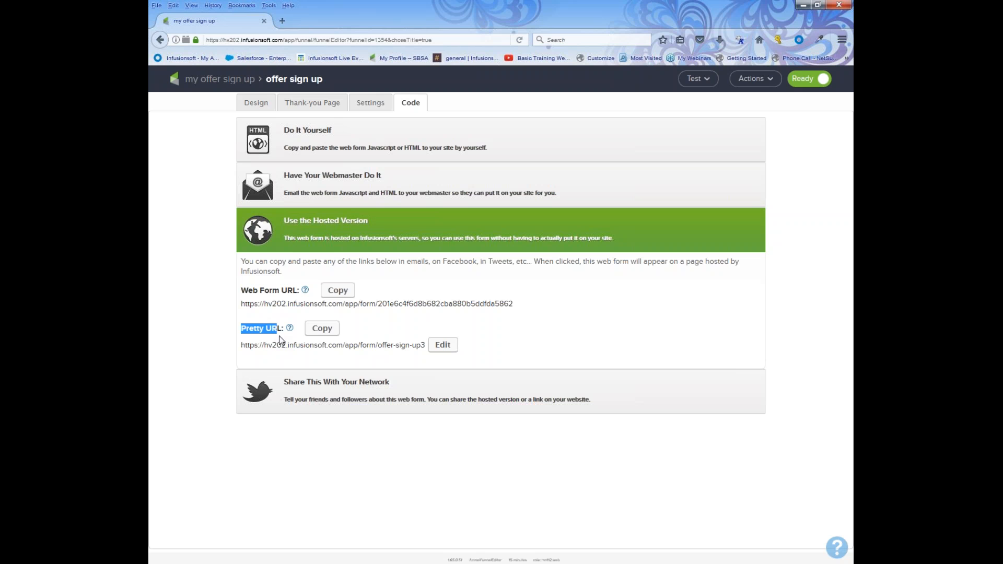
Change the Pretty URL ending from offer-sign-up3 to offer-sign-up-now, save, and return to the campaign.
left_click(442, 345)
left_click(449, 346)
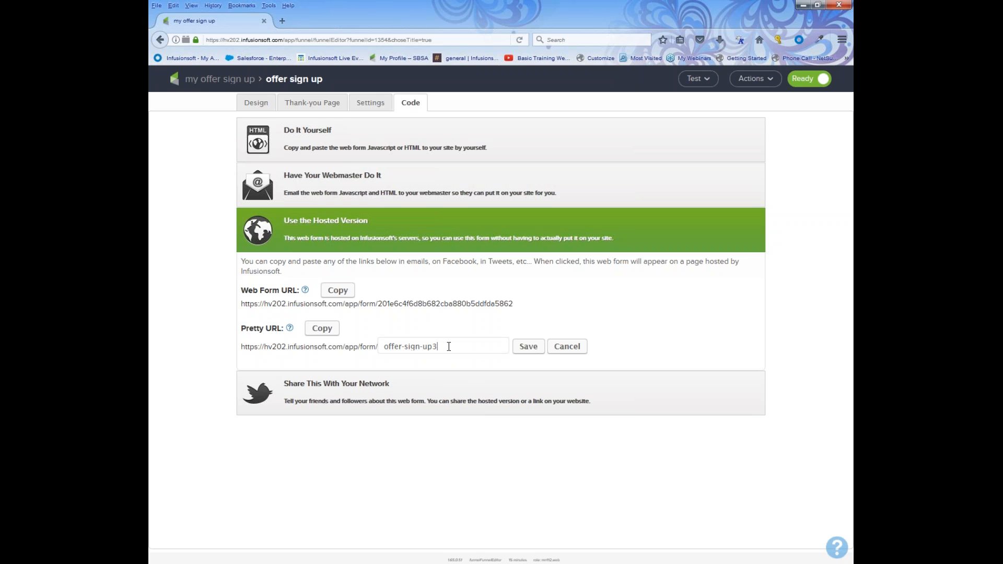
key("BackSpace")
type("now")
left_click(529, 346)
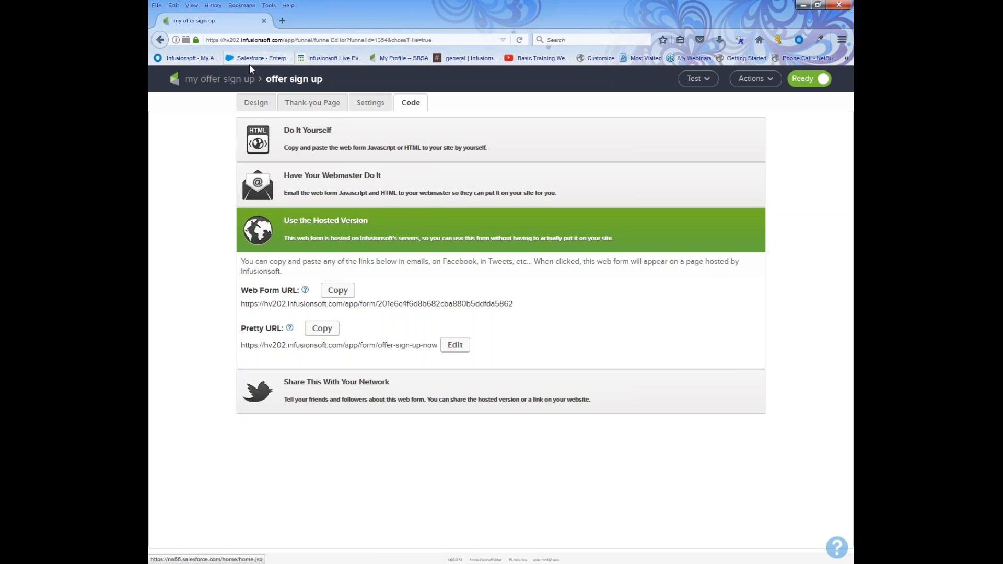
left_click(233, 79)
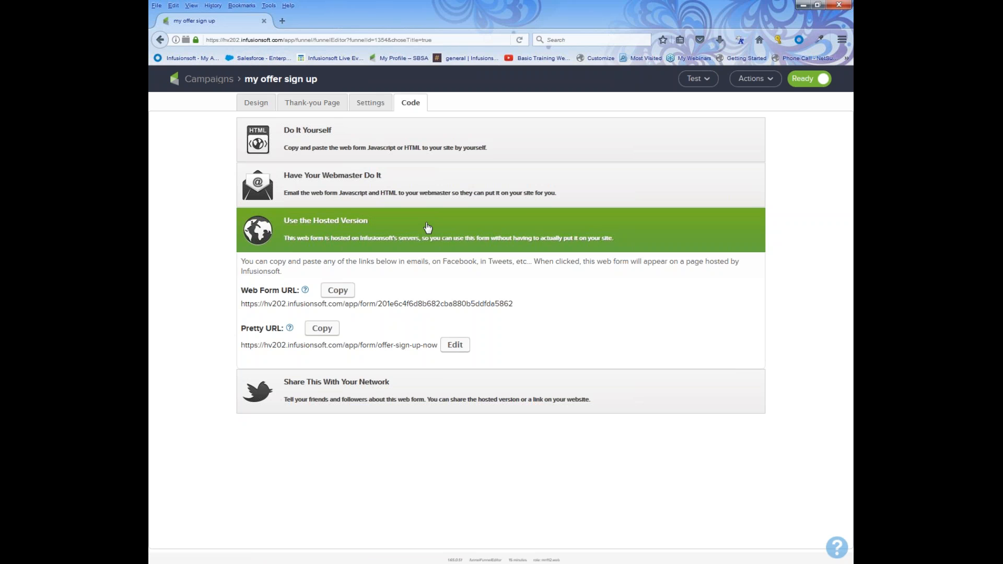
Select the 'offer welcome and more' sequence on the campaign canvas and open it in the editor.
left_click_drag(342, 198, 392, 307)
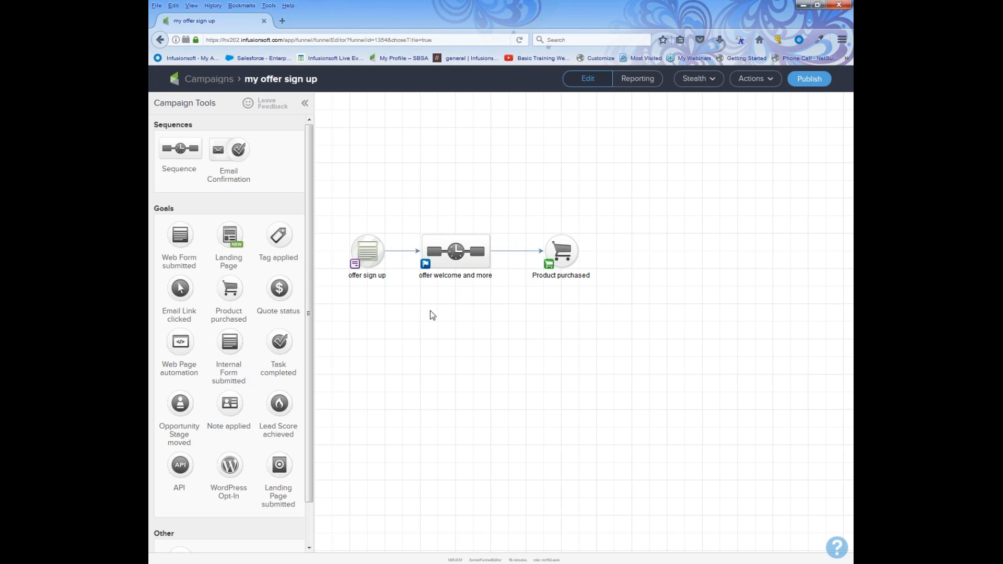
left_click_drag(397, 211, 505, 303)
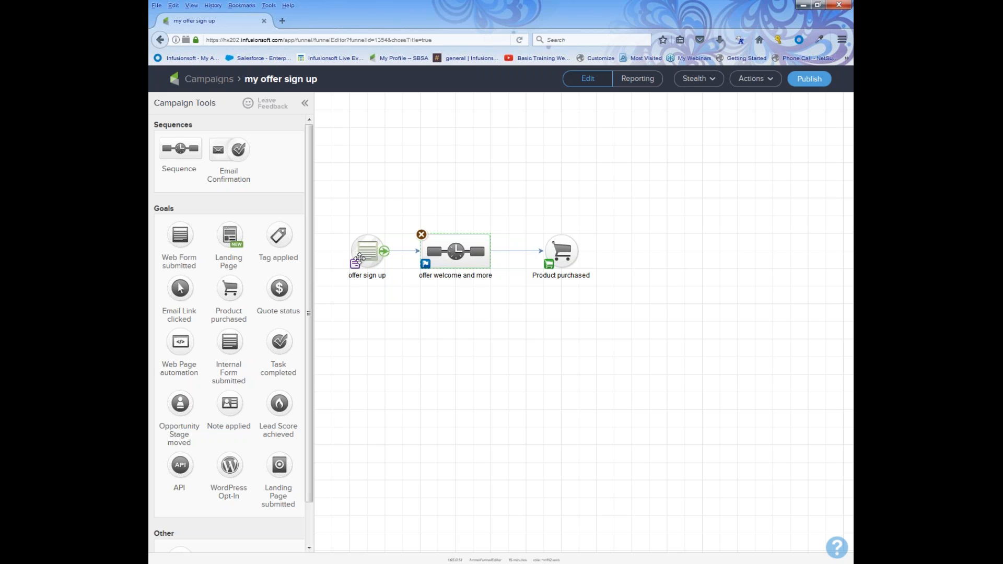
left_click_drag(412, 203, 509, 285)
double_click(452, 254)
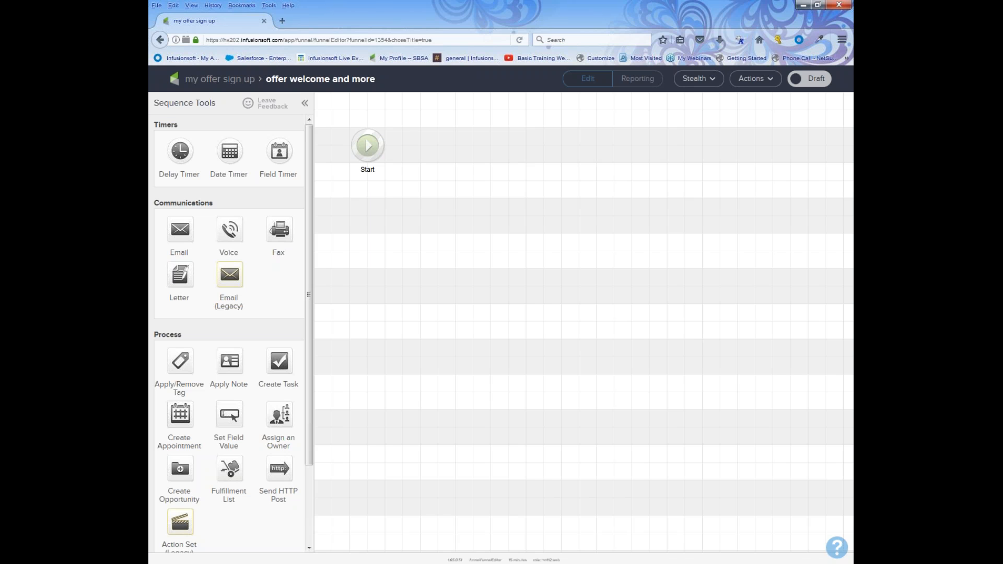
Add an Apply Tag step after Start, creating and saving the new tag 'May offer sign up'.
left_click_drag(177, 357, 431, 140)
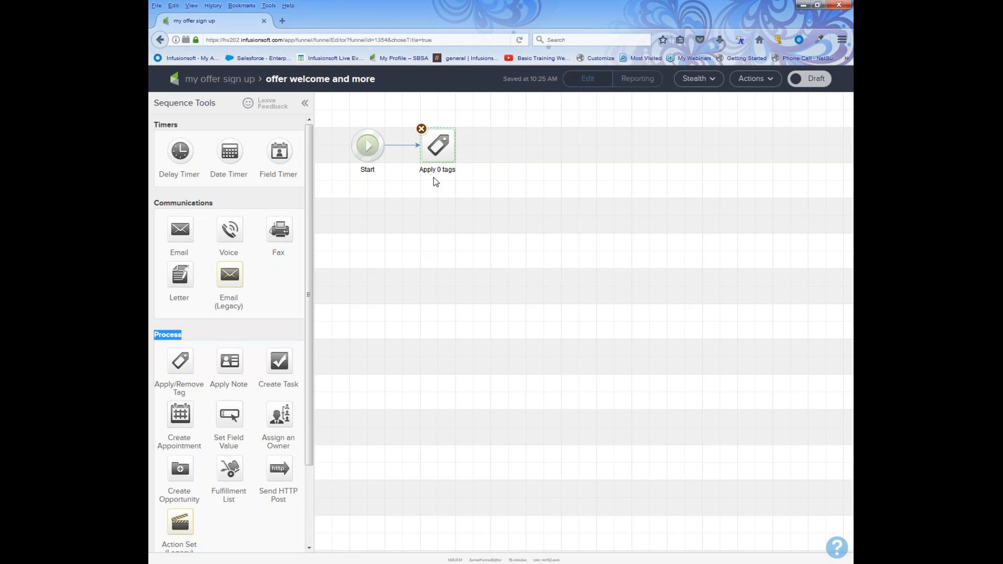
double_click(438, 144)
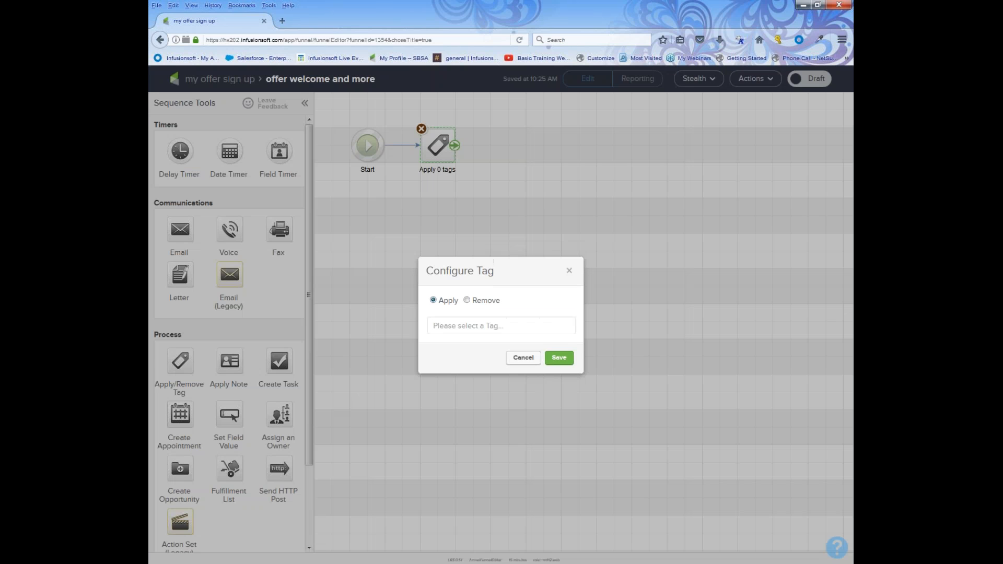
left_click(448, 322)
type("offer")
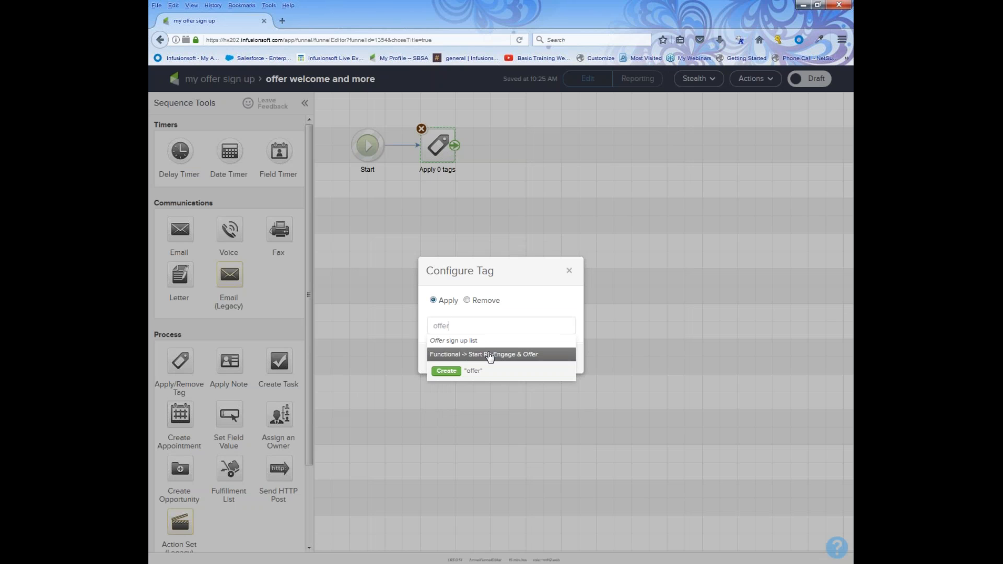
left_click_drag(471, 326, 405, 326)
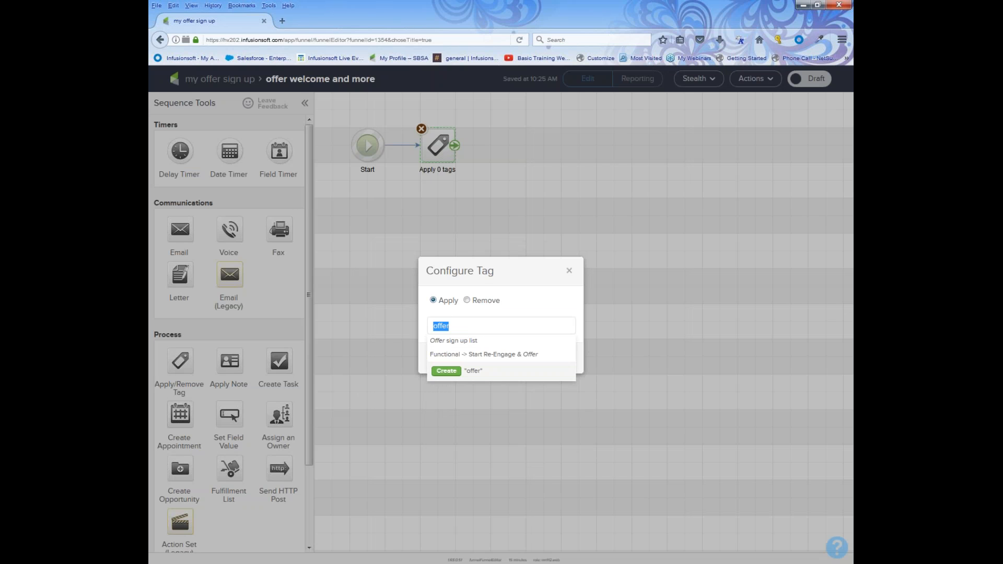
type("May ")
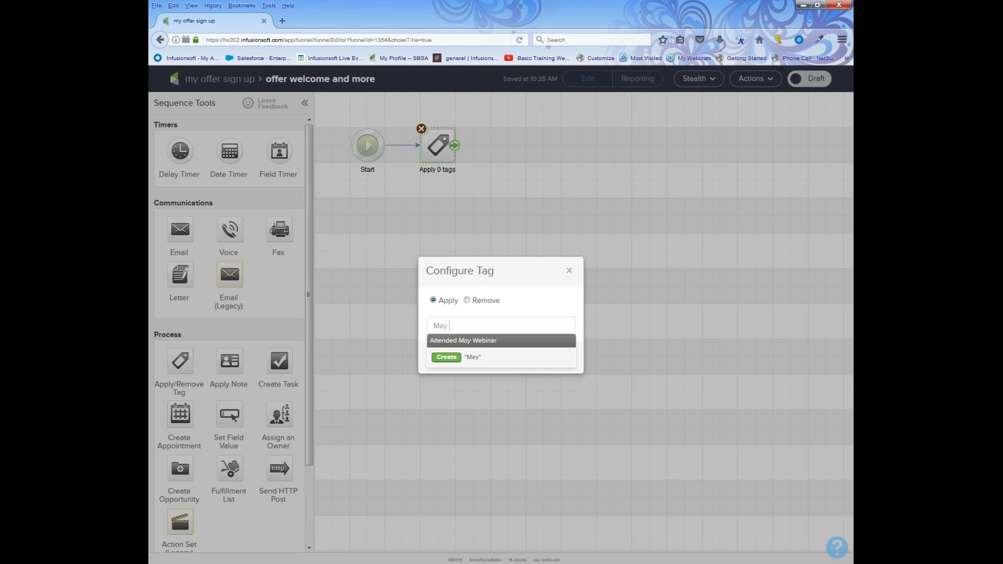
type("offer sign up")
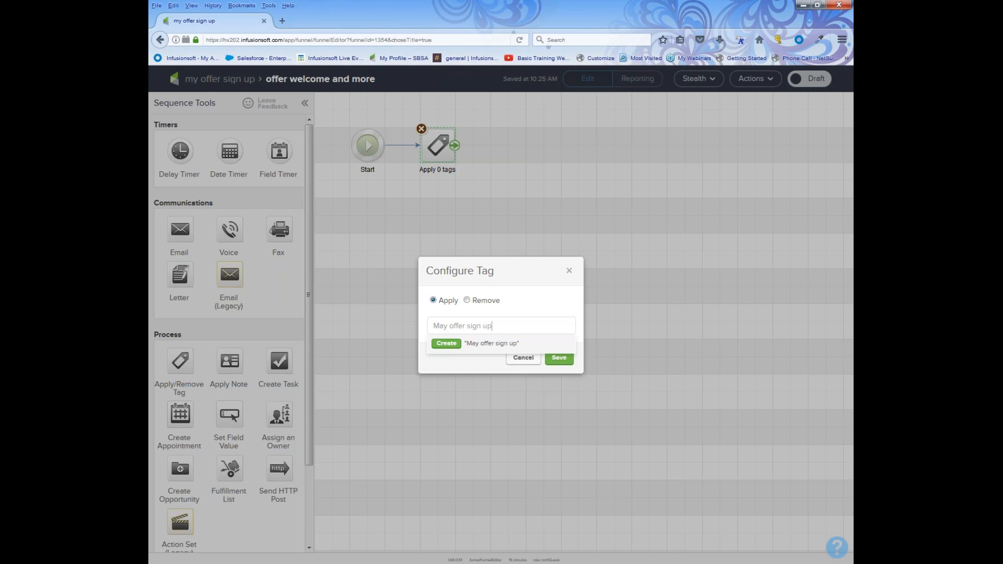
left_click(438, 349)
left_click(559, 401)
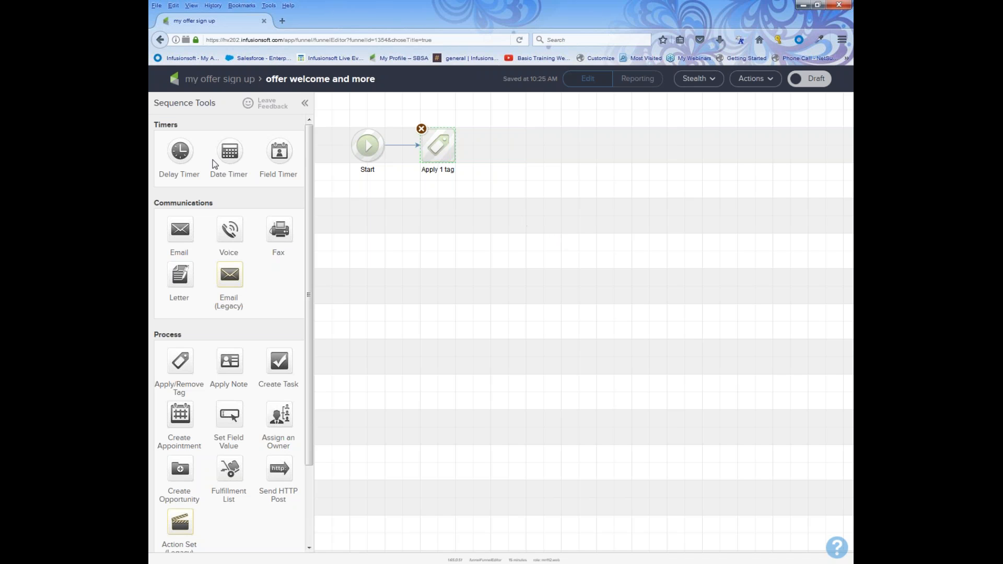
Place an Email step after the tag step and name it 'offer and welcome'.
double_click(208, 206)
left_click_drag(163, 226, 514, 150)
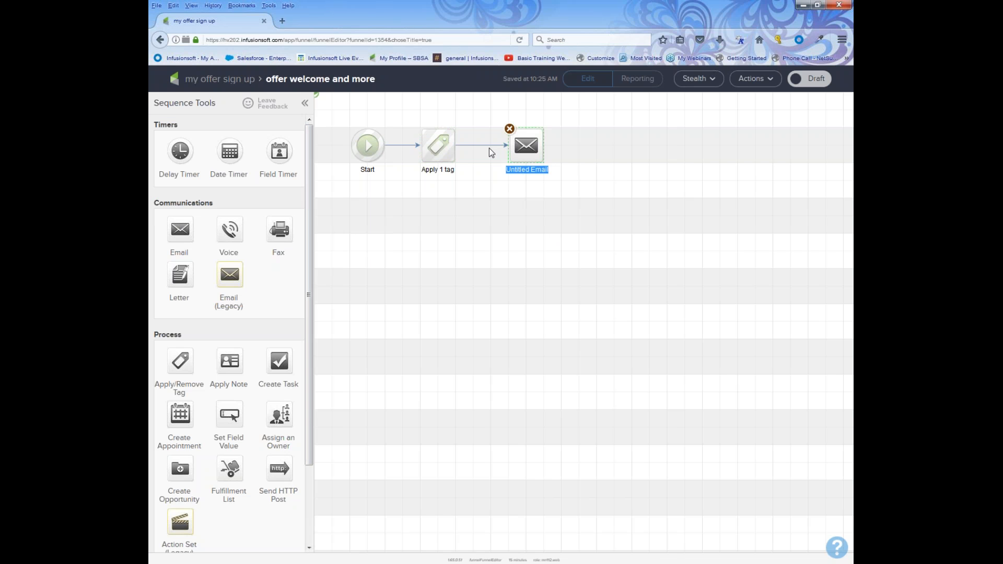
type("offer and welcome")
left_click(532, 150)
Build the 'offer and welcome' email from the 'here it is' template, mark it Ready, and go back.
double_click(527, 146)
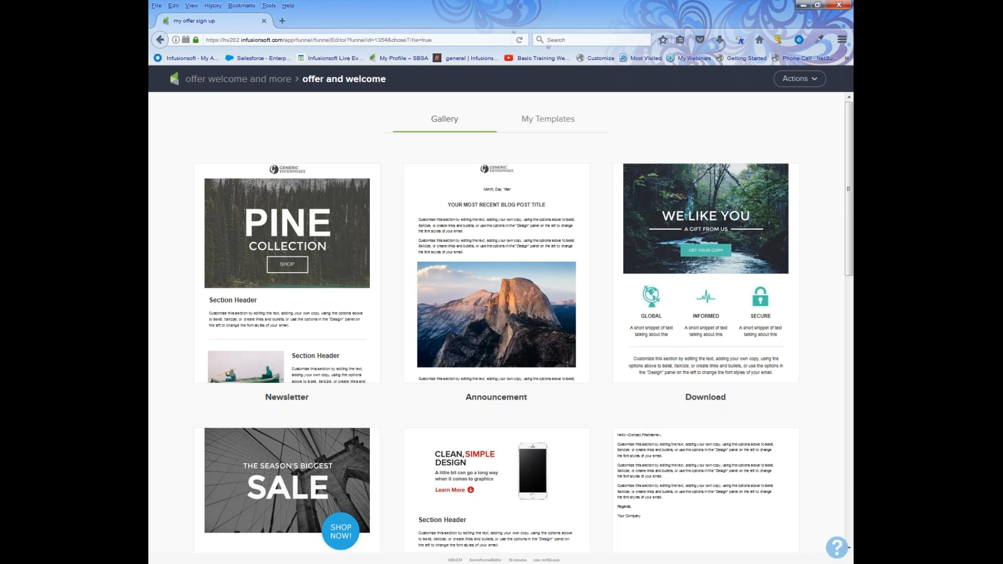
left_click(533, 124)
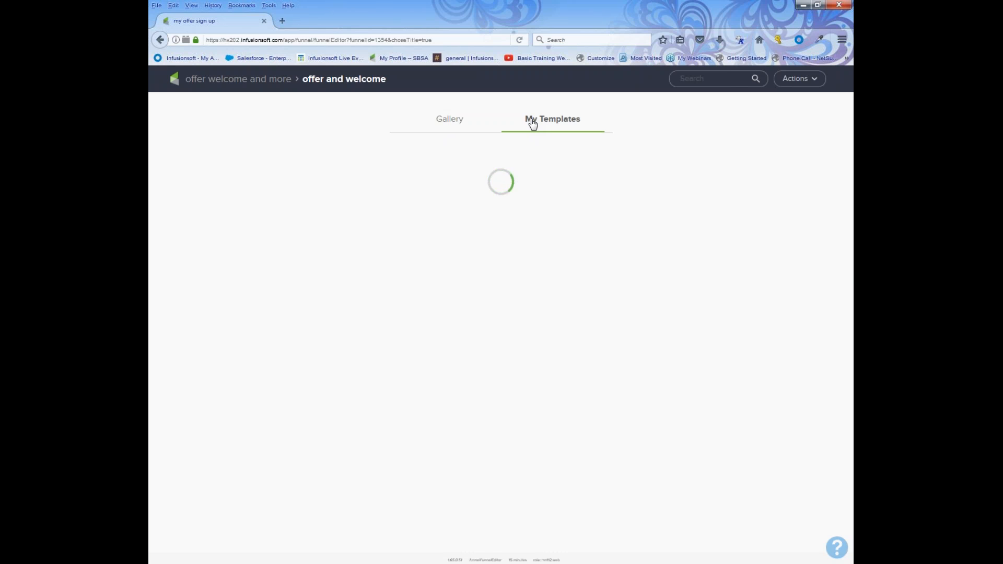
mouse_move(503, 290)
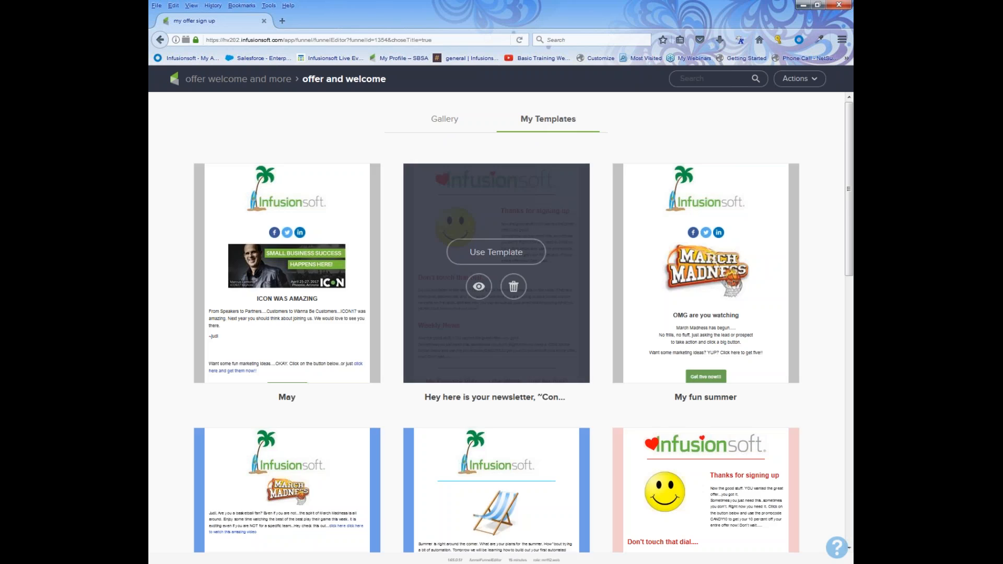
scroll(475, 322, "down", 8)
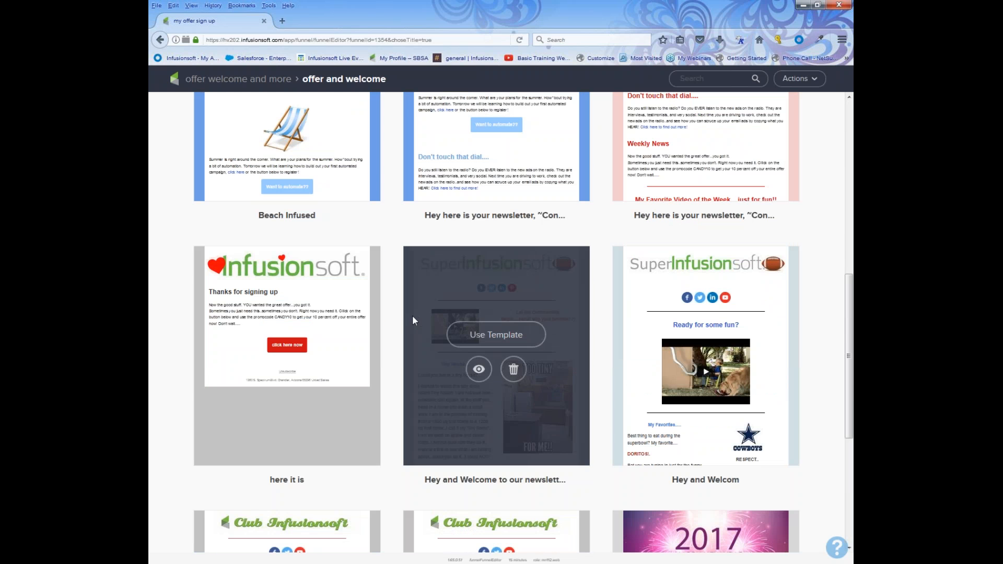
mouse_move(297, 283)
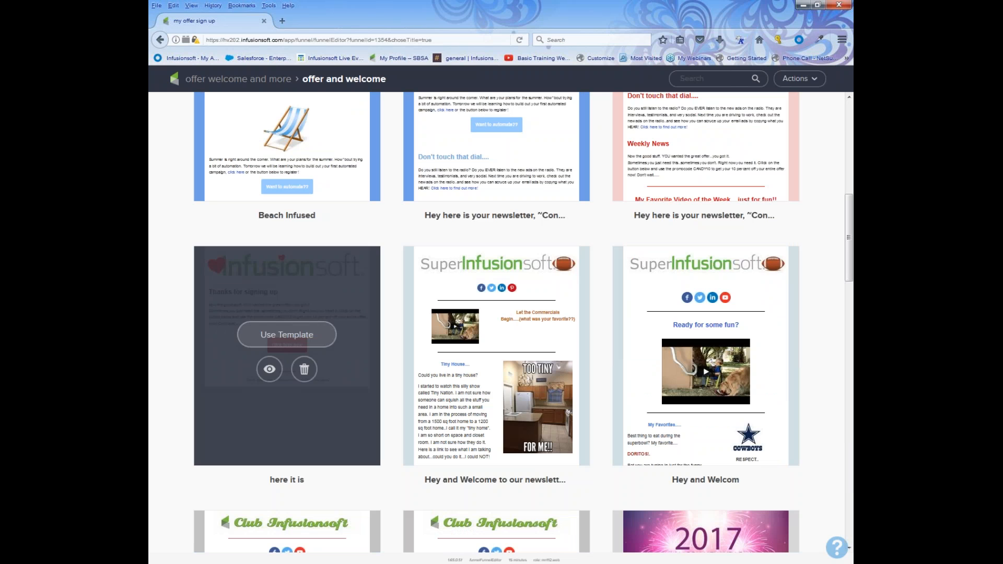
left_click(287, 335)
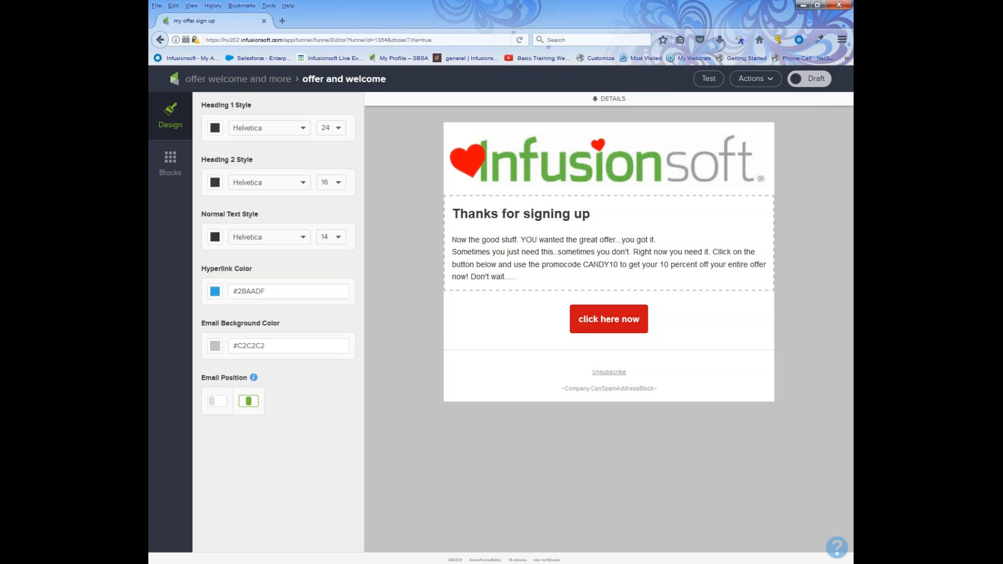
left_click(805, 83)
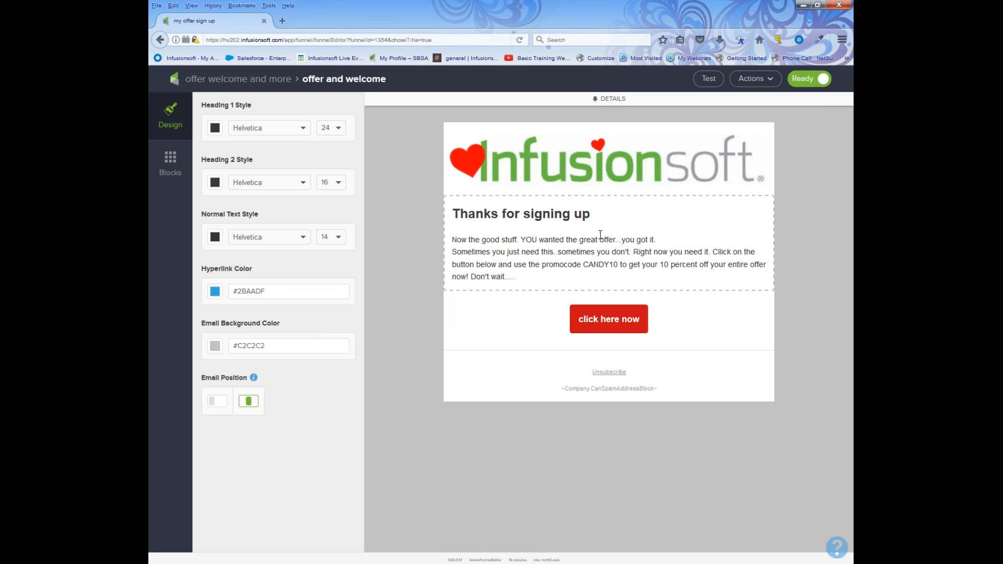
left_click(212, 74)
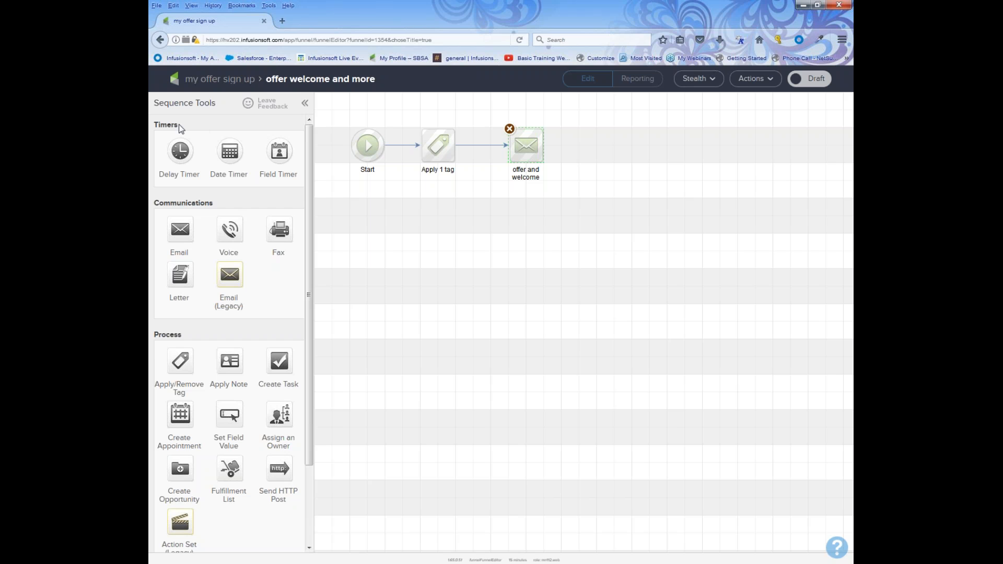
Add a delay timer after the email waiting at least 2 days, then weekdays at 8:00 AM.
left_click_drag(180, 128, 596, 149)
double_click(597, 149)
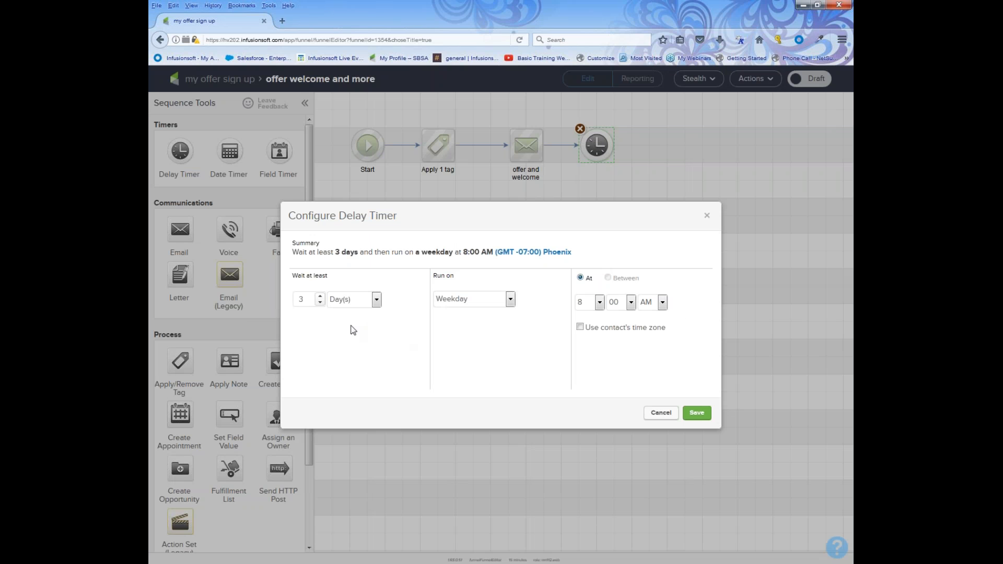
left_click(320, 303)
left_click(698, 414)
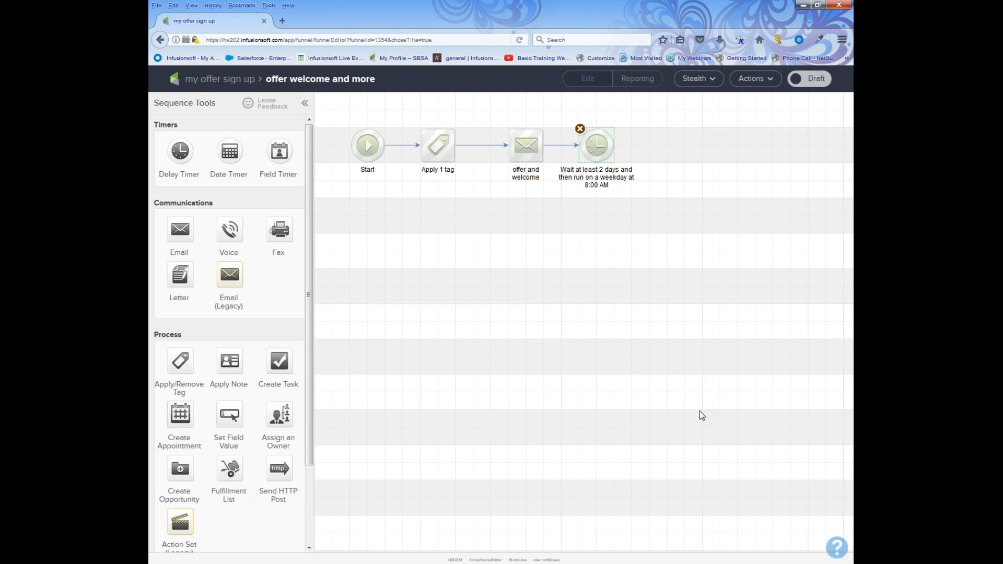
left_click_drag(265, 205, 159, 204)
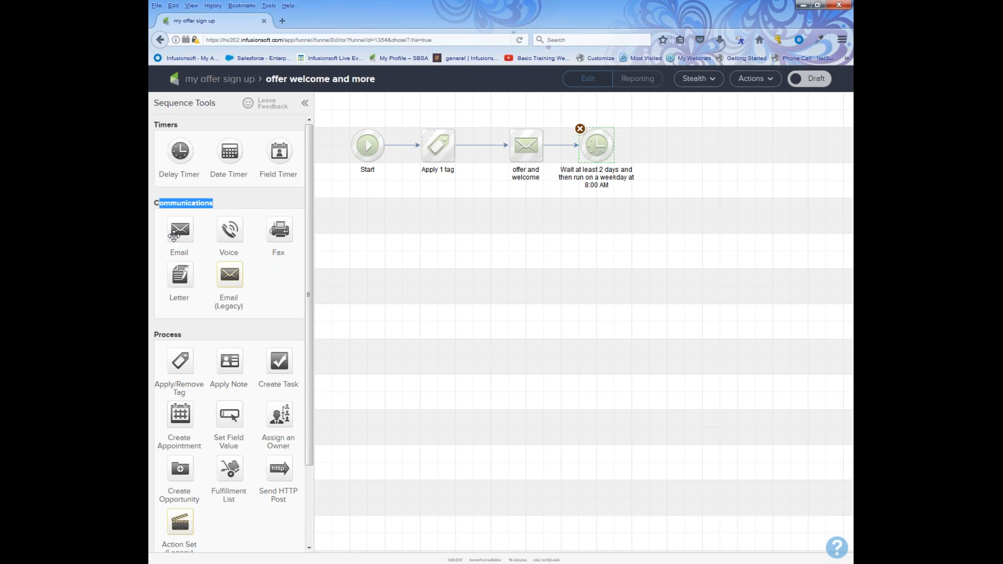
Duplicate the welcome email, rename the copy 'offer 2 20^% off', and connect the timer to it.
left_click(526, 152)
right_click(526, 152)
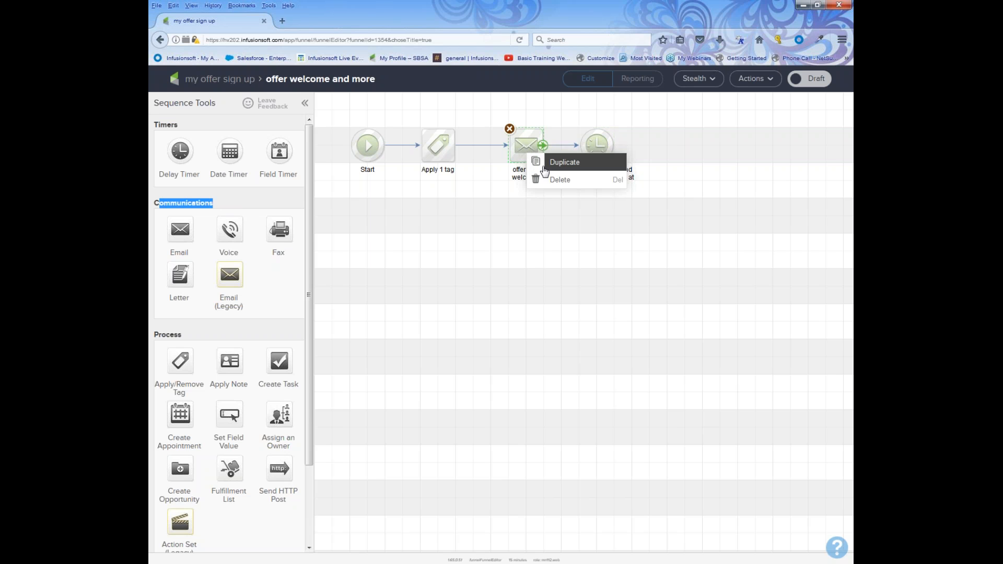
left_click(542, 165)
left_click_drag(544, 162, 686, 153)
left_click(685, 169)
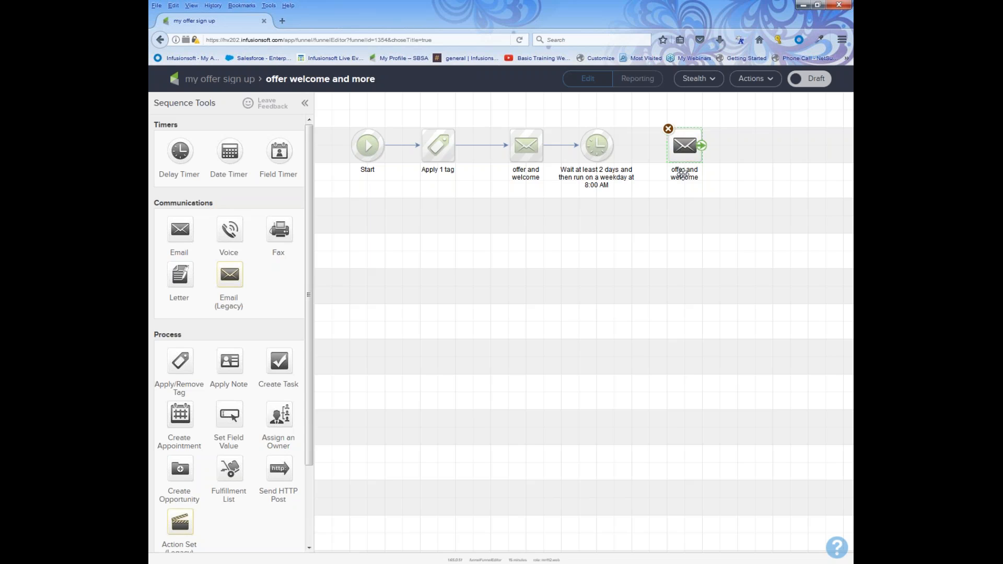
type("fer 2 20^% off")
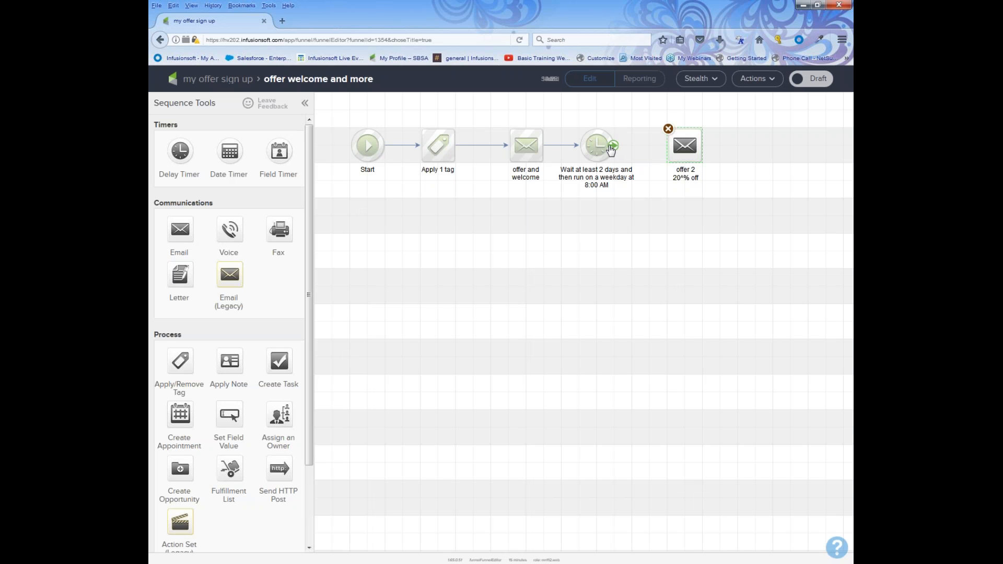
left_click_drag(612, 149, 693, 155)
left_click(710, 233)
Set offer 2's subject to 'second chance for you to have some fun with our ideas...', mark Ready, return.
double_click(679, 147)
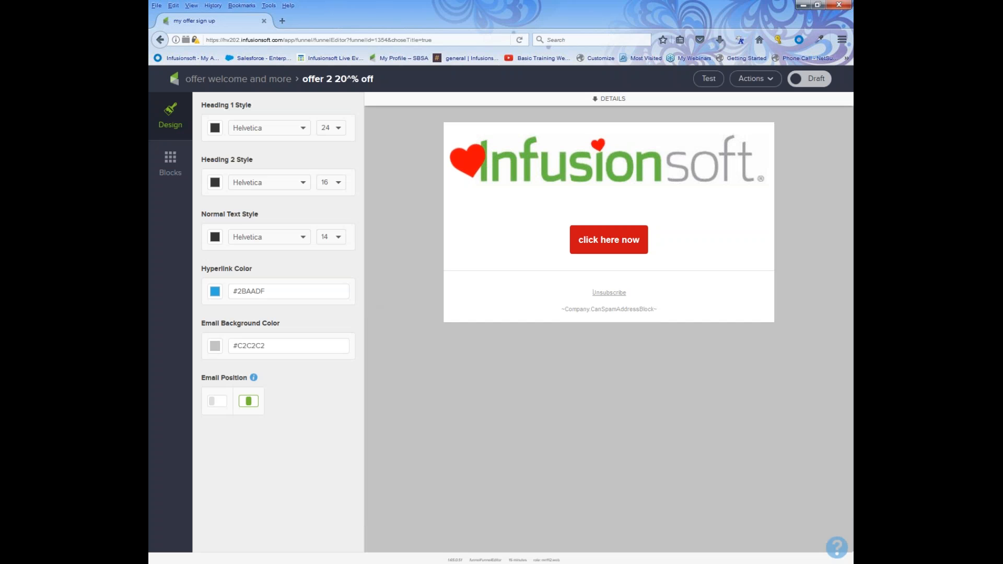
left_click(596, 102)
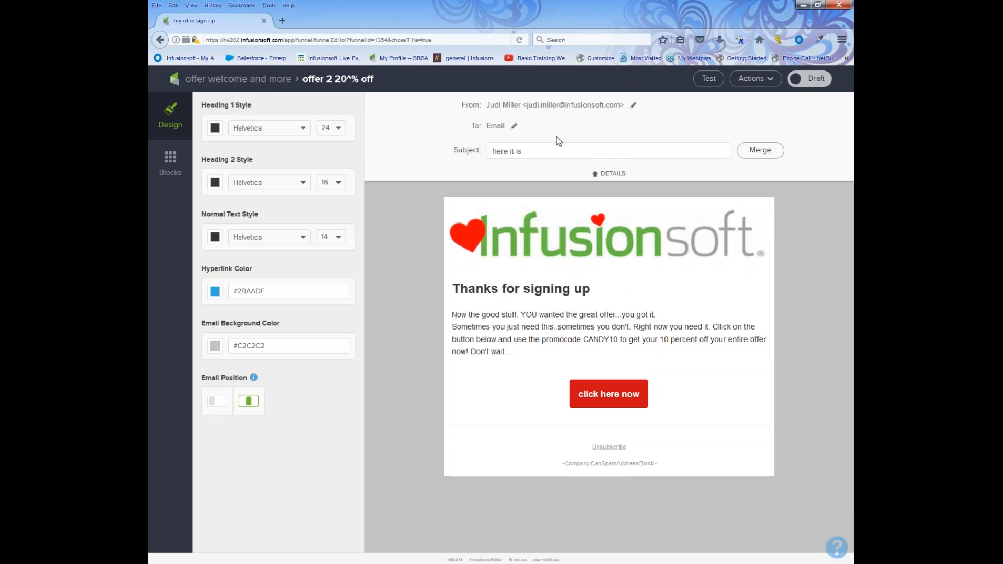
type("weco")
key("BackSpace")
key("BackSpace")
key("BackSpace")
key("BackSpace")
type("second chance for you to have some fun with our ideas...")
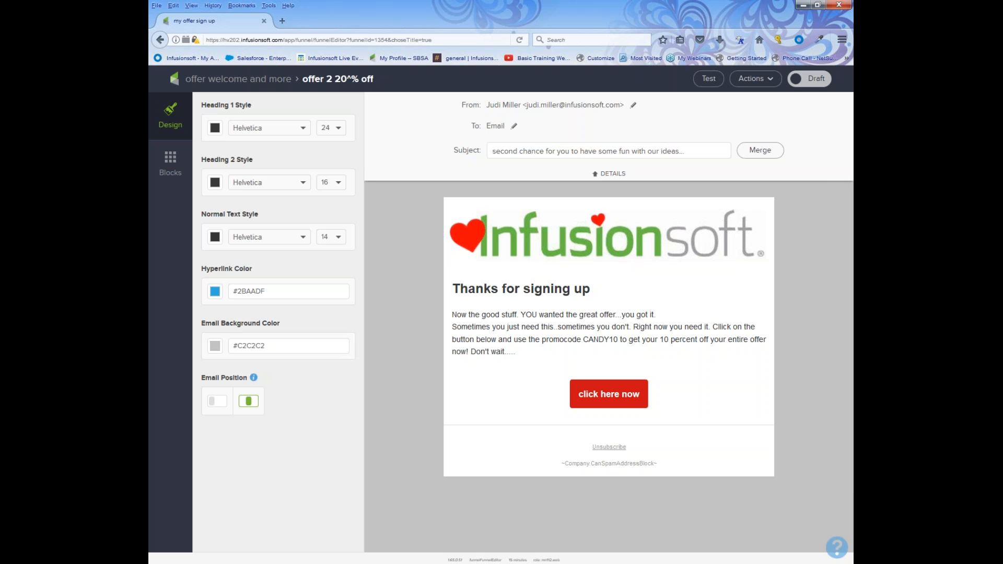
left_click(808, 81)
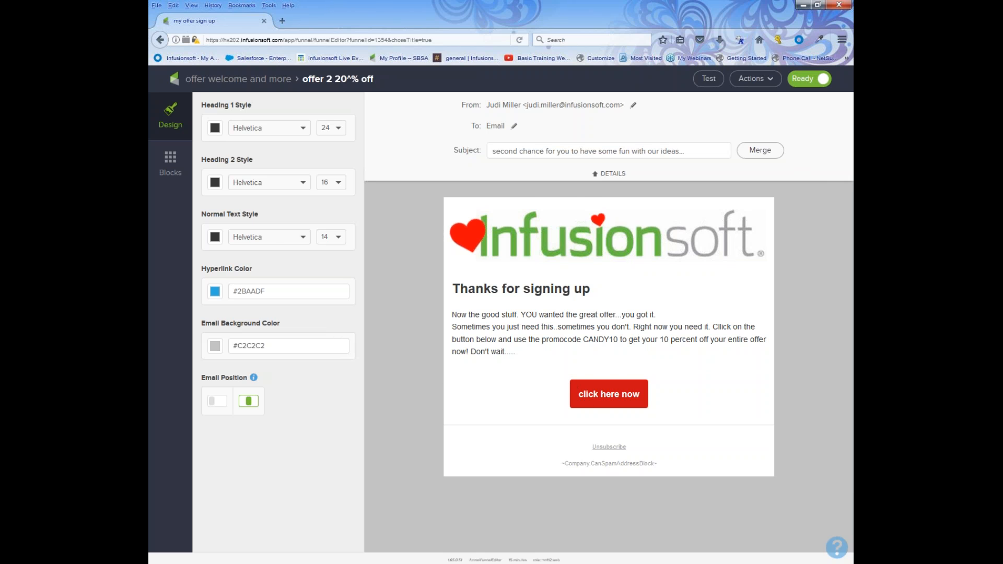
left_click(256, 79)
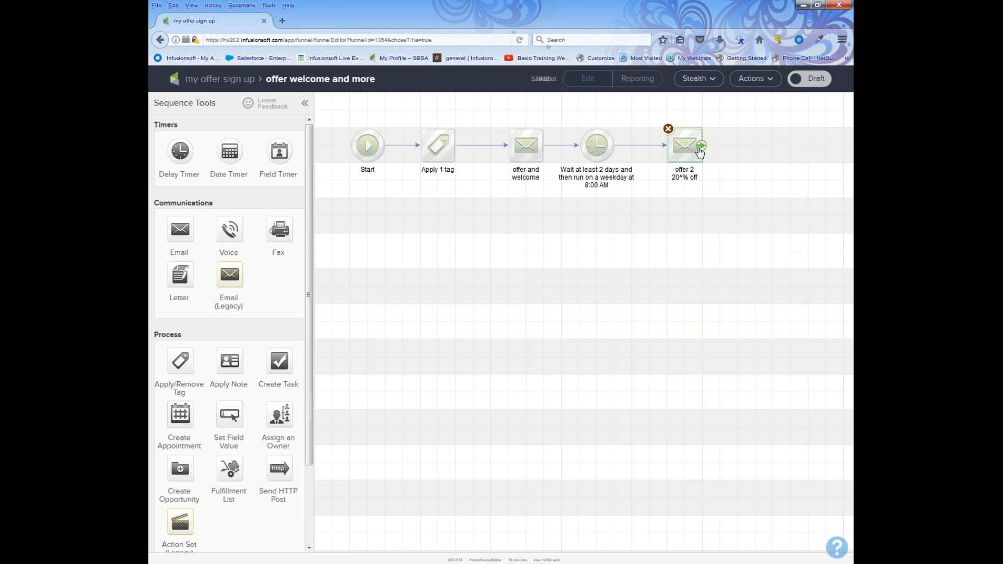
Add a delay timer below offer 2 that waits at least 3 days, then runs weekdays at 8:00 AM.
left_click_drag(177, 147, 683, 217)
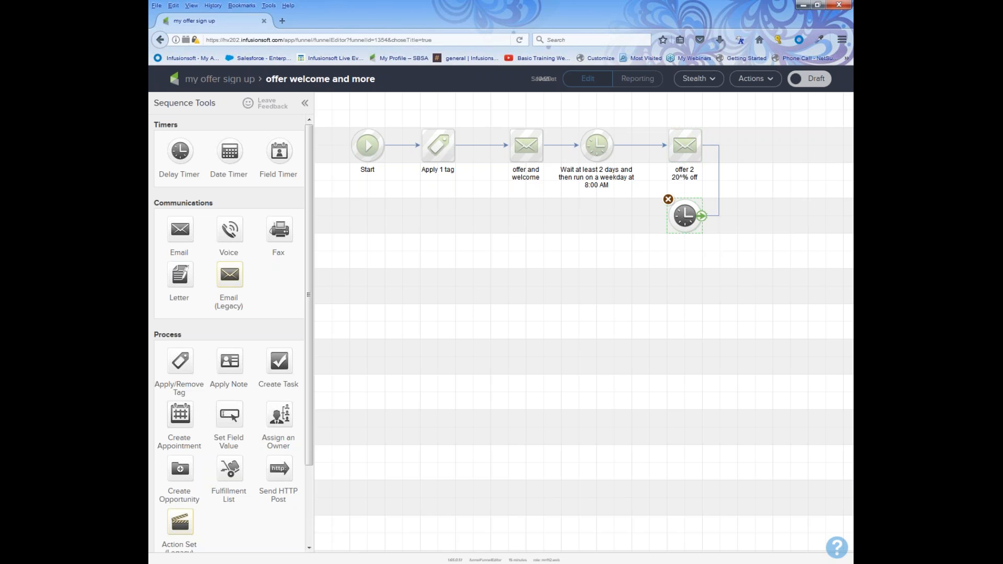
mouse_move(682, 214)
double_click(682, 214)
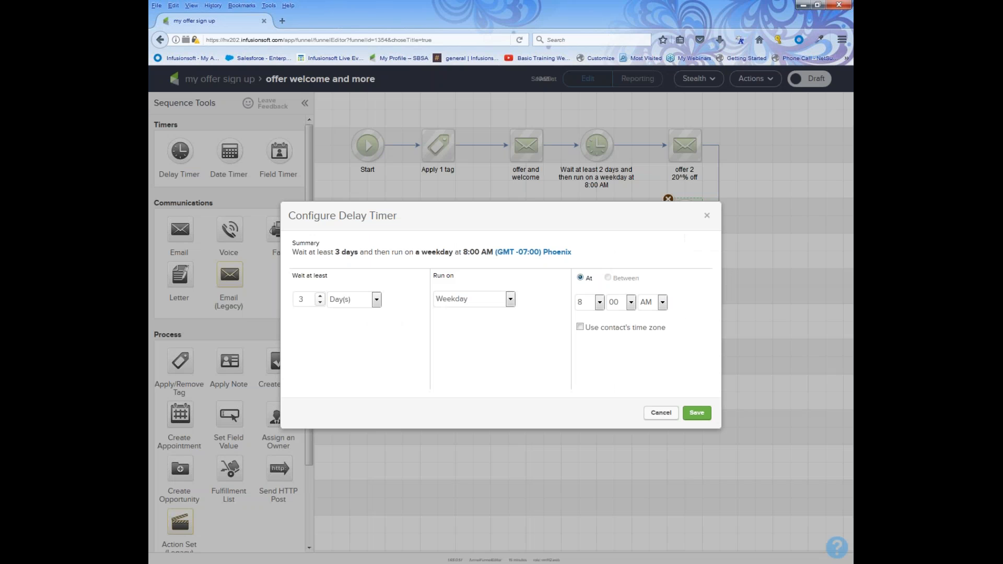
left_click(321, 304)
left_click(700, 414)
Duplicate the offer 2 email and connect the 3-day timer to the copy.
right_click(679, 141)
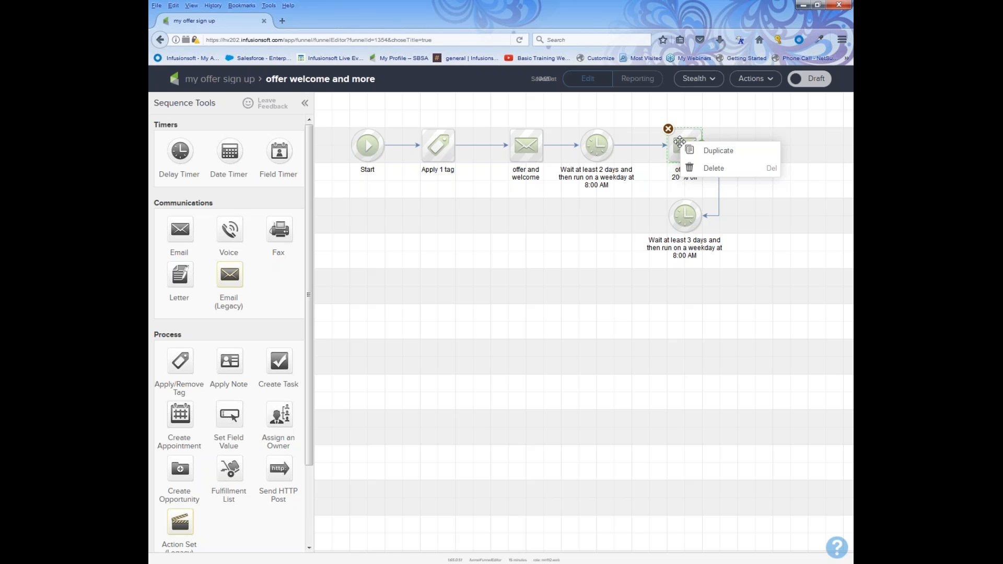
left_click(691, 152)
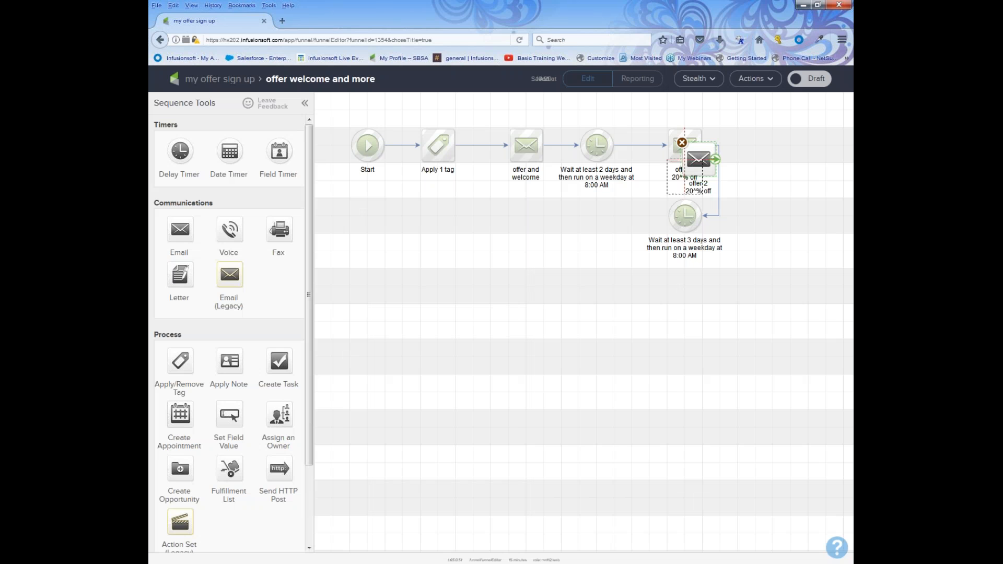
left_click(606, 217)
left_click_drag(631, 216, 686, 215)
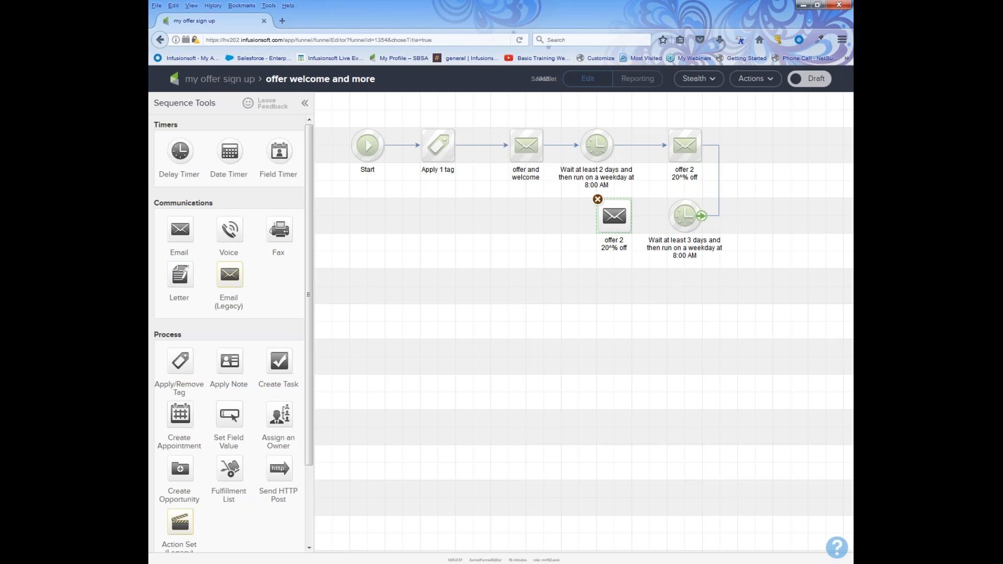
left_click_drag(625, 217, 624, 217)
Rename the copy 'offer 3 30% off' and open it in the email editor.
double_click(615, 241)
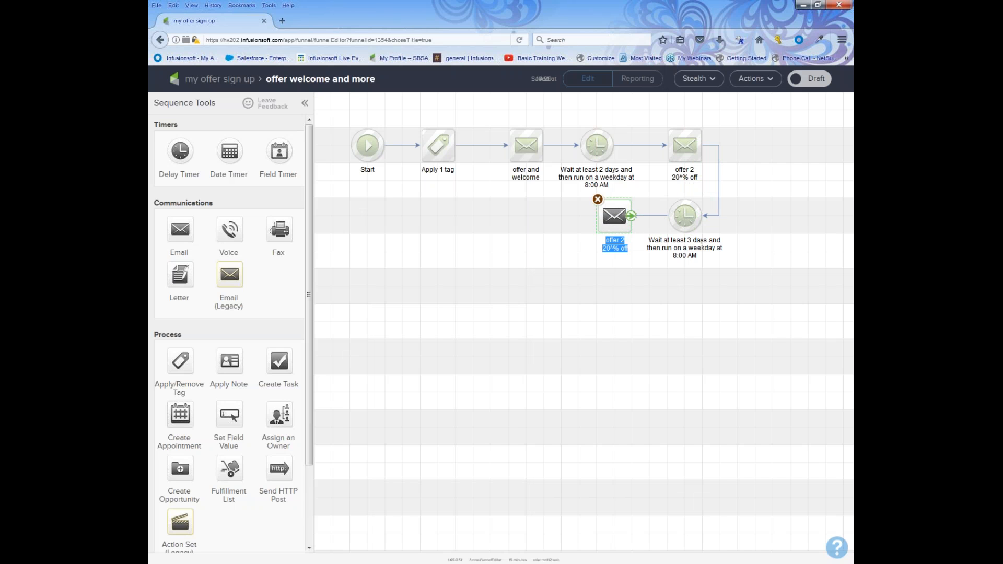
left_click(632, 242)
double_click(615, 241)
type("offer 3")
double_click(612, 213)
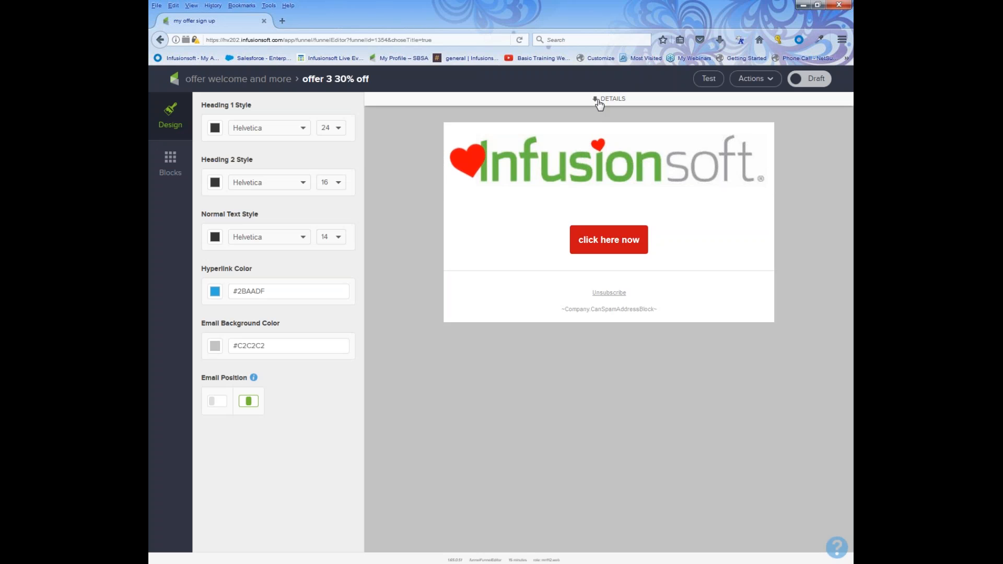
Replace offer 3's subject with 'third times a charm or is it?', mark it Ready, and return to 'offer welcome and more'.
left_click(598, 99)
left_click_drag(684, 151, 442, 149)
type("thir")
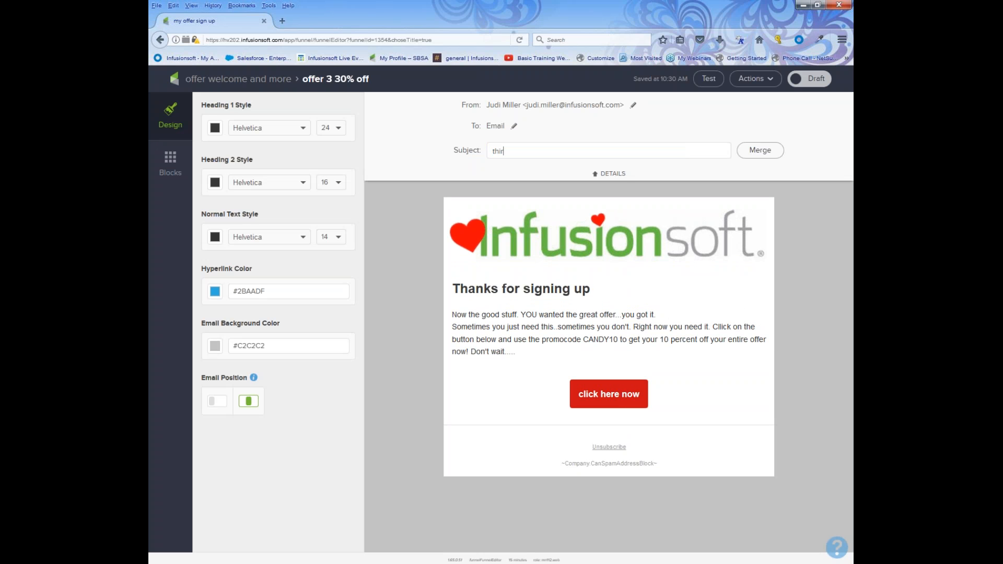
type("d times a charm or is it?")
left_click(812, 81)
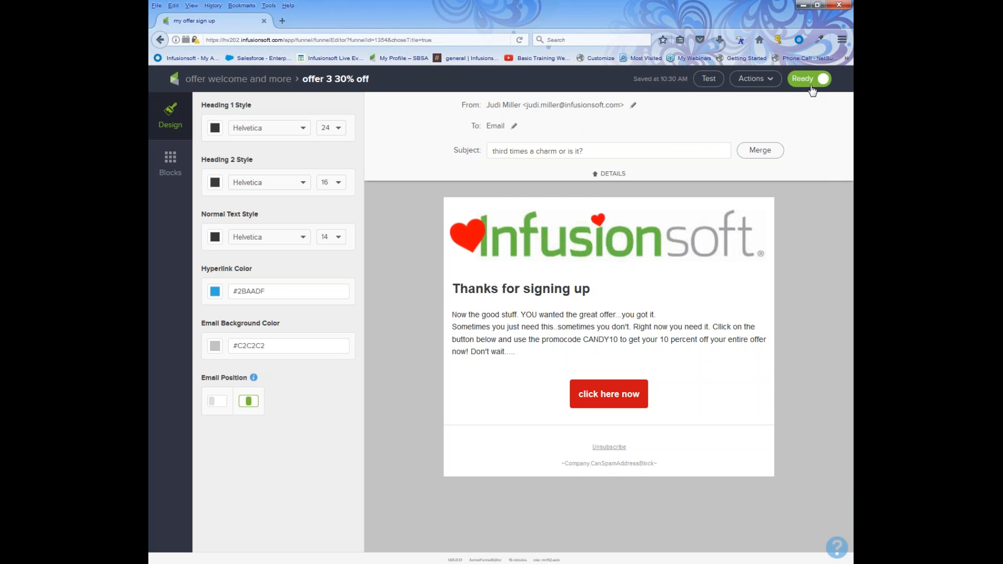
left_click(279, 82)
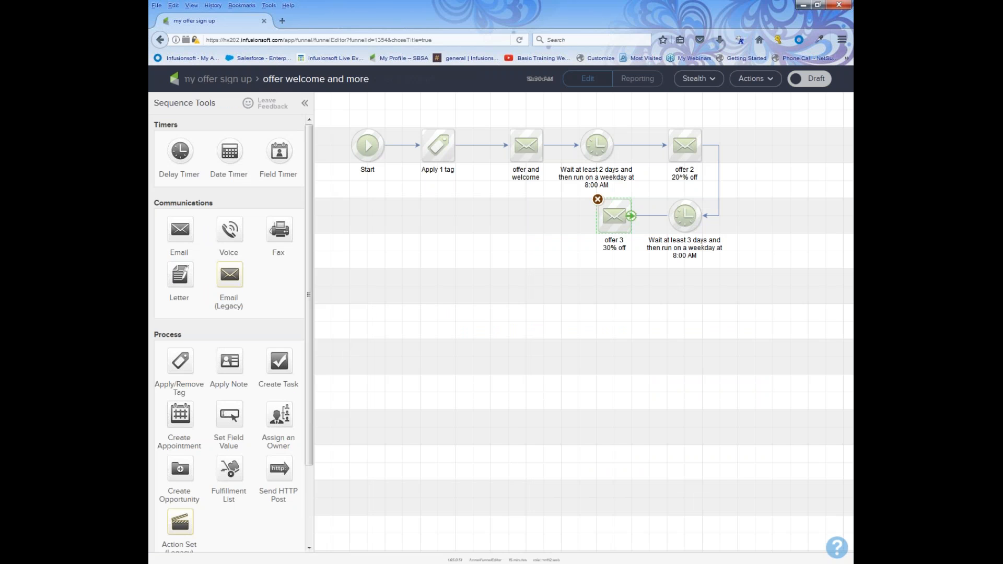
Append a delay timer and an Untitled Email after offer 3, then switch the sequence from Draft to Ready.
left_click_drag(180, 152, 522, 219)
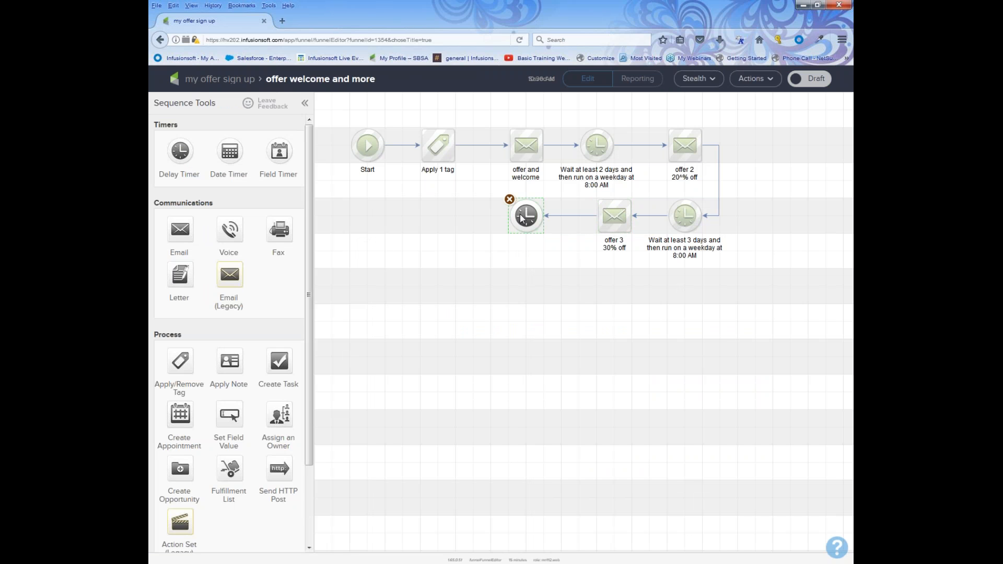
left_click_drag(181, 229, 426, 213)
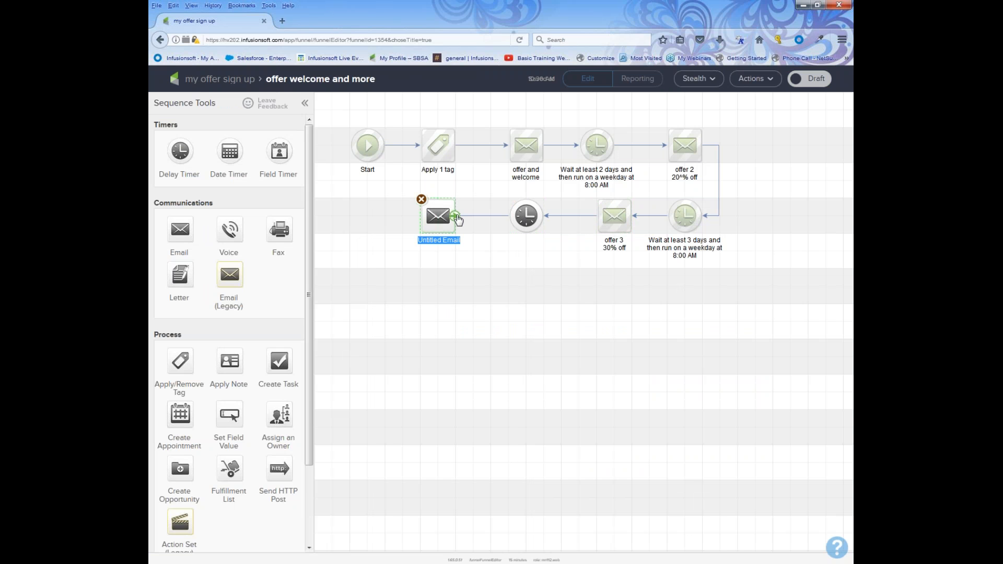
left_click_drag(398, 182, 553, 282)
left_click_drag(340, 115, 812, 338)
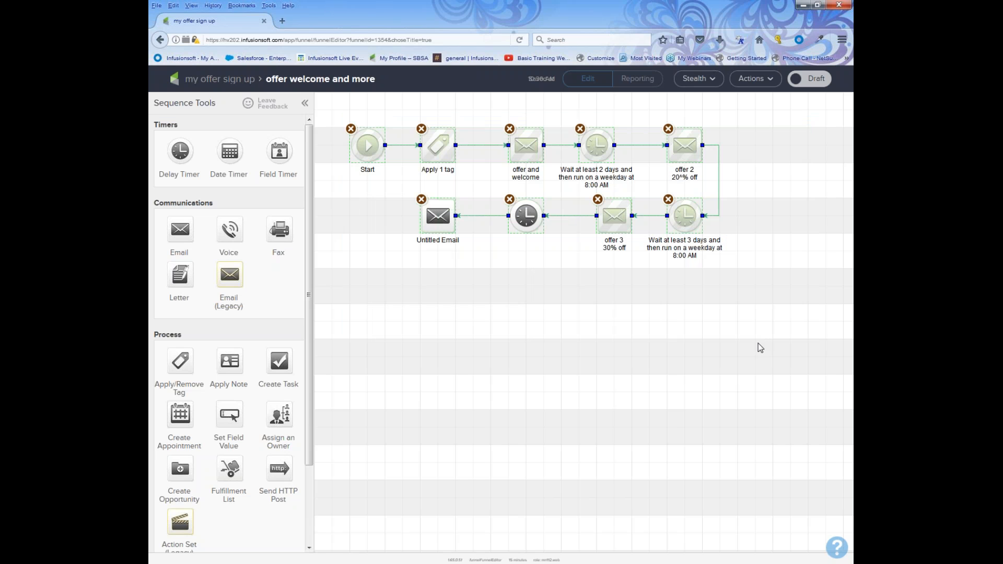
left_click(709, 416)
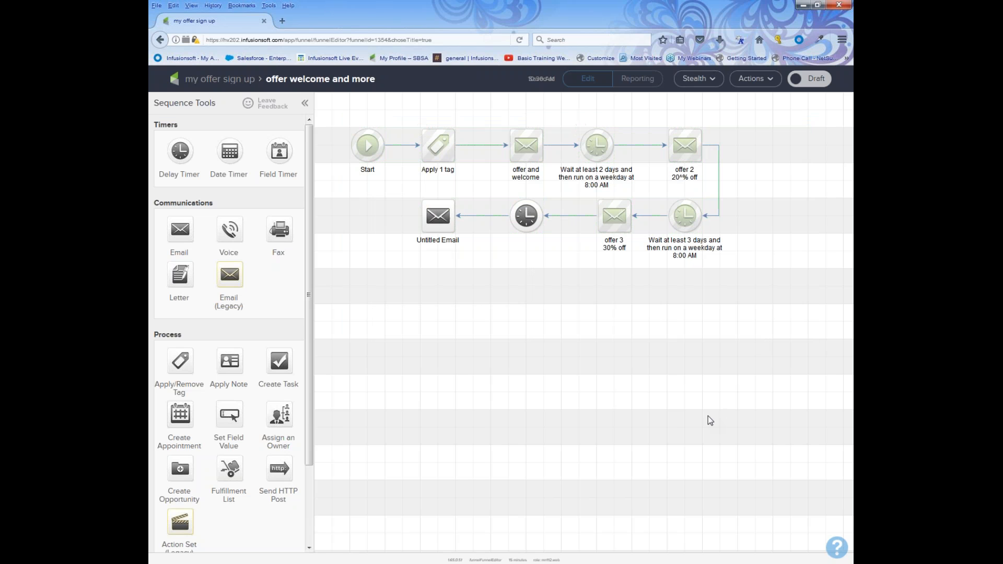
left_click(818, 81)
In the 'my offer sign up' campaign, set the Product purchased goal to Any Purchase, then start publishing.
left_click(208, 84)
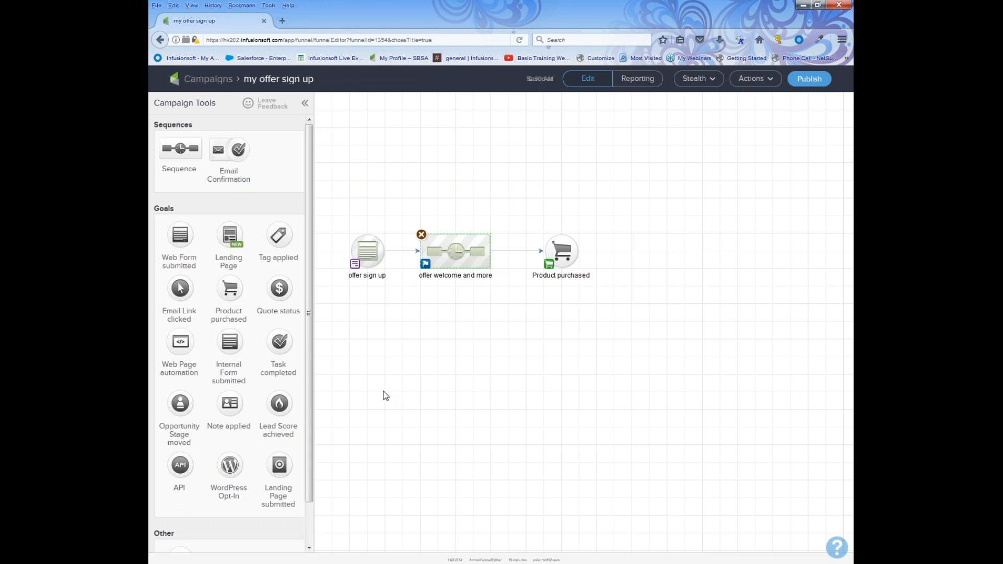
left_click_drag(335, 267, 423, 311)
left_click_drag(406, 210, 496, 303)
mouse_move(563, 246)
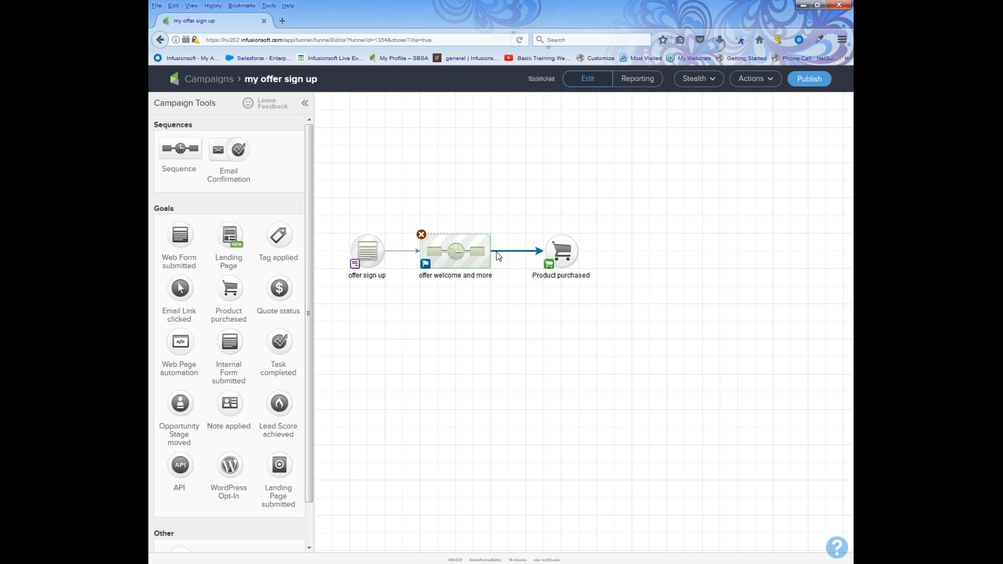
left_click(558, 253)
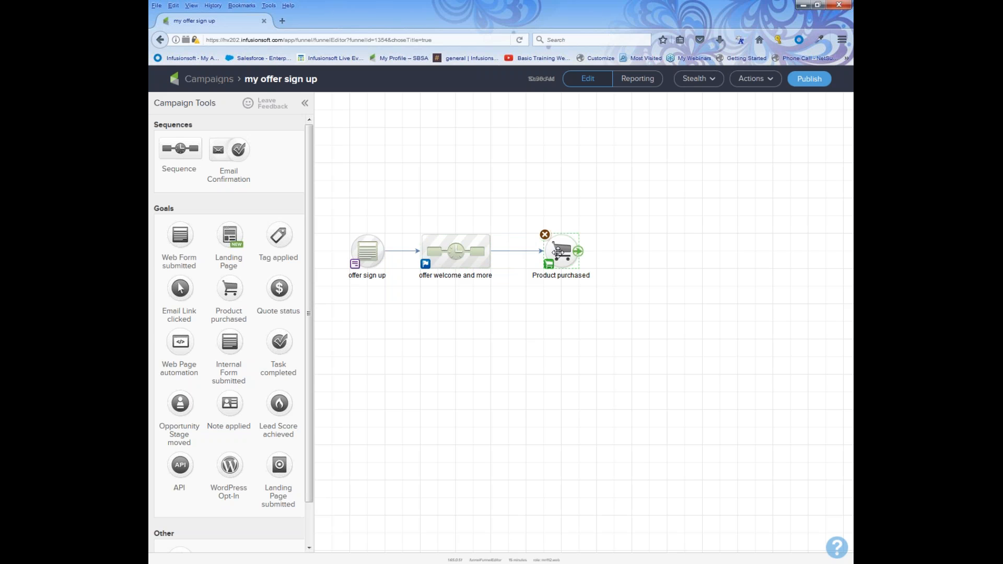
double_click(558, 253)
left_click(353, 315)
left_click(638, 347)
left_click(811, 81)
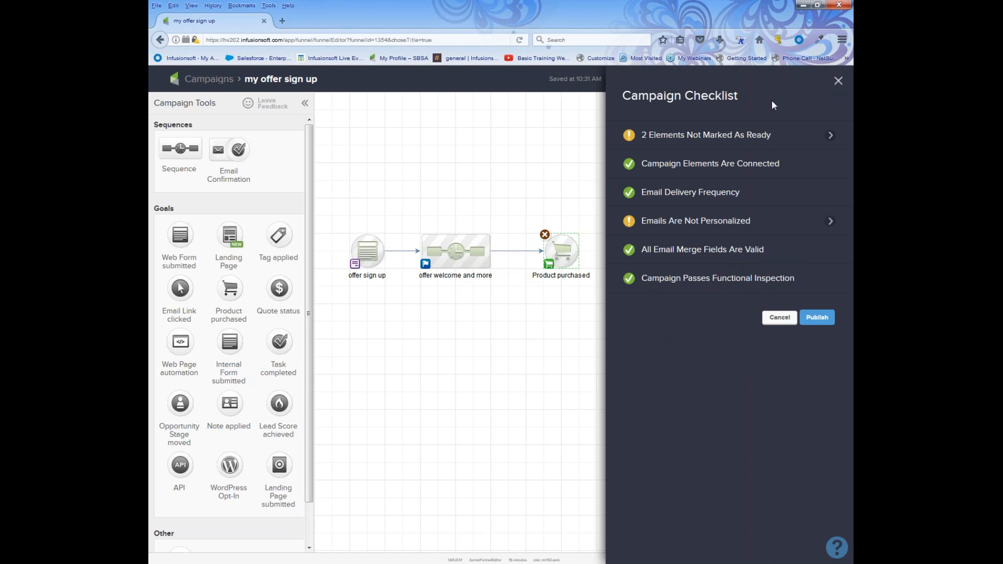
Review the Campaign Checklist warnings and publish the 'my offer sign up' campaign anyway.
mouse_move(762, 232)
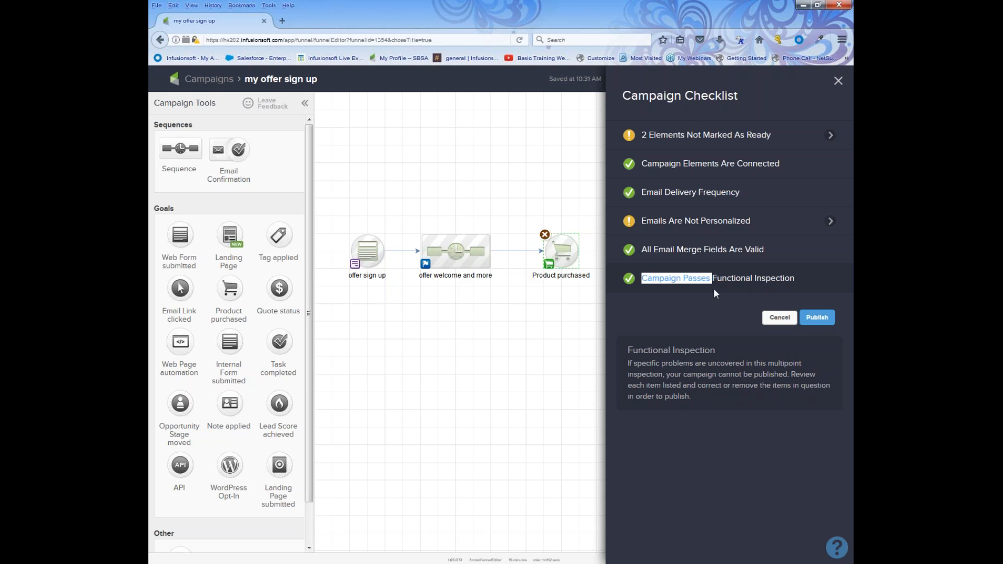
left_click_drag(765, 293, 801, 296)
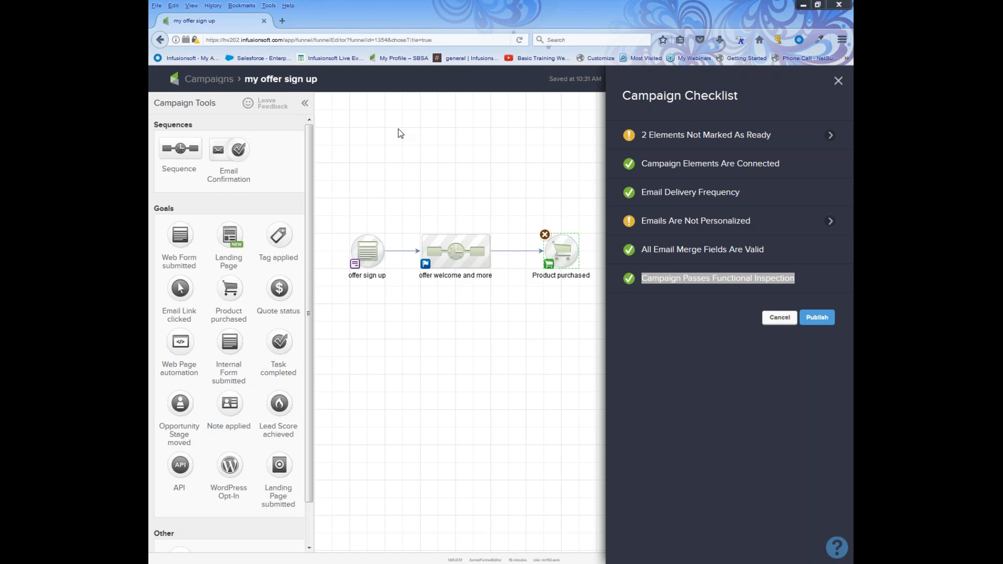
left_click(817, 317)
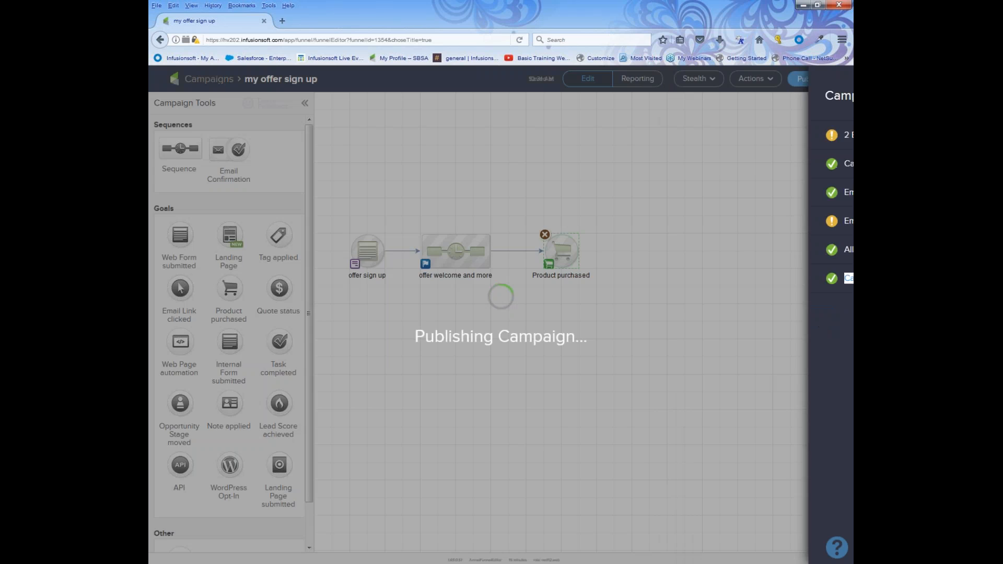
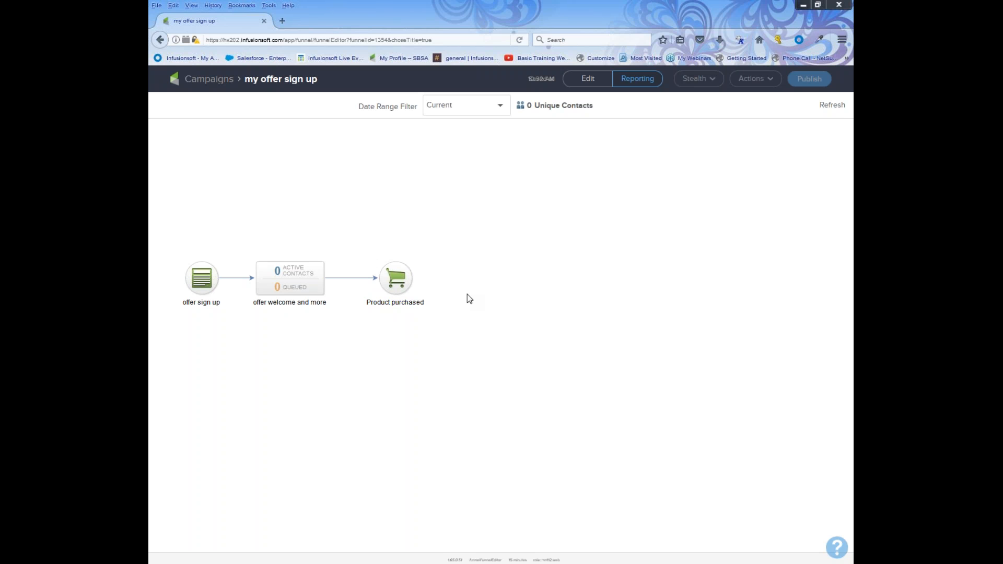
Put 'my offer sign up' in edit mode, open the 'offer sign up' web form, and check test contacts.
left_click(583, 84)
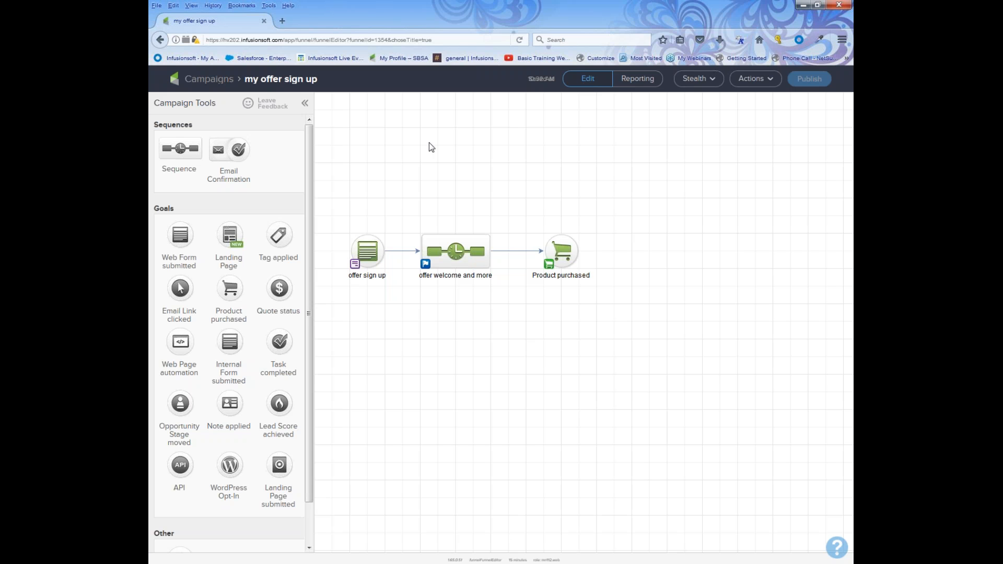
double_click(367, 251)
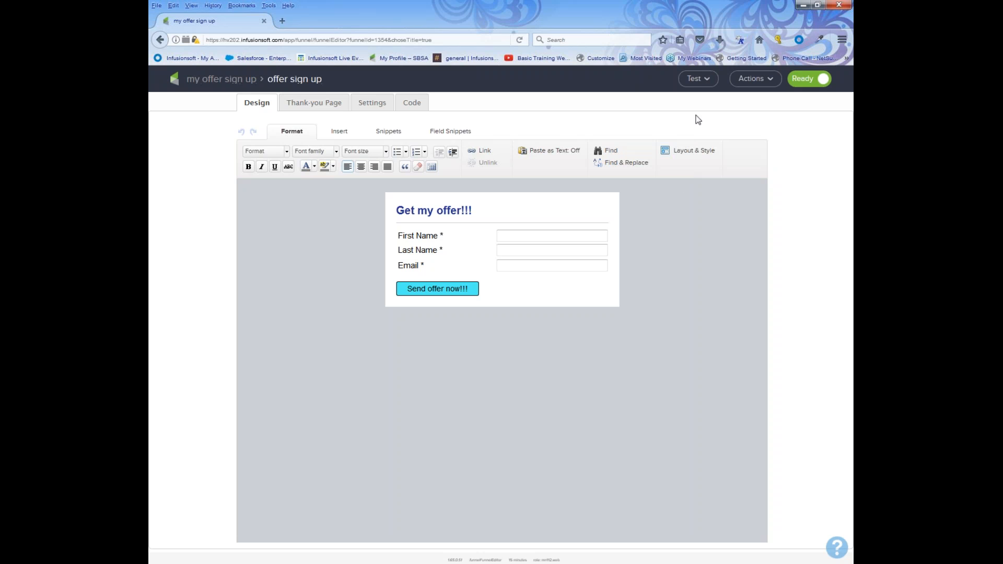
left_click(698, 78)
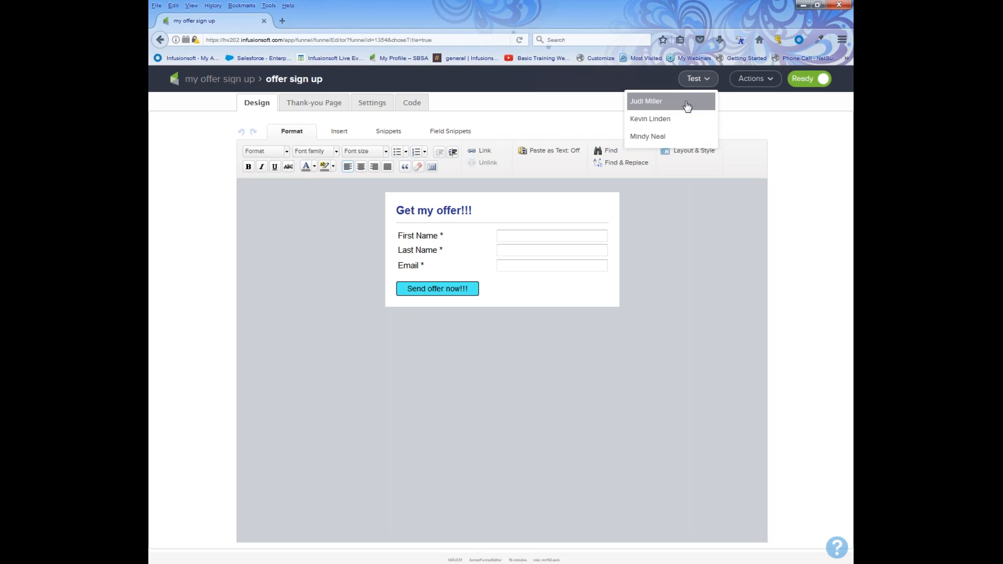
Copy the hosted web form URL and open the 'offer-sign-up-now' hosted form in a new tab.
left_click(682, 104)
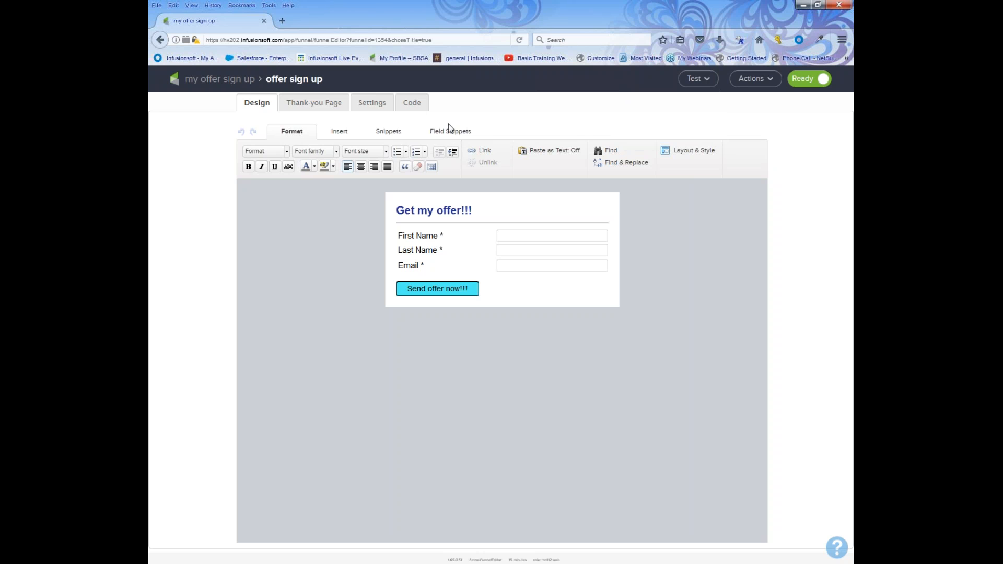
left_click(413, 104)
left_click(360, 314)
left_click(338, 290)
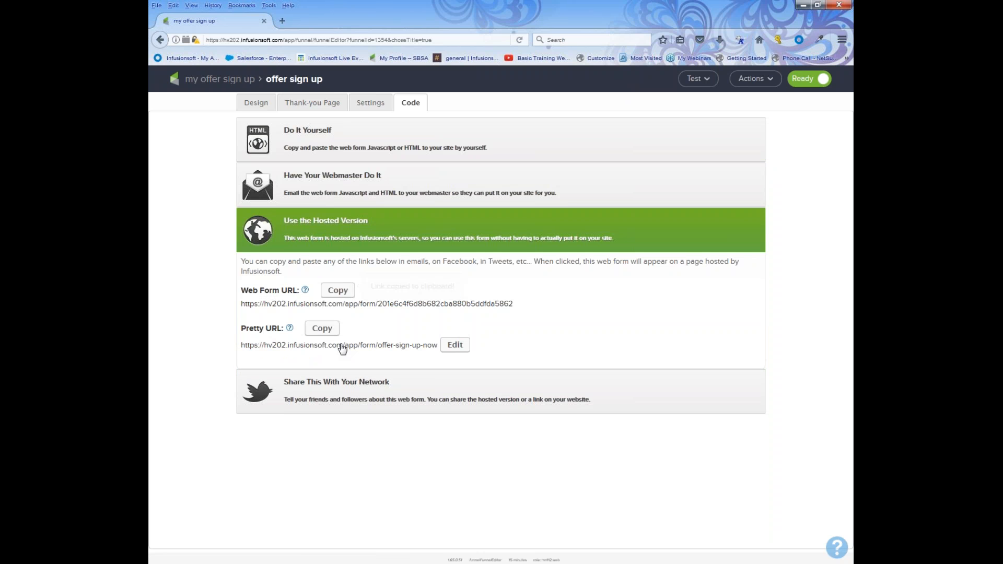
left_click(369, 347)
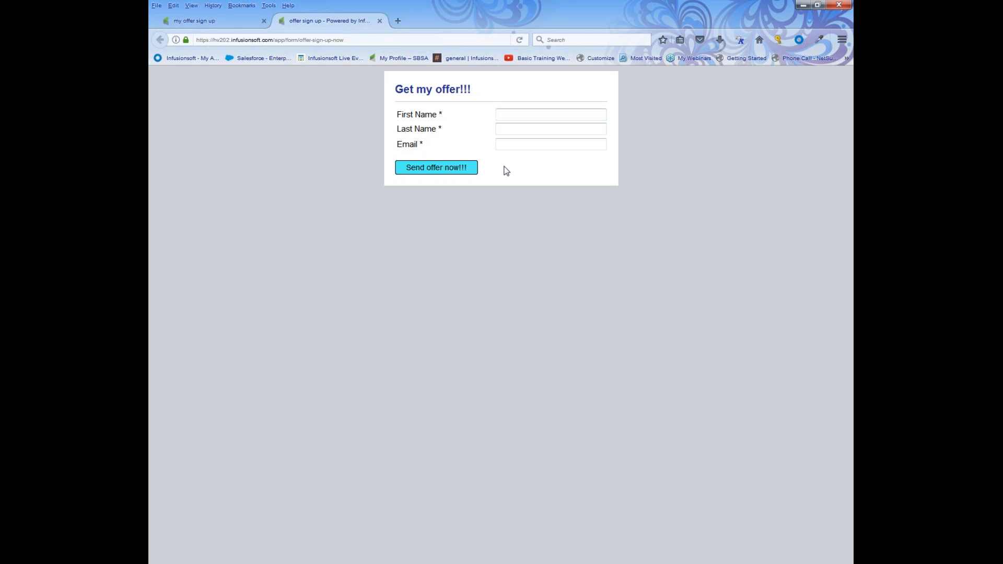
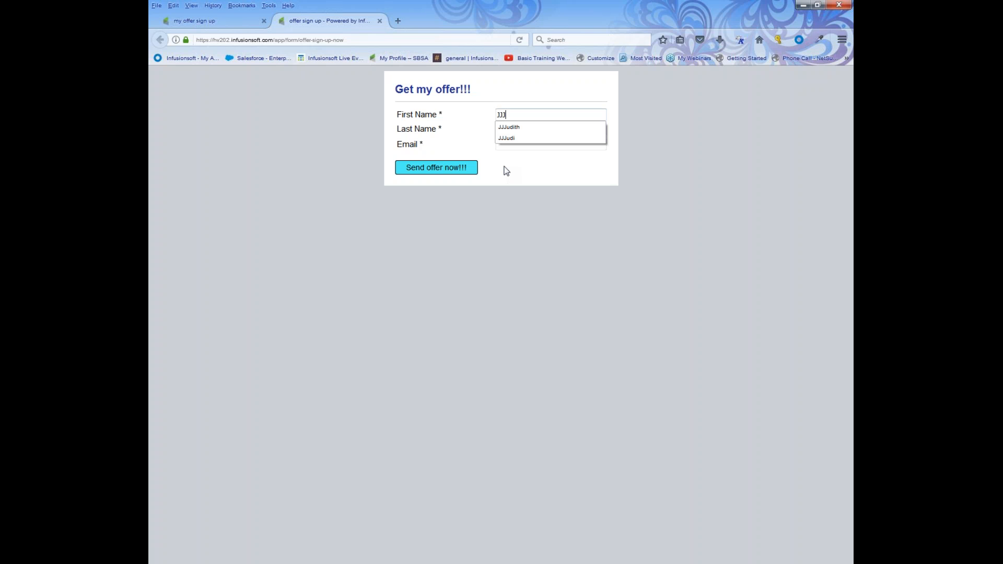
Submit the hosted form with a test contact's first name, last name and saved e-mail address.
key("Escape")
left_click(511, 132)
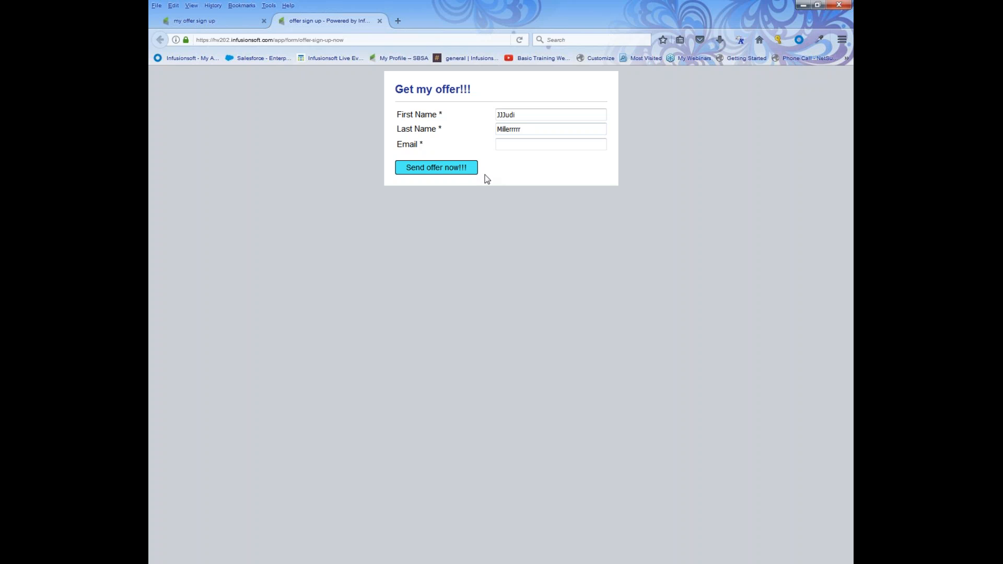
left_click(503, 142)
type("hey")
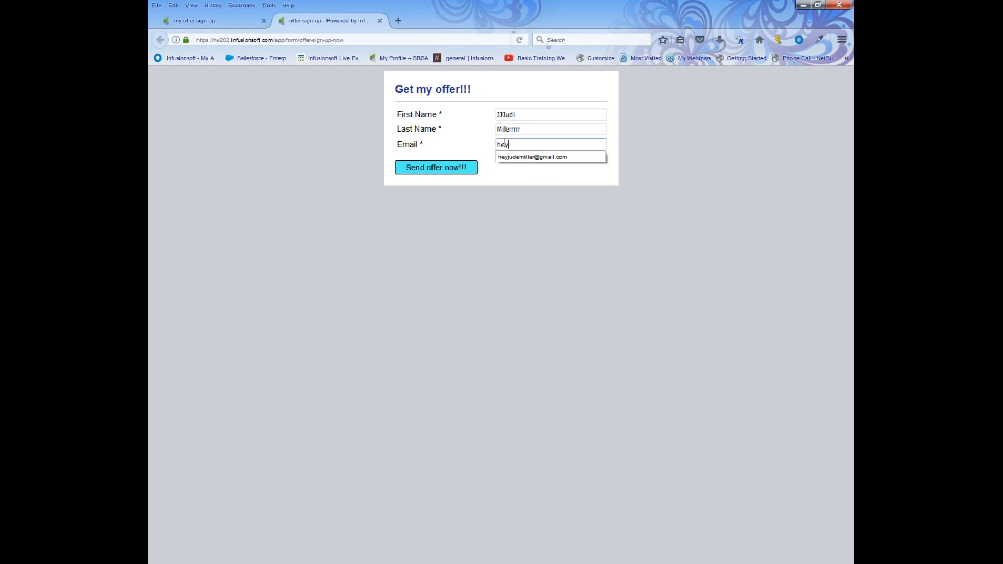
left_click(508, 159)
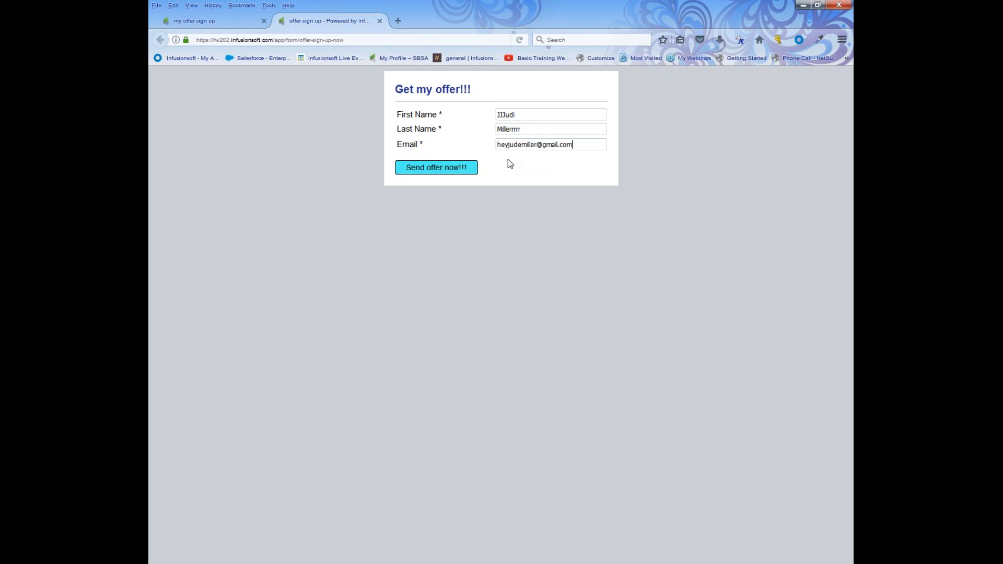
left_click(429, 167)
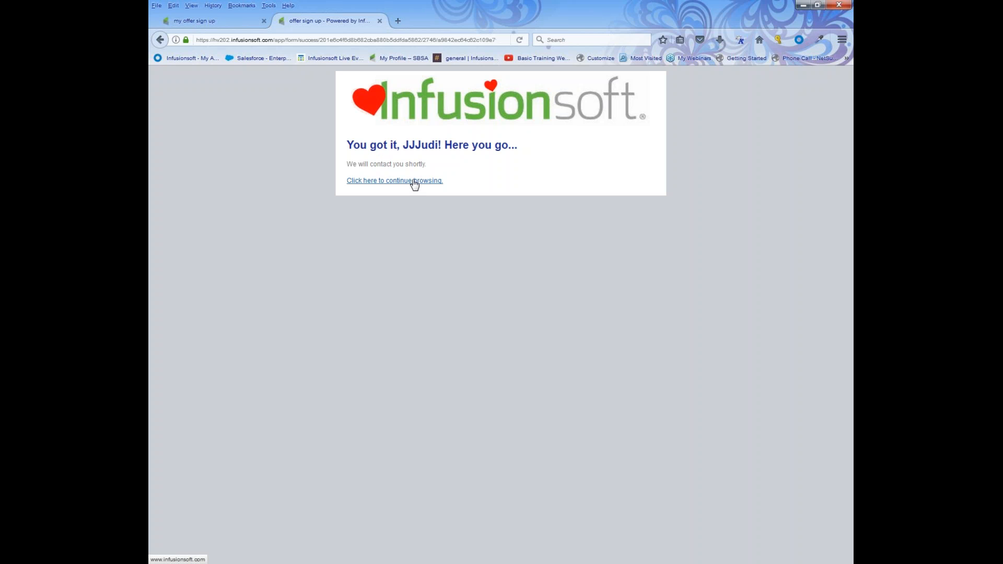
Return to the Campaigns list and search Find a contact for the test sign-up by name.
left_click(228, 20)
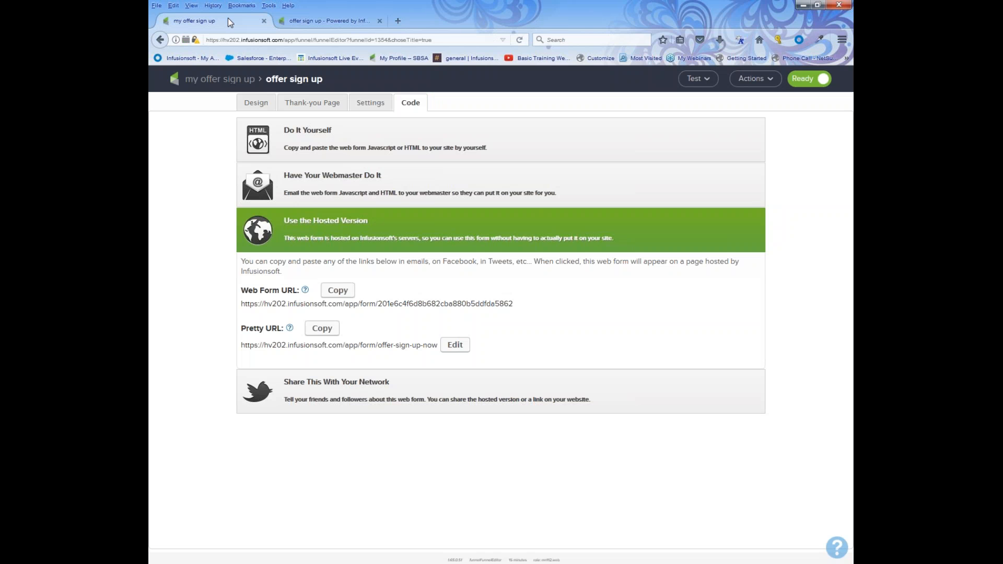
left_click(234, 82)
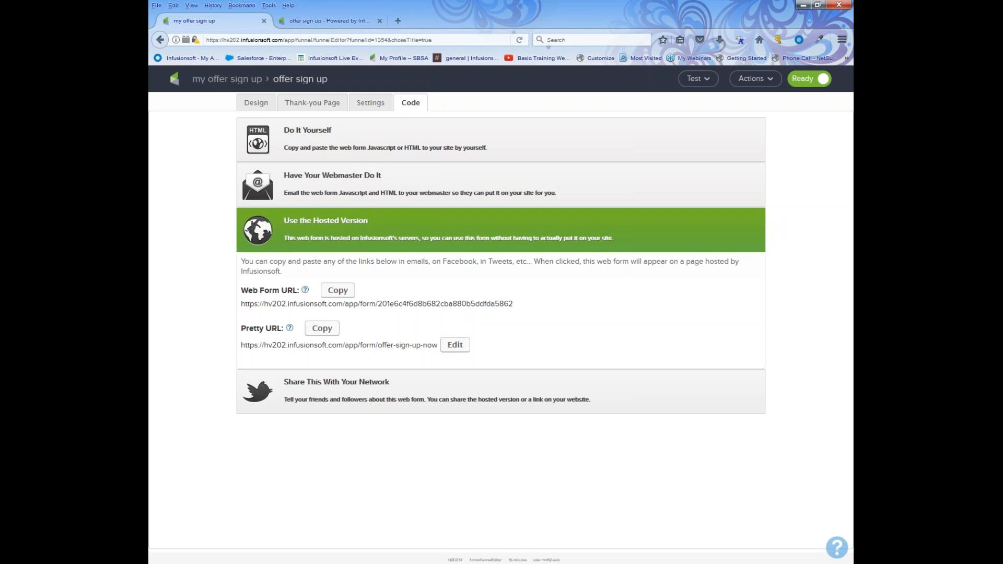
left_click(215, 80)
mouse_move(255, 80)
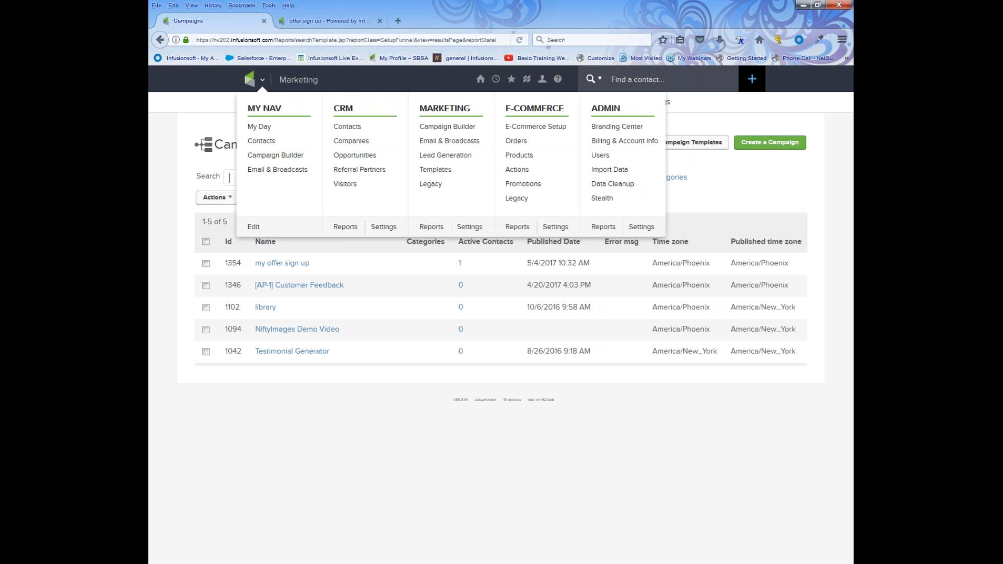
type("jjj")
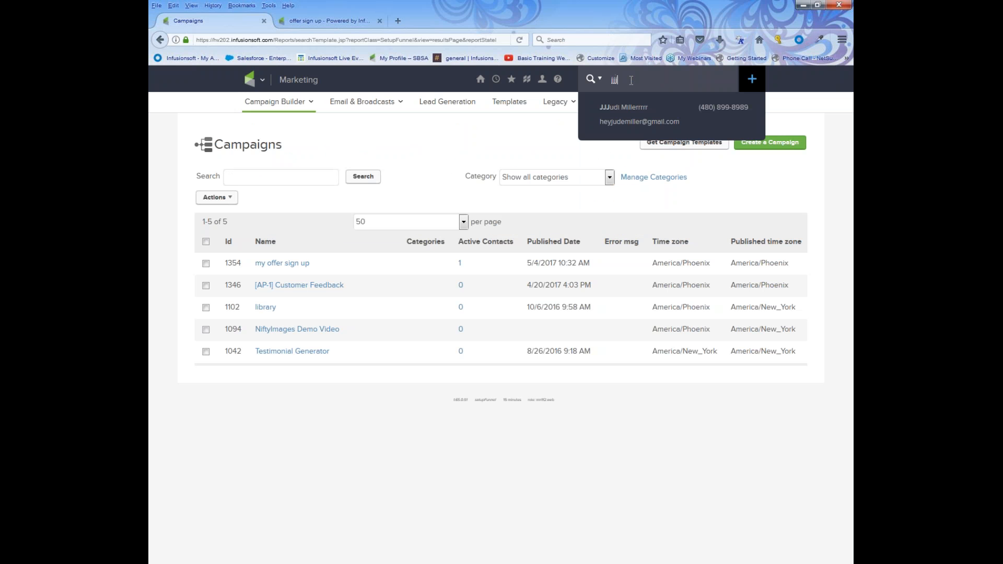
left_click(635, 115)
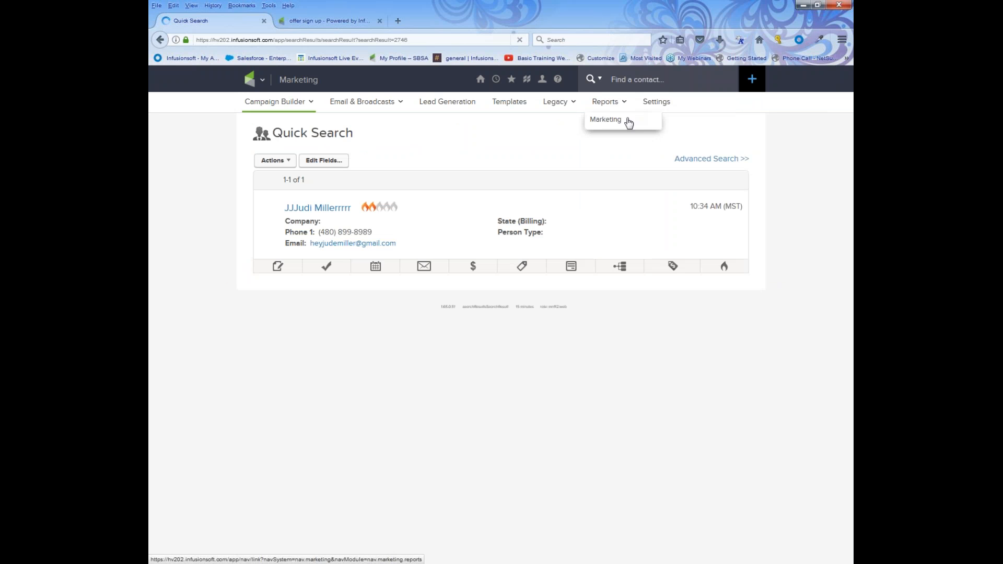
Open the test contact's full record, point out the first and last name, and scroll down.
left_click(333, 210)
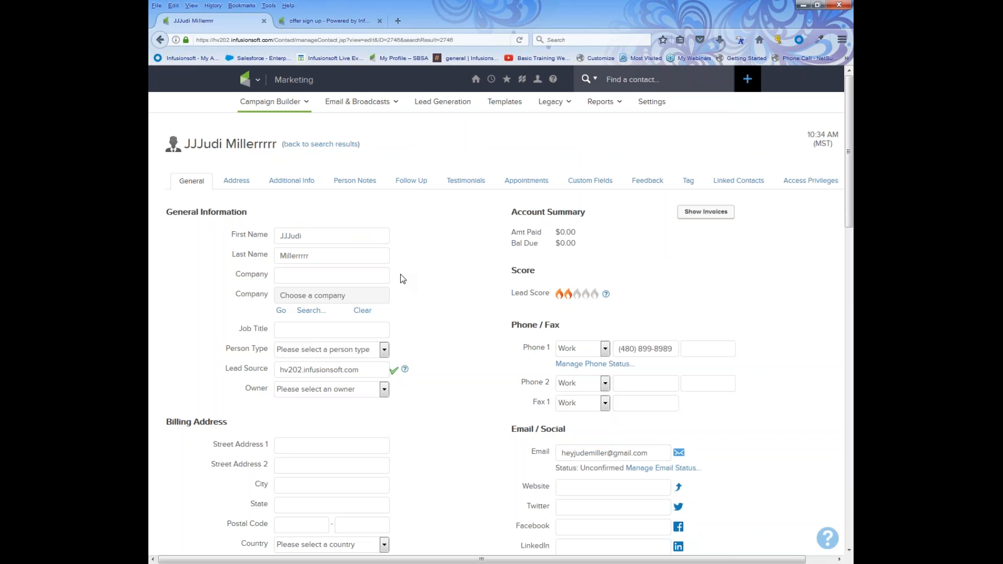
double_click(287, 235)
double_click(327, 256)
scroll(453, 289, "down", 5)
scroll(456, 290, "down", 2)
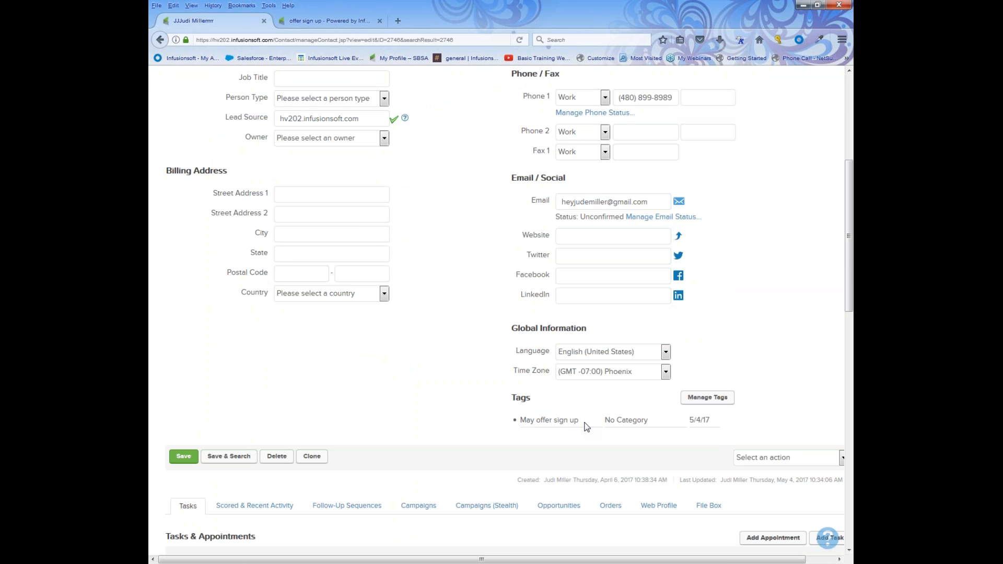
scroll(564, 417, "down", 4)
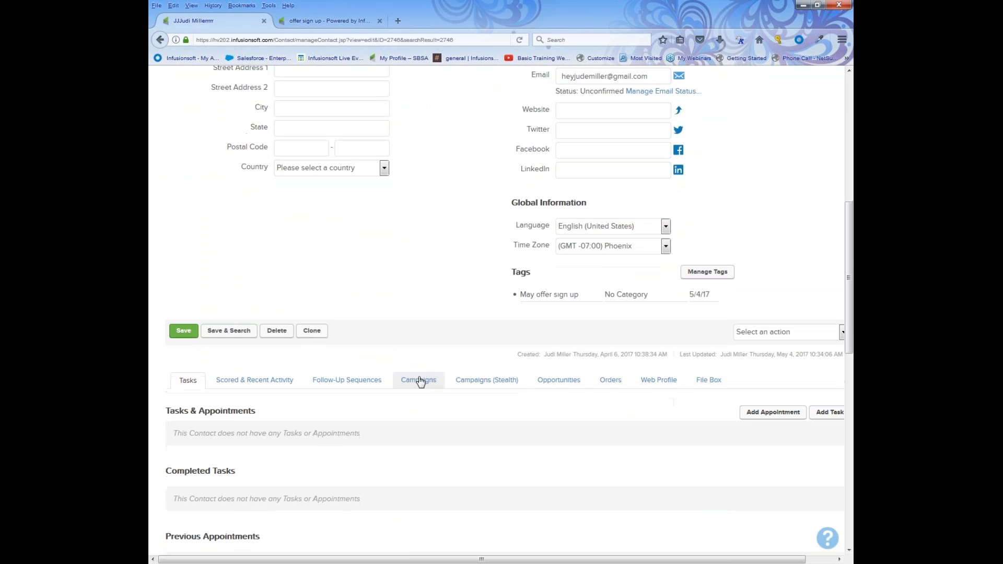
Review the contact's campaign activity: form submission and sent welcome email in 'offer welcome and more'.
left_click(418, 381)
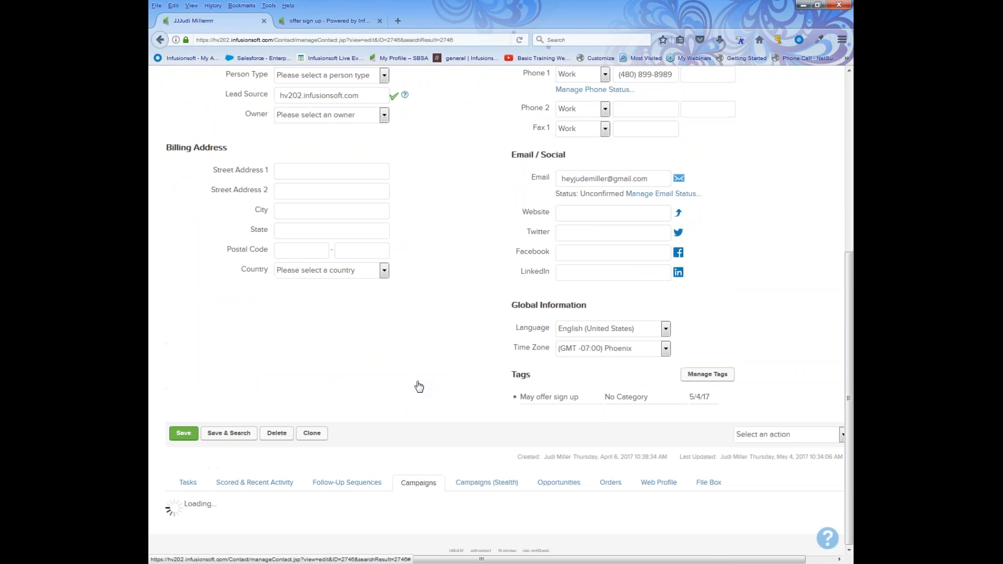
scroll(403, 376, "down", 8)
scroll(403, 376, "down", 5)
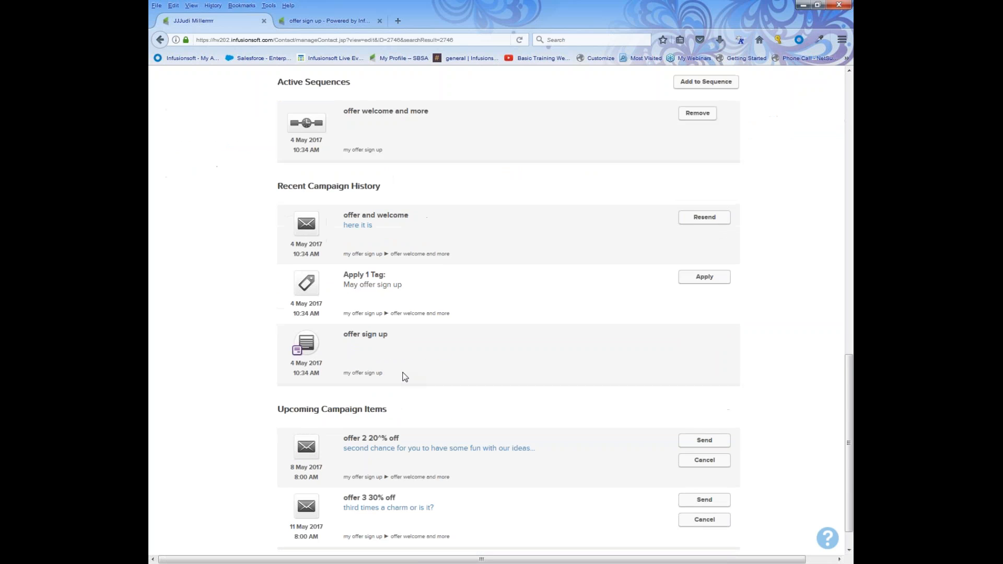
left_click_drag(346, 304, 389, 322)
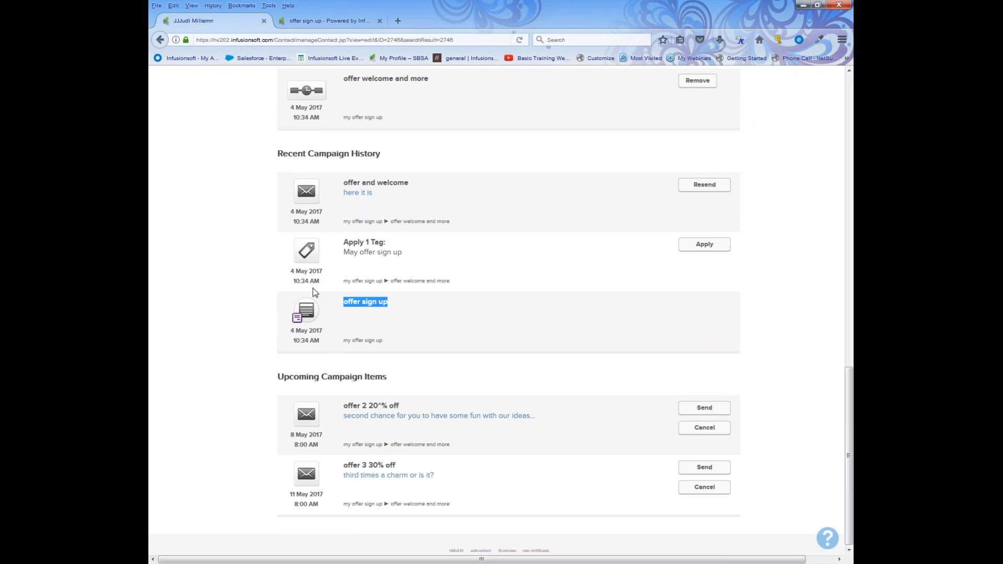
scroll(315, 293, "up", 2)
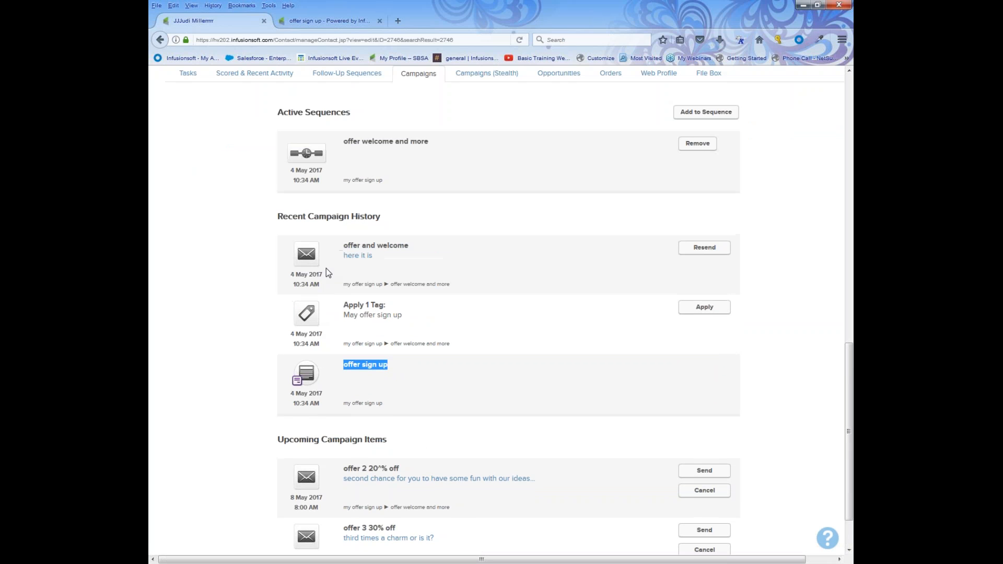
left_click_drag(326, 268, 382, 267)
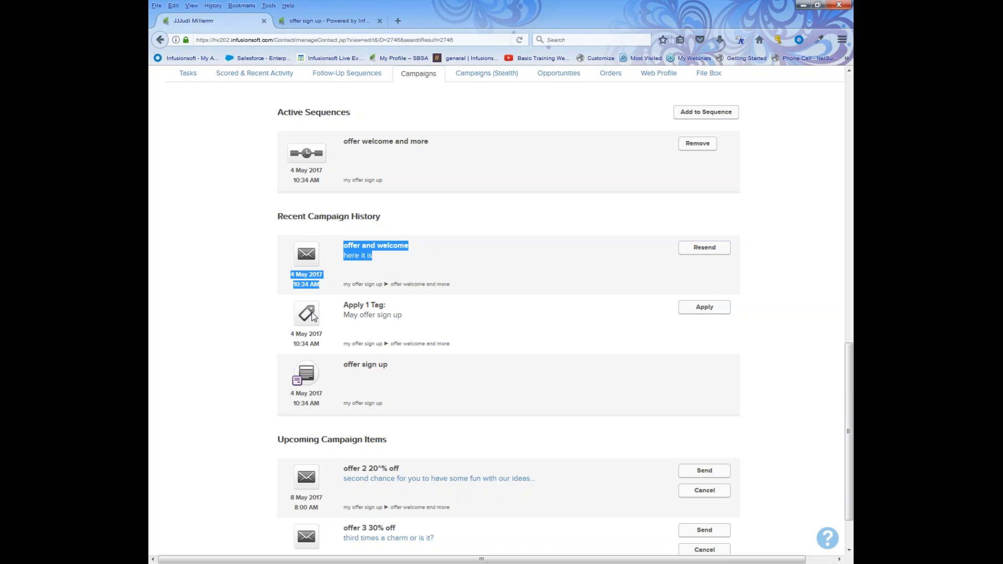
Scroll back up and go to CRM > Contacts.
scroll(345, 272, "up", 15)
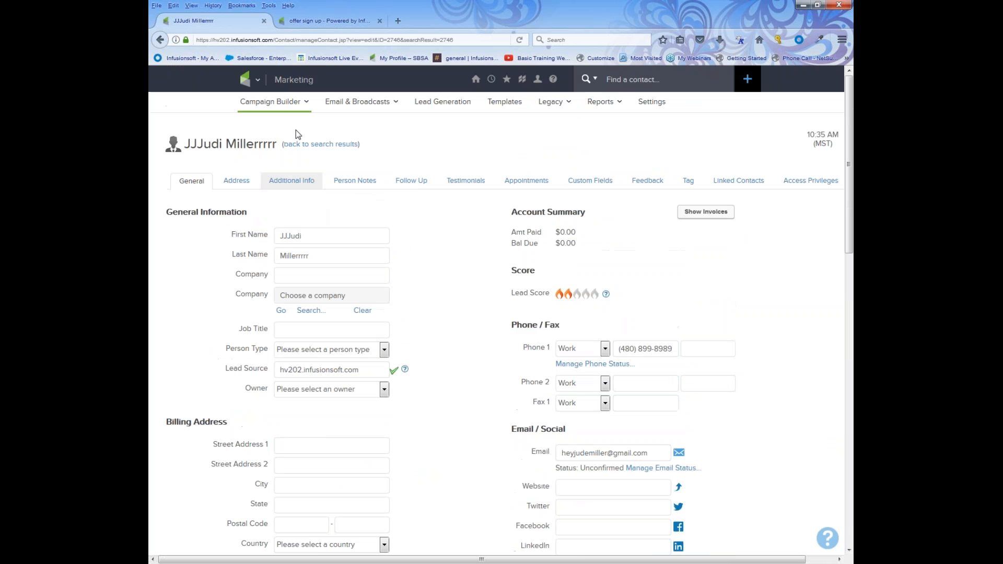
left_click(258, 79)
left_click(343, 127)
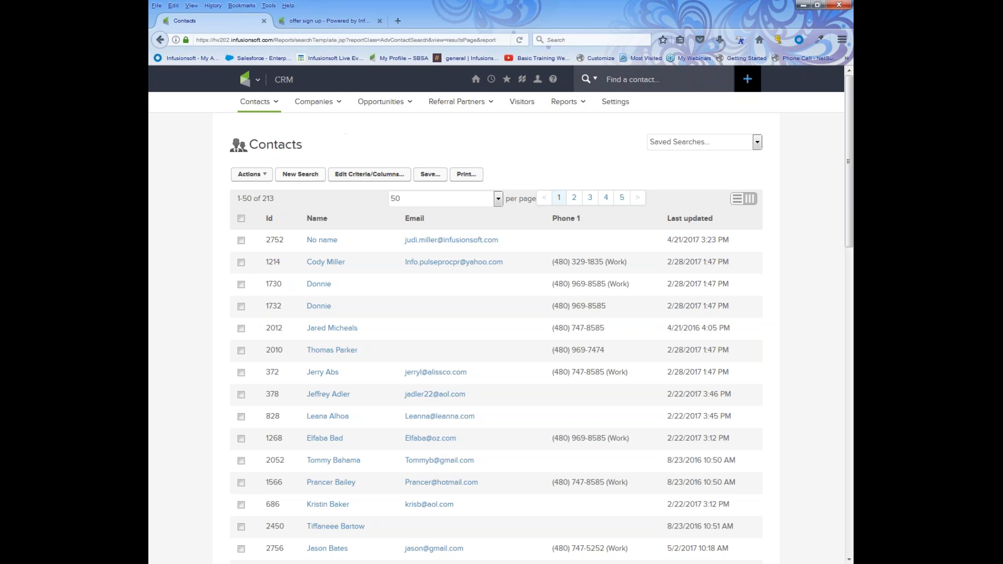
Search contacts by the 'May offer sign up' tag, then go to Marketing > Campaign Builder.
left_click(308, 177)
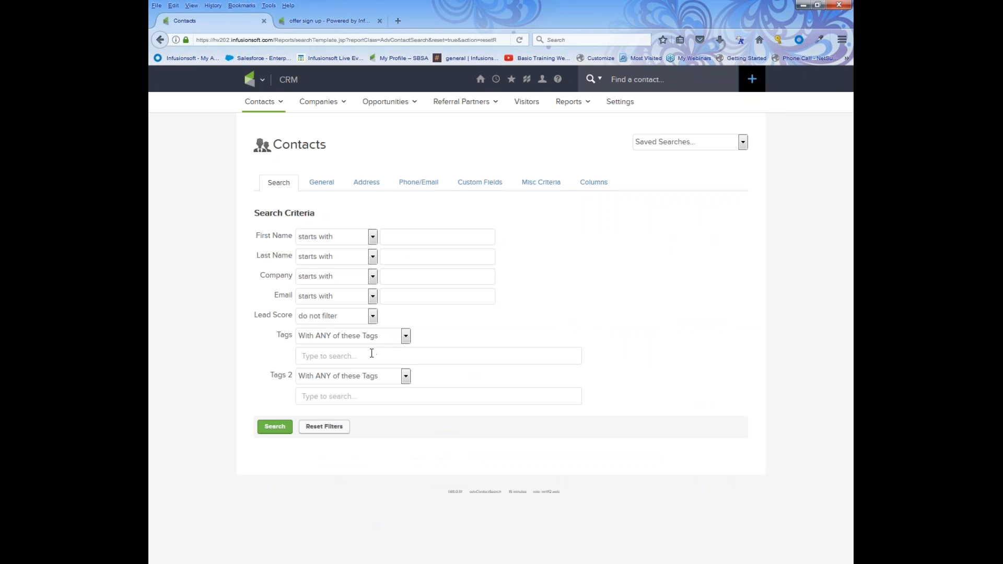
left_click(370, 354)
type("ma")
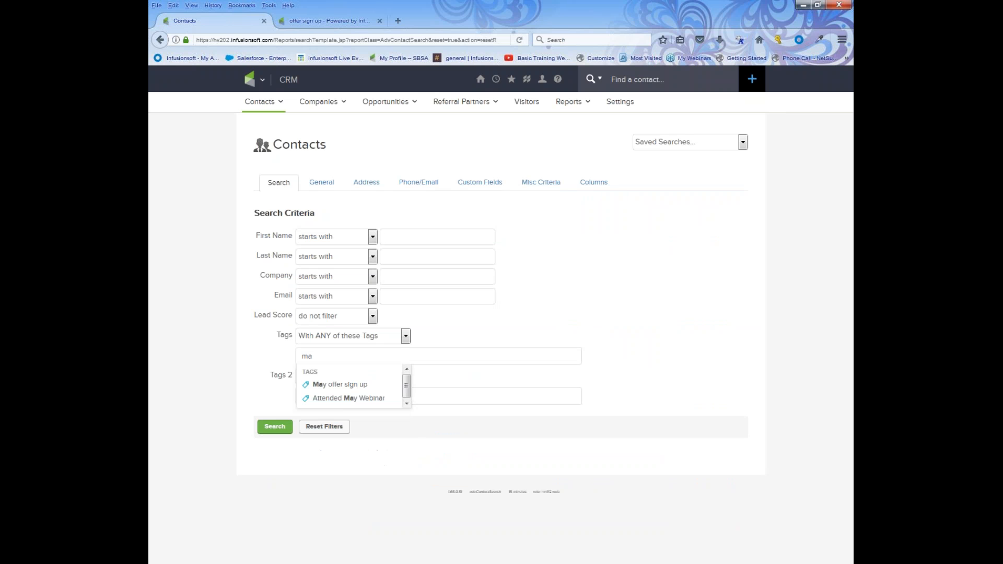
left_click(350, 386)
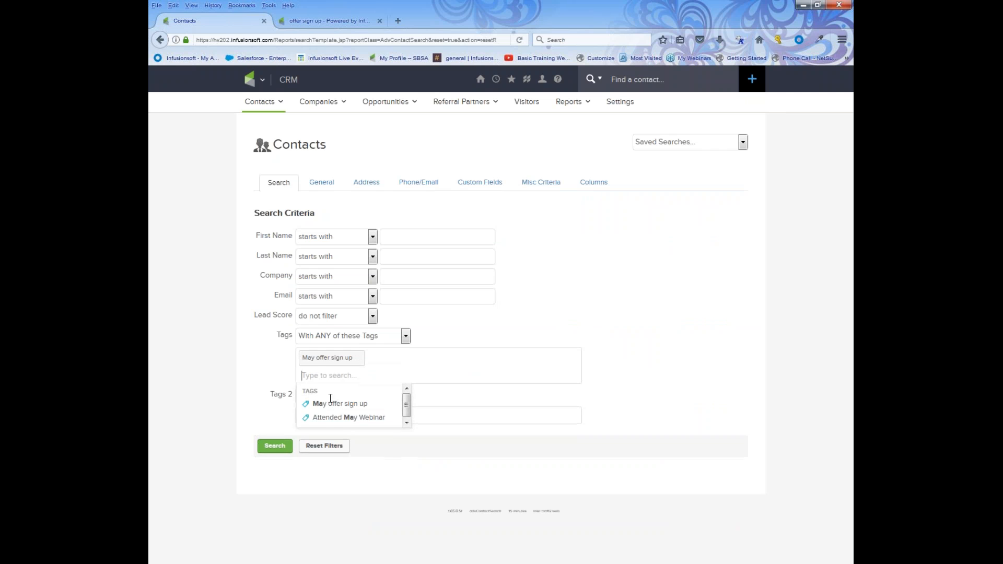
left_click(287, 443)
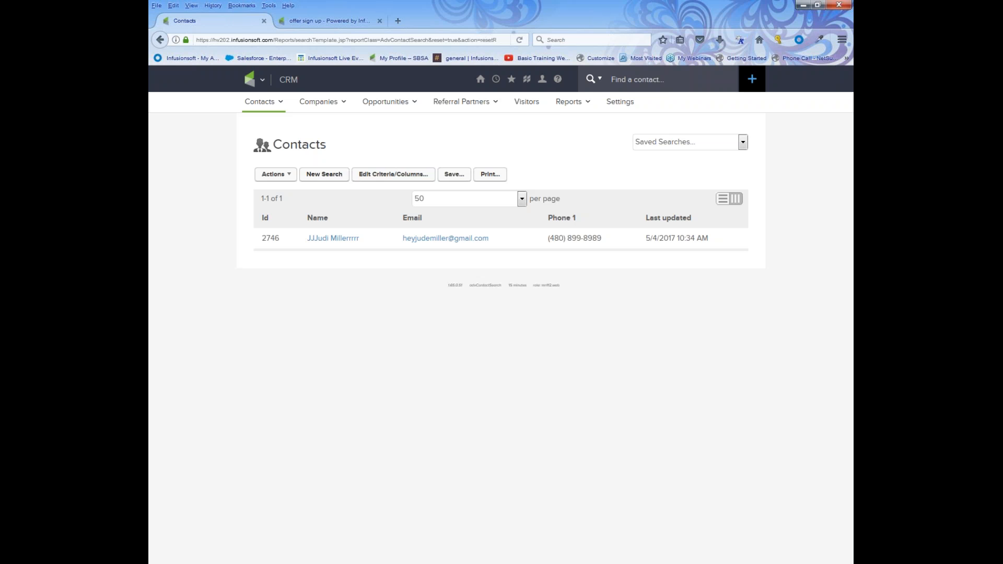
left_click(262, 79)
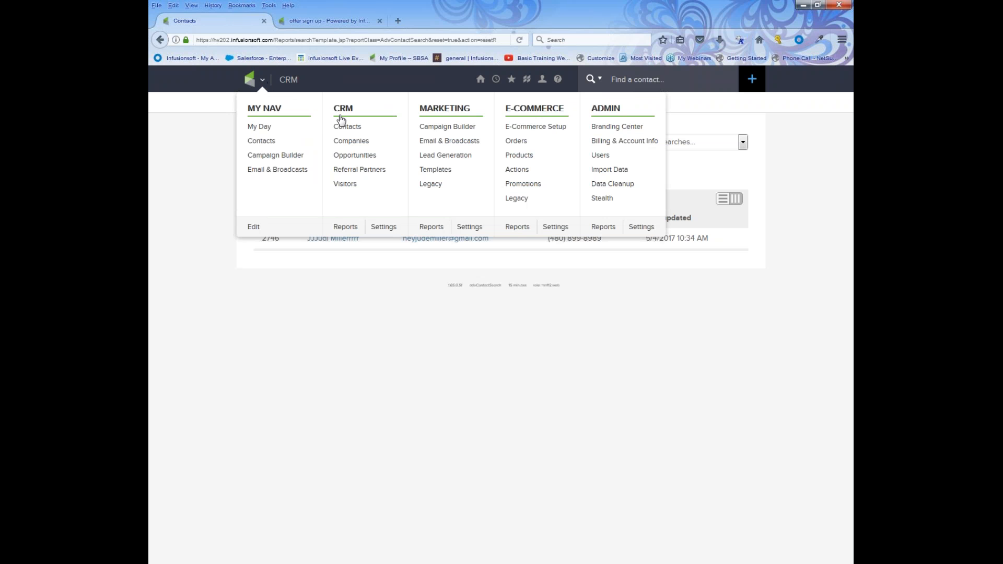
left_click(429, 129)
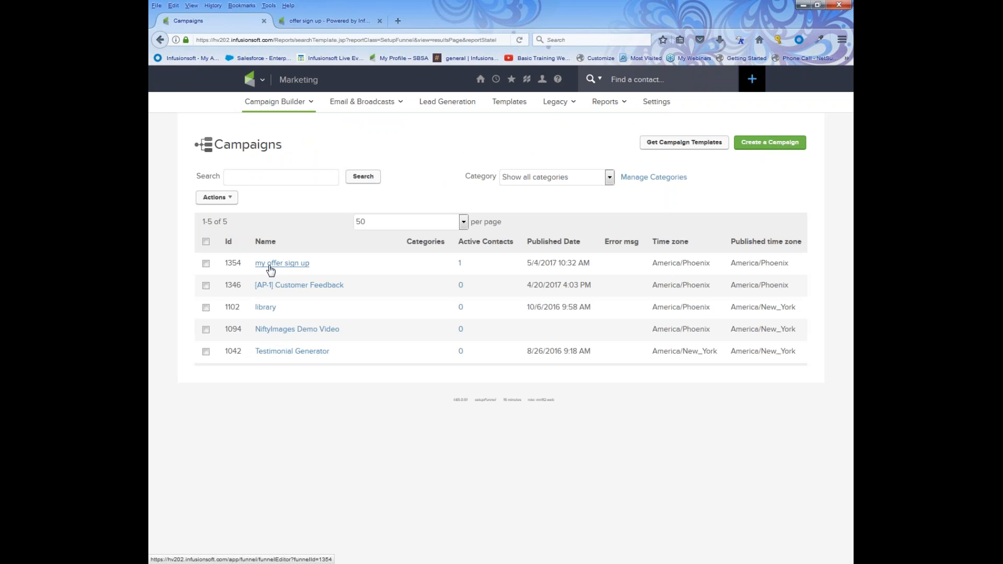
Open 'my offer sign up', review the 'offer welcome and more' sequence, and return to the canvas at 120% zoom.
left_click(271, 263)
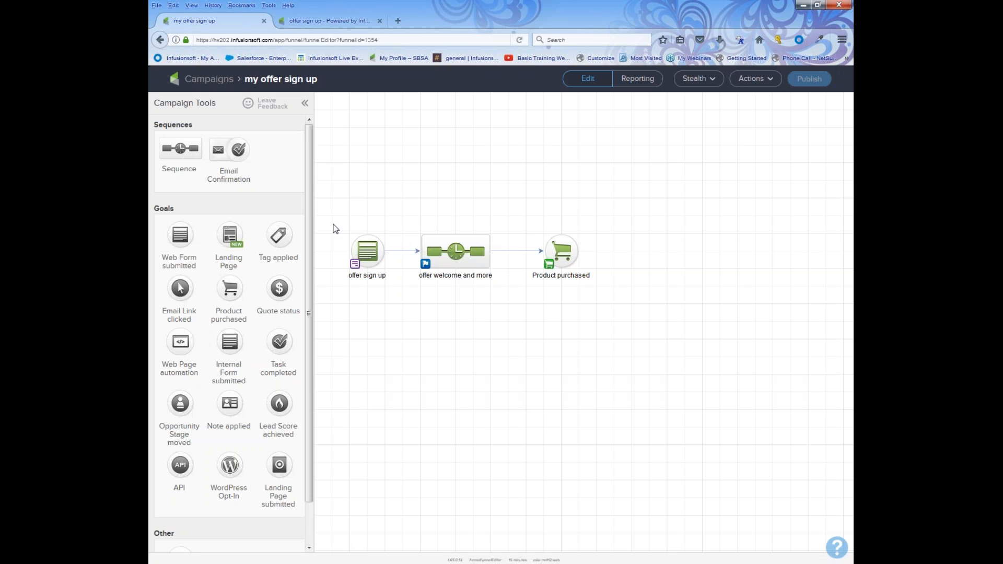
left_click_drag(333, 223, 391, 280)
double_click(455, 251)
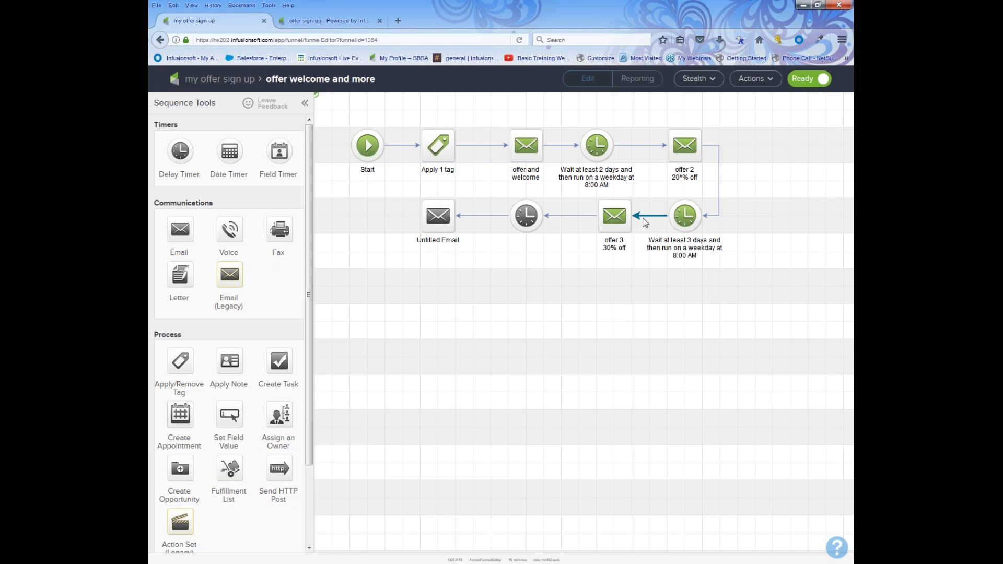
left_click(228, 80)
key("ctrl+plus")
key("ctrl+plus")
left_click_drag(447, 214, 591, 358)
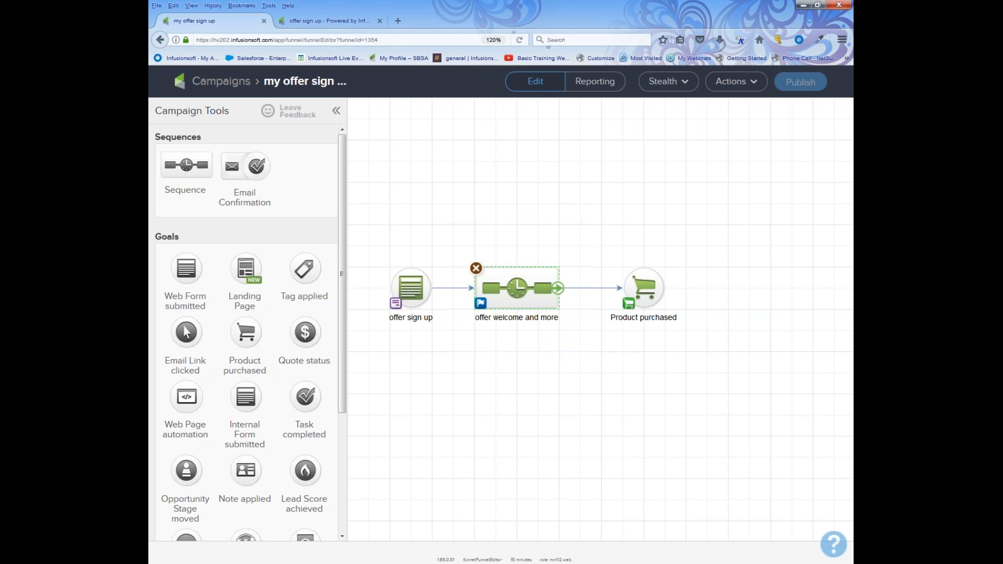
In the 'offer welcome and more' Sequence Settings, choose 'Stops immediately' and save.
left_click(480, 303)
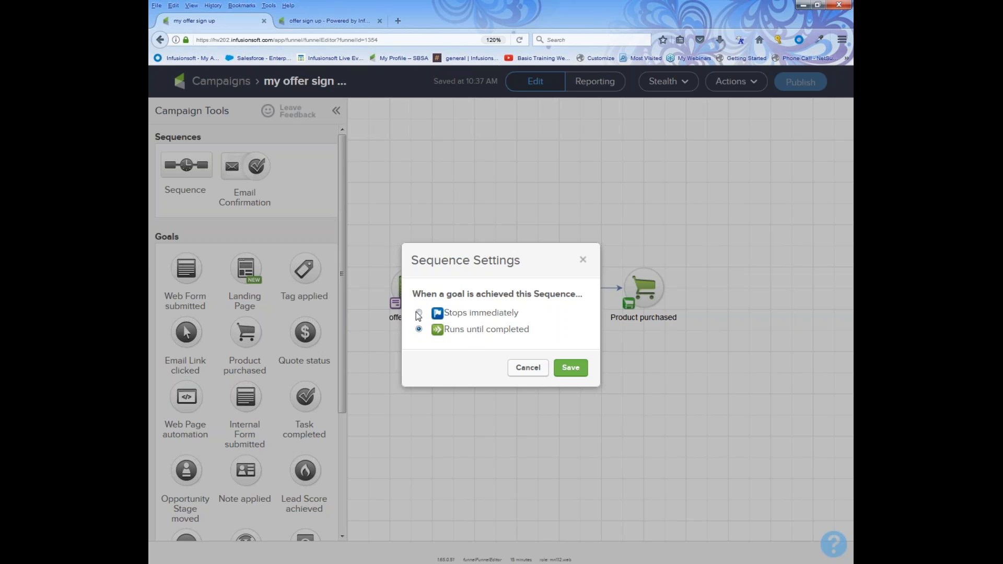
left_click(448, 316)
left_click(577, 369)
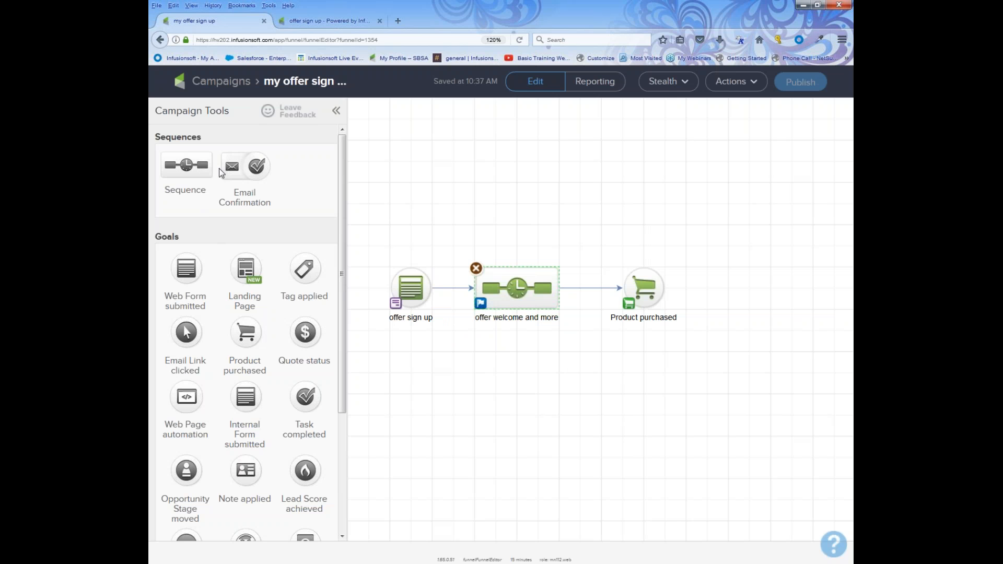
Add a sequence connected after Product purchased and name it 'new customer'.
left_click_drag(194, 162, 753, 298)
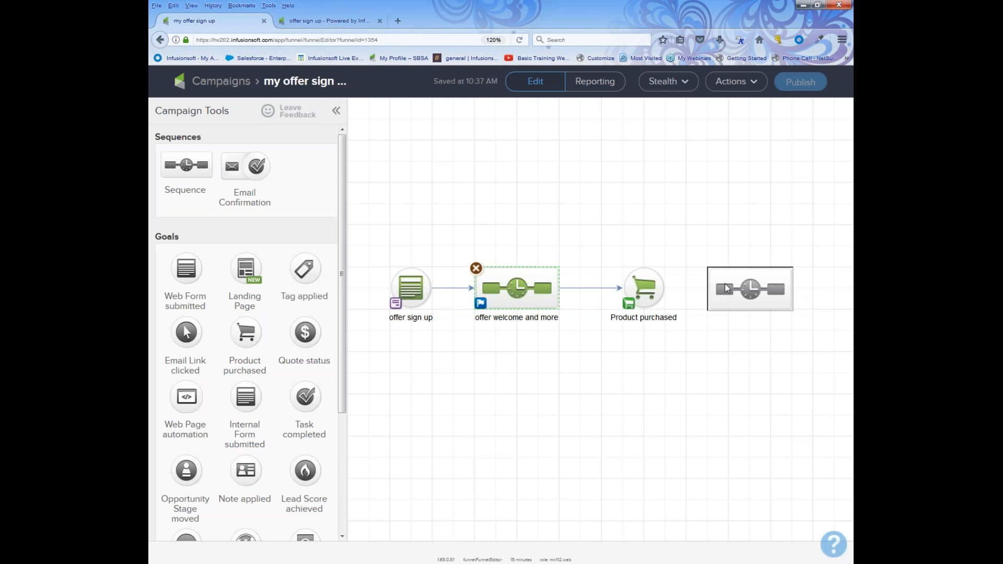
key("ctrl+minus")
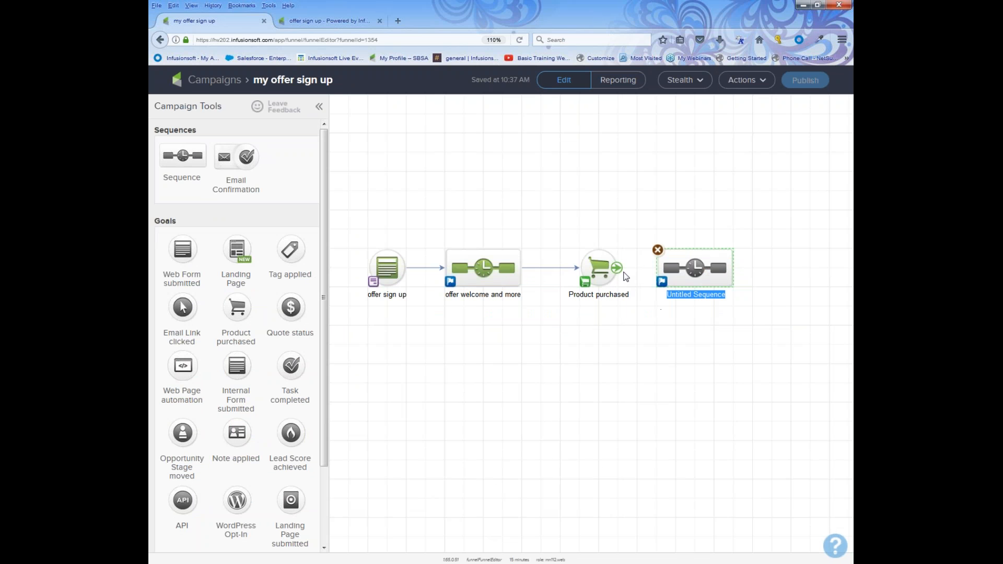
left_click_drag(618, 269, 656, 277)
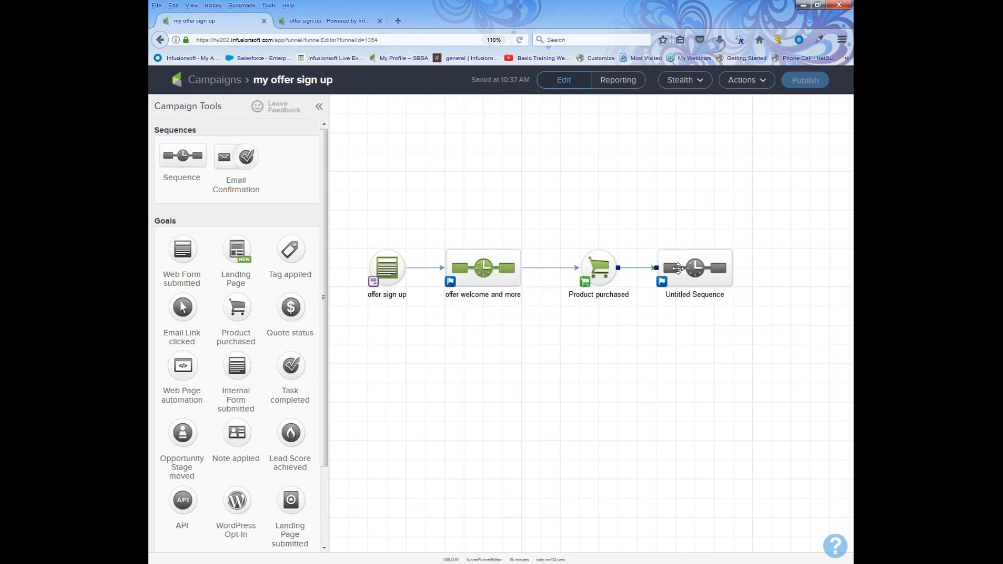
left_click(687, 296)
type("new cus")
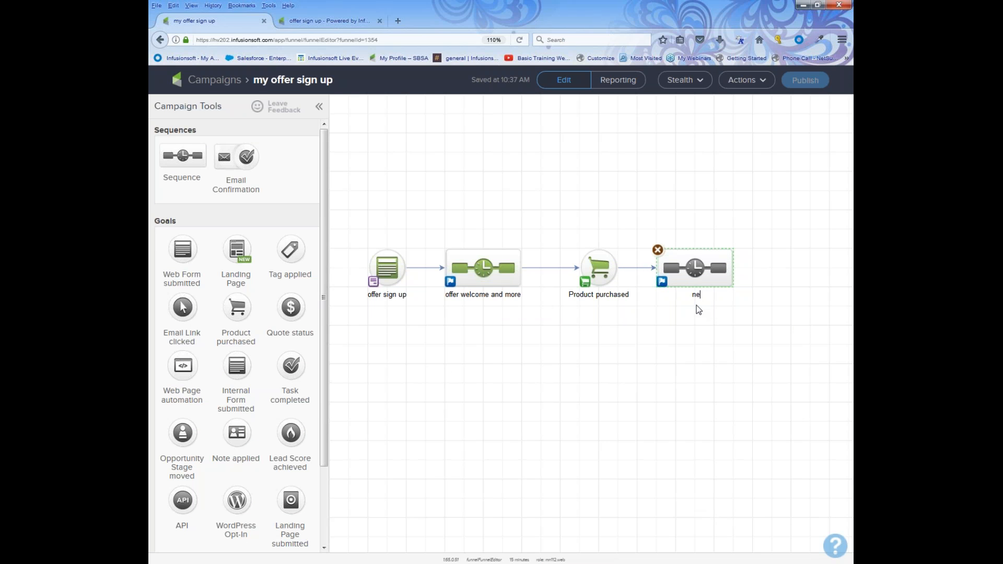
type("tomer")
Inside 'new customer', add an Apply Tag step using the Customer Tags -> Customer tag.
double_click(690, 263)
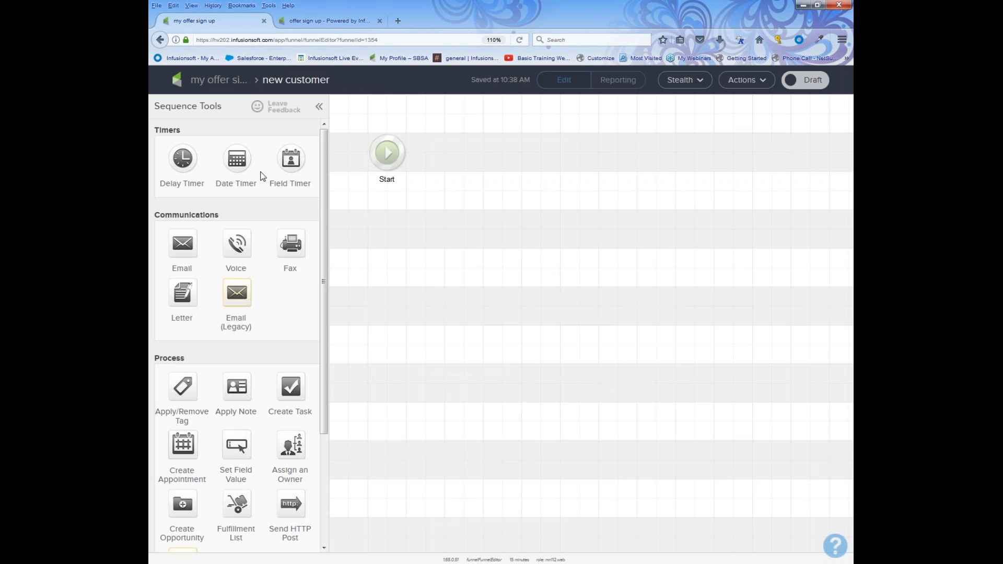
left_click_drag(194, 392, 482, 152)
double_click(482, 152)
left_click(529, 322)
type("cu")
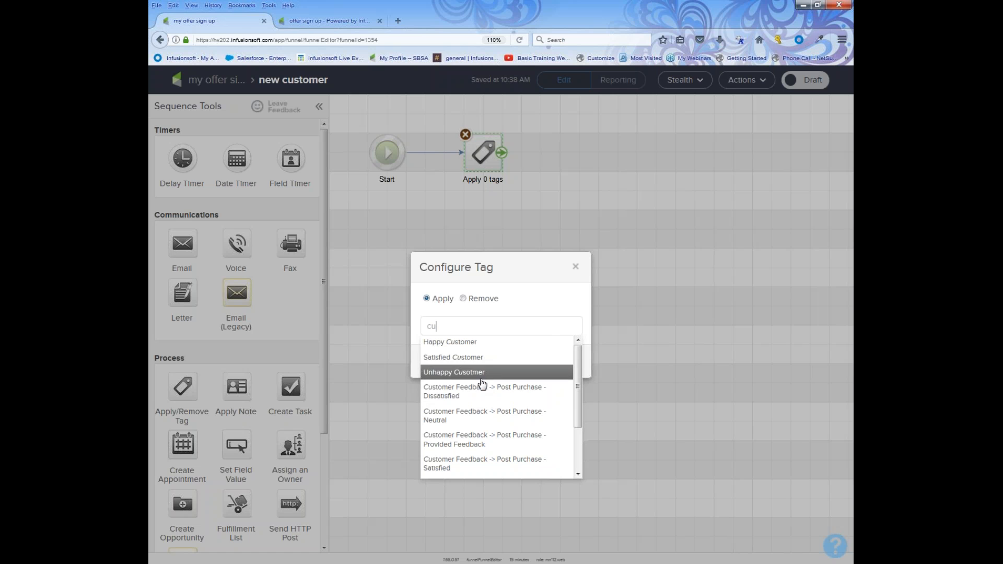
type("stom")
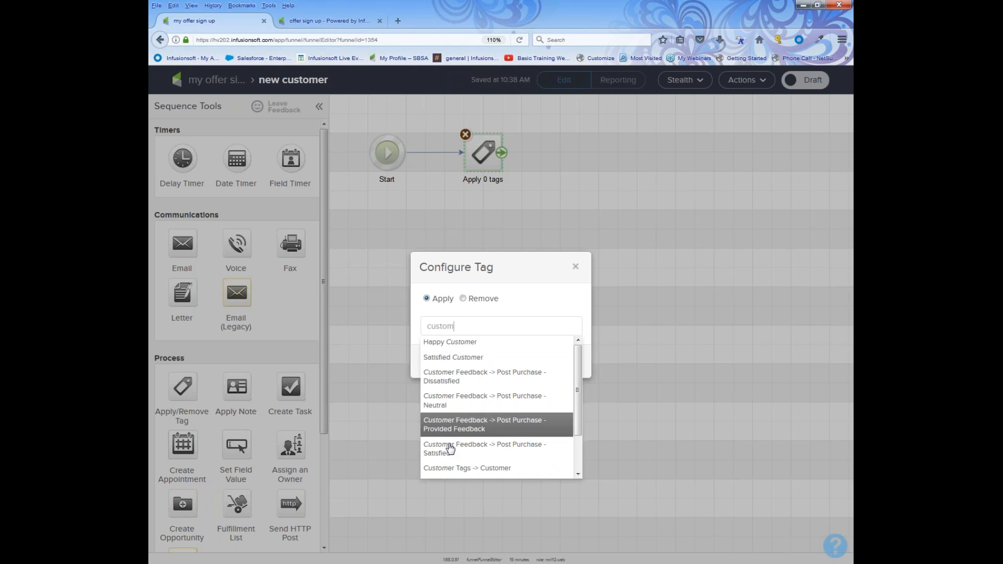
left_click(461, 469)
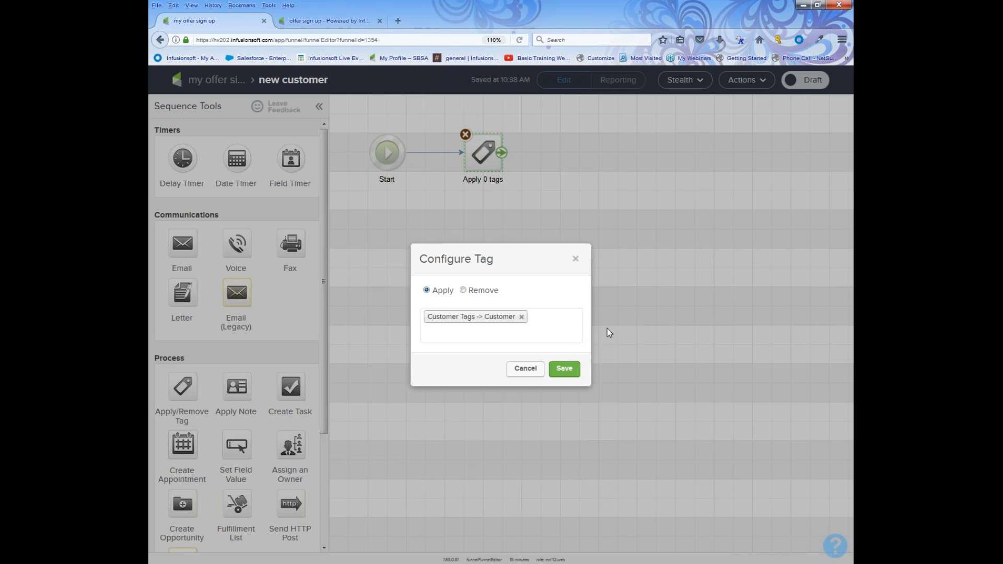
left_click(566, 367)
Add an email named 'welcome' after the tag step and return to the campaign canvas.
left_click_drag(237, 293, 550, 152)
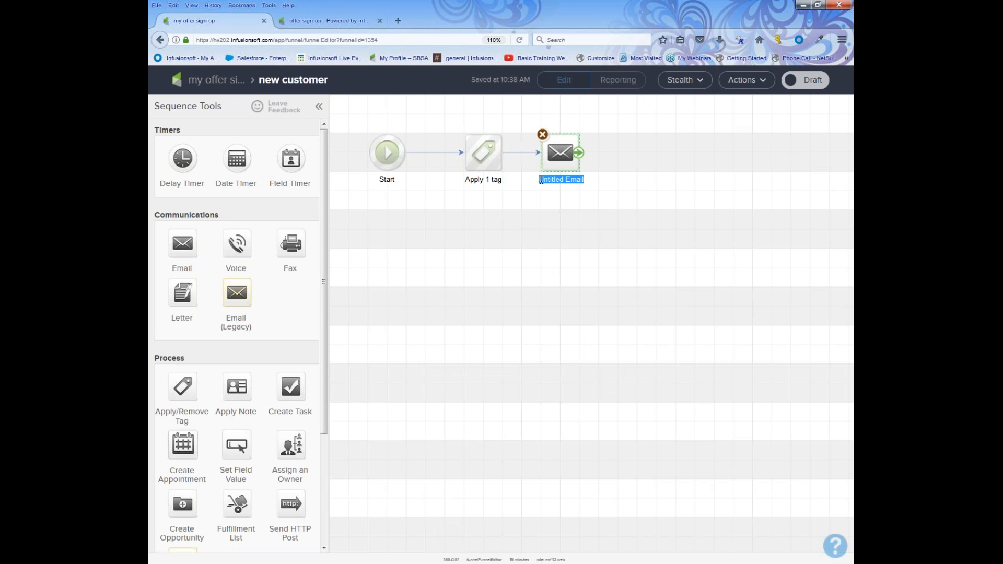
type("welcome")
left_click(217, 79)
left_click_drag(349, 233, 538, 313)
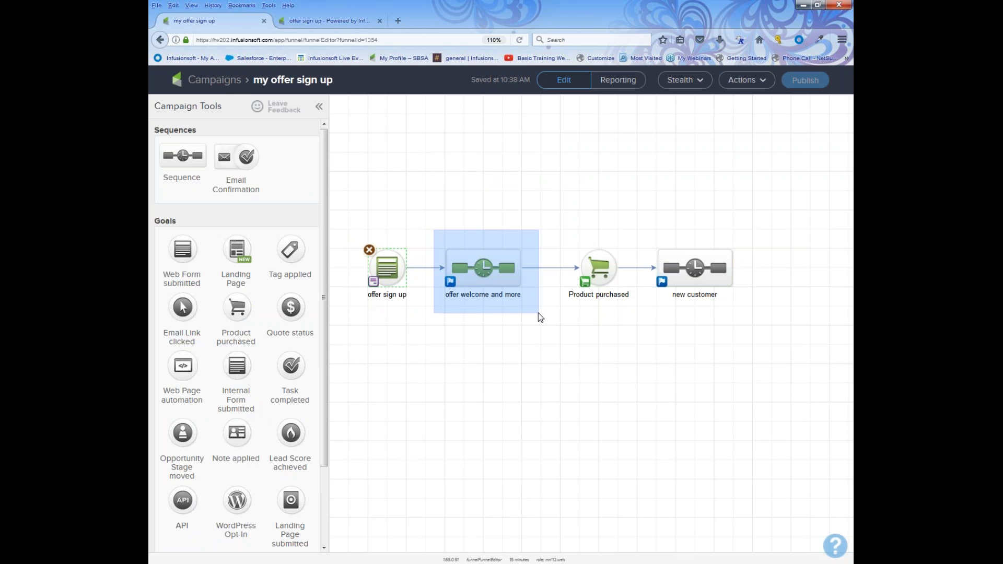
Add a Product purchased goal named 'product 1' fed from the offer welcome and more sequence.
left_click_drag(539, 224, 629, 319)
left_click_drag(649, 219, 758, 314)
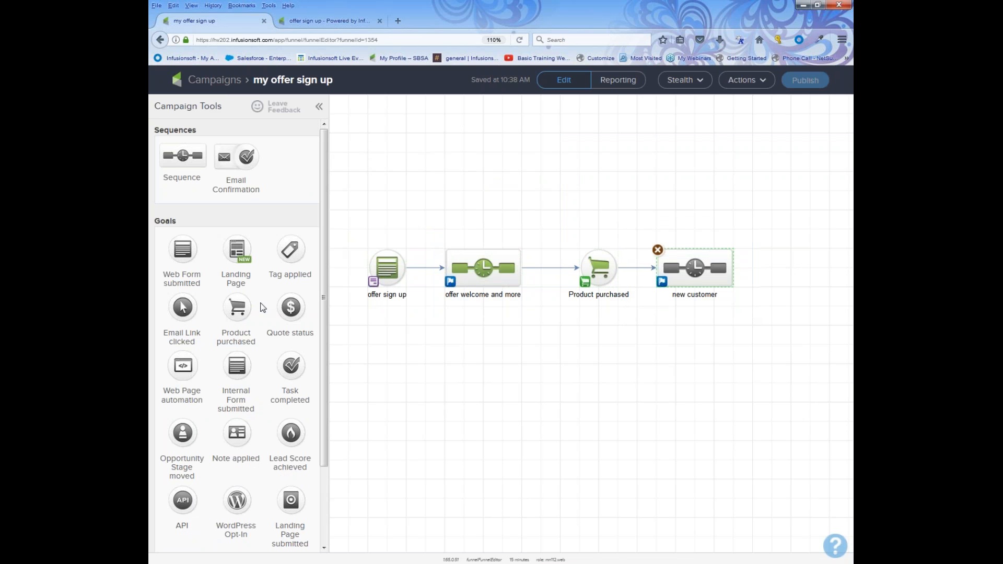
left_click_drag(244, 301, 586, 205)
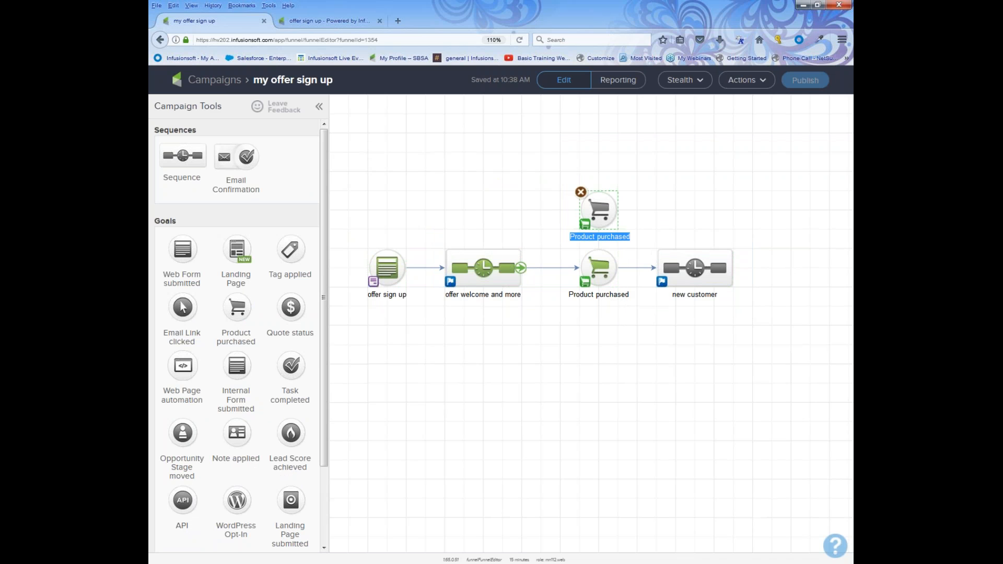
left_click_drag(525, 276, 586, 233)
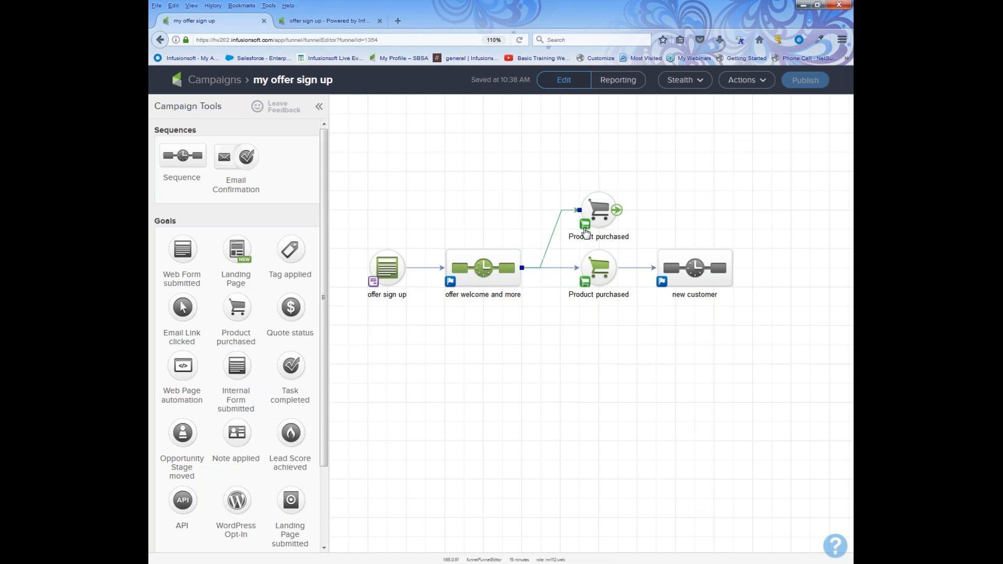
left_click(587, 233)
left_click(592, 238)
type("product 1")
Connect 'product 1' to a new Untitled Sequence and line up new customer beneath it.
left_click_drag(183, 155, 686, 207)
mouse_move(619, 213)
left_click_drag(619, 213, 700, 210)
mouse_move(729, 268)
left_click_drag(700, 268, 720, 268)
Realign the offer welcome and more sequence and both purchase goals on the canvas.
left_click(647, 387)
left_click_drag(446, 296, 528, 314)
left_click_drag(552, 177, 638, 342)
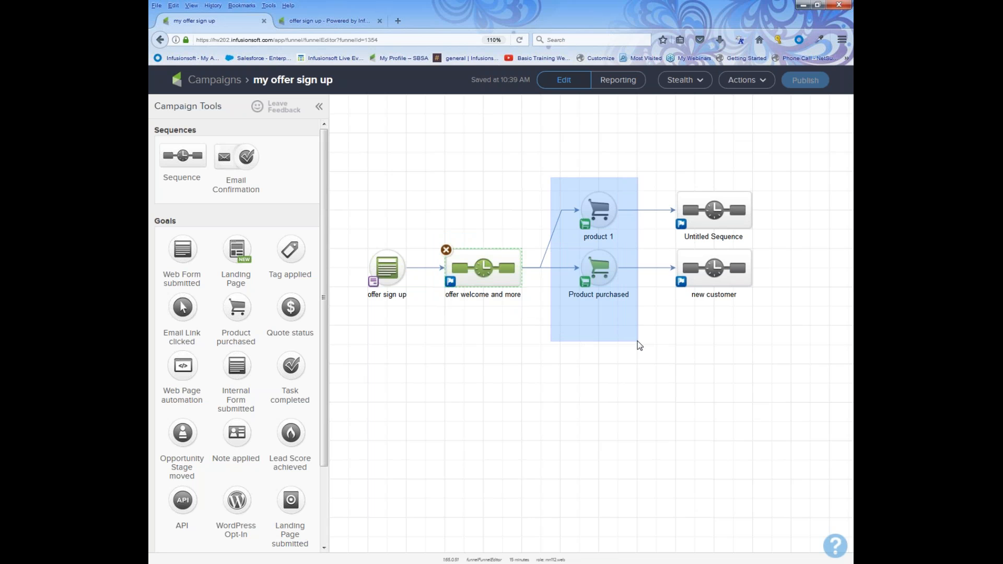
left_click_drag(638, 340, 637, 340)
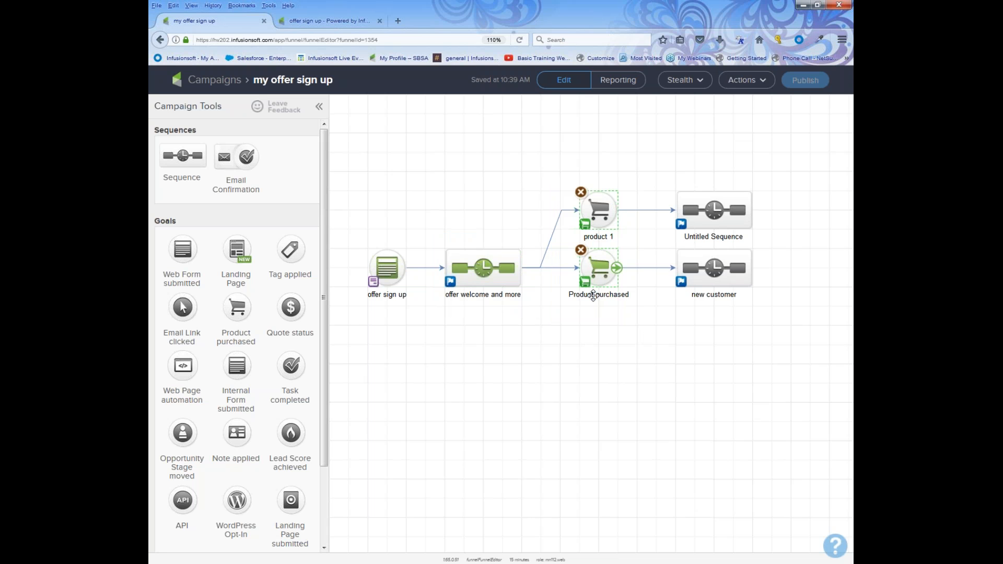
left_click_drag(550, 138, 627, 344)
left_click(550, 356)
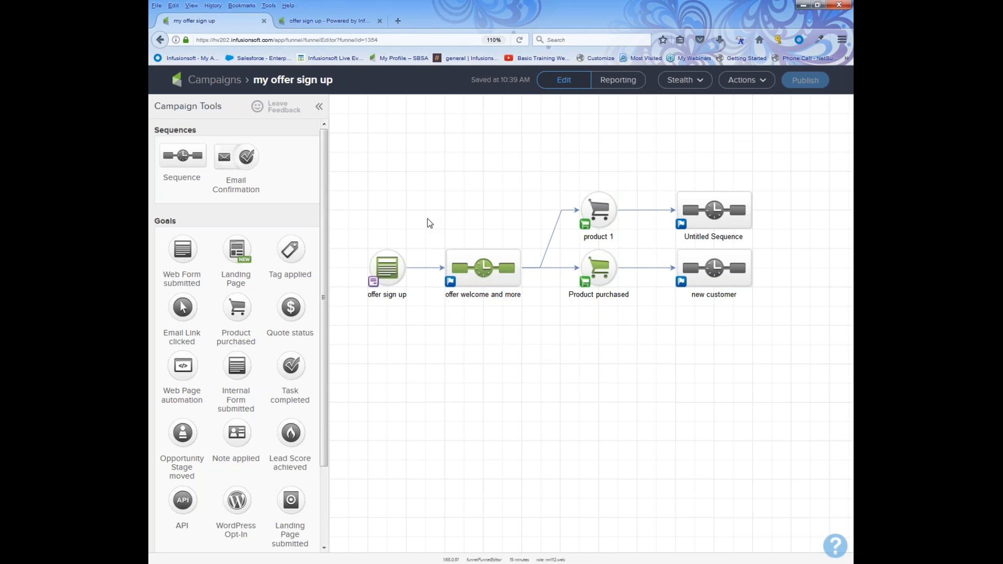
left_click_drag(428, 218, 533, 332)
Leave the campaign and go to the CRM Contacts list.
left_click(227, 86)
mouse_move(241, 83)
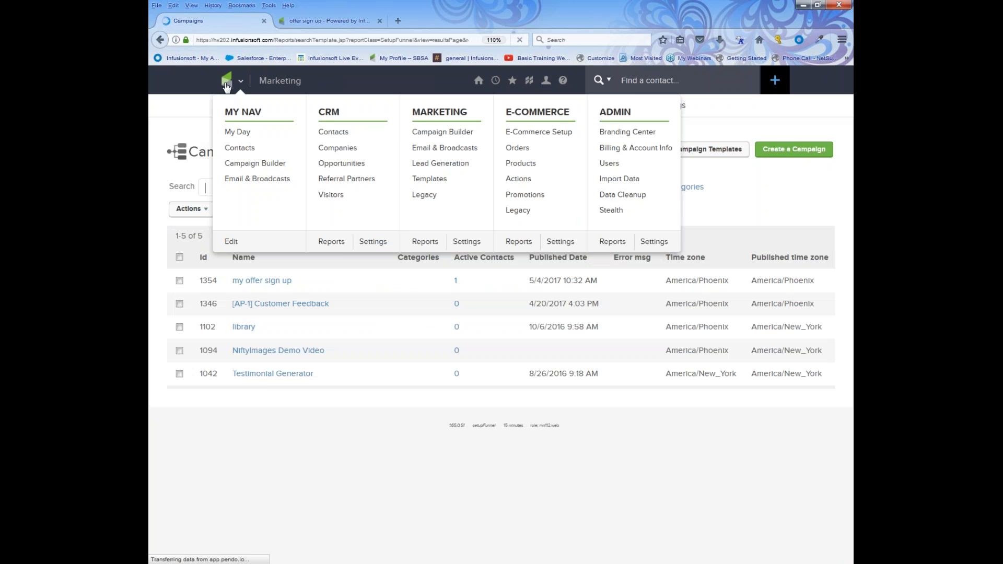
left_click(337, 135)
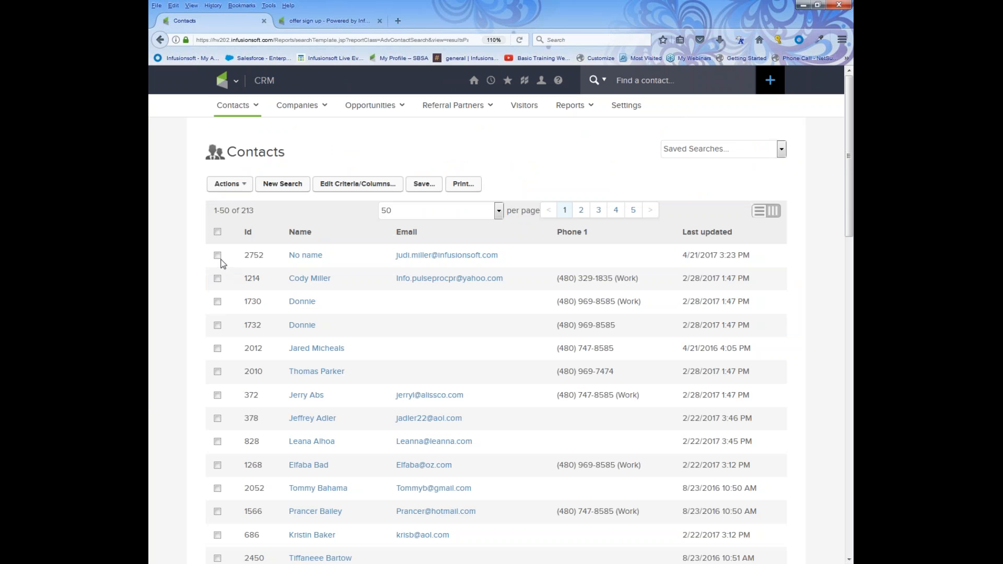
Tick five contact rows and bring up the Actions menu for them.
left_click(217, 232)
left_click(218, 233)
left_click(217, 279)
left_click(218, 326)
left_click(218, 327)
left_click(218, 396)
left_click(218, 442)
left_click(217, 465)
left_click(217, 489)
left_click(242, 186)
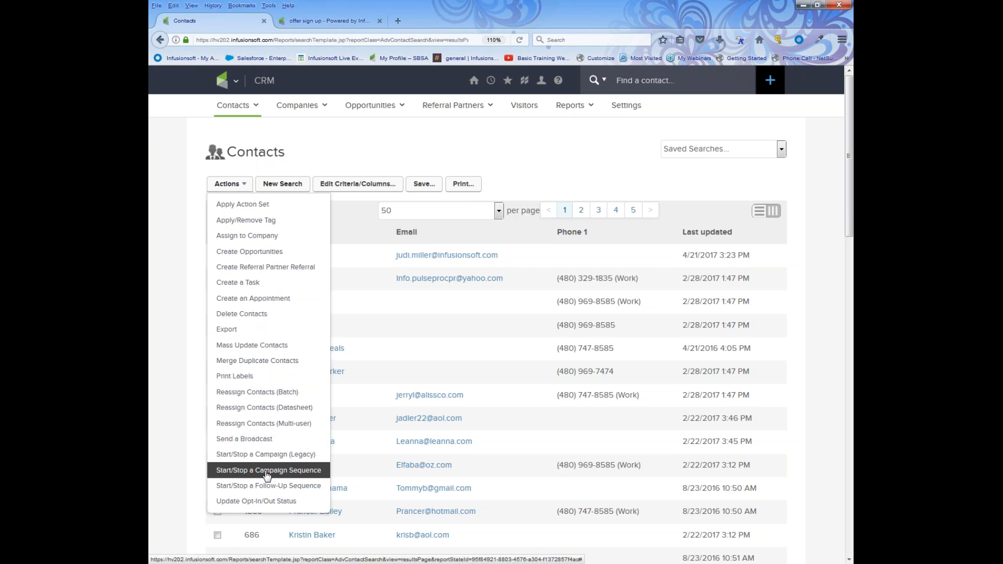
Choose Start/Stop a Campaign Sequence: Start, campaign 'my offer sign up', sequence 'offer welcome and more'.
left_click(307, 473)
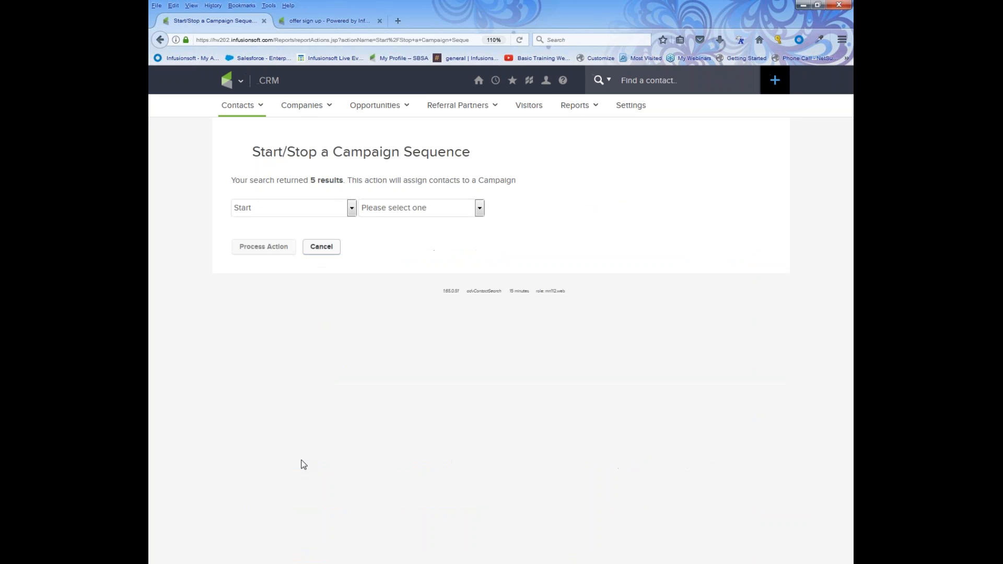
left_click(356, 209)
left_click(349, 223)
left_click(480, 207)
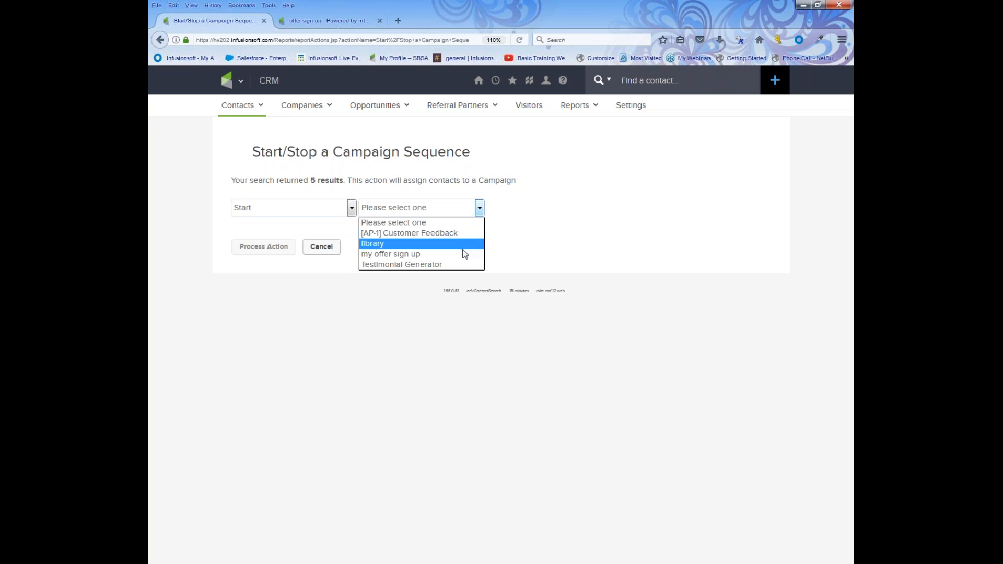
left_click(465, 254)
left_click(607, 209)
left_click(596, 234)
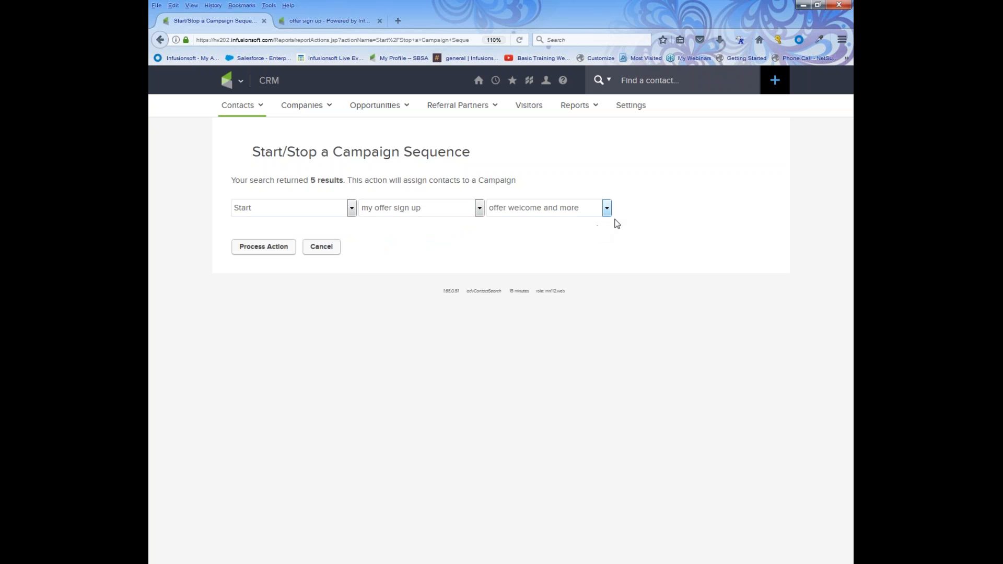
left_click(607, 208)
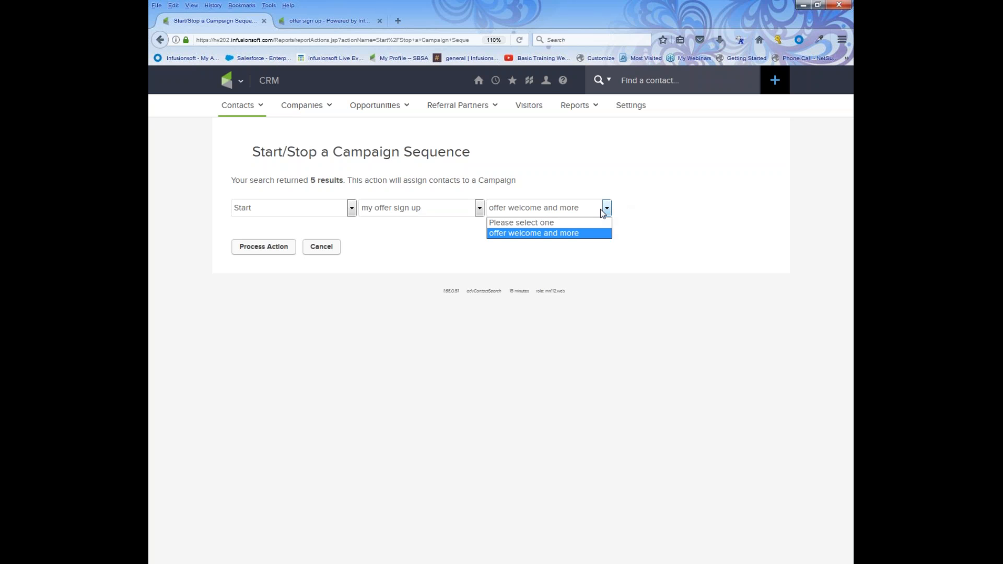
left_click(591, 234)
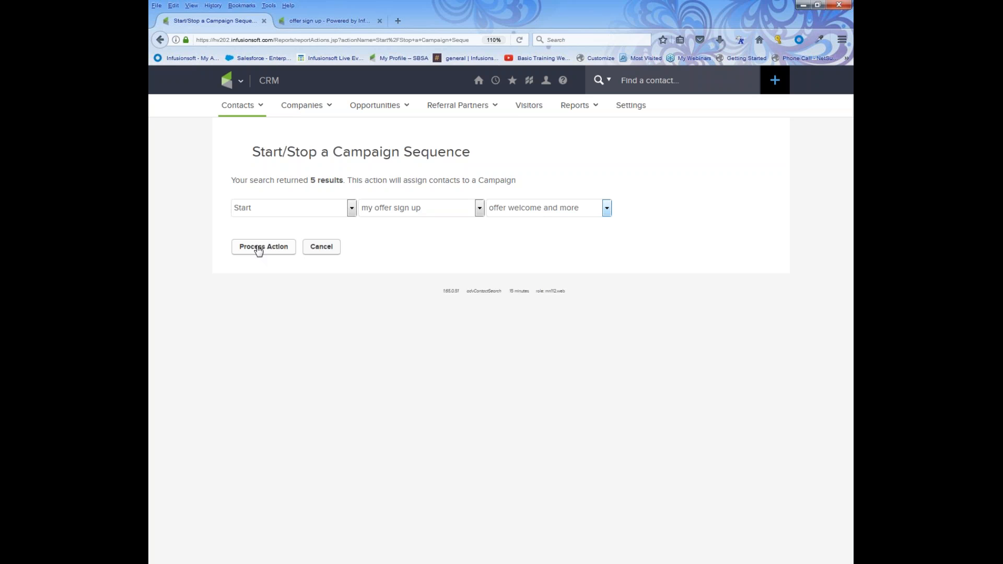
left_click(239, 80)
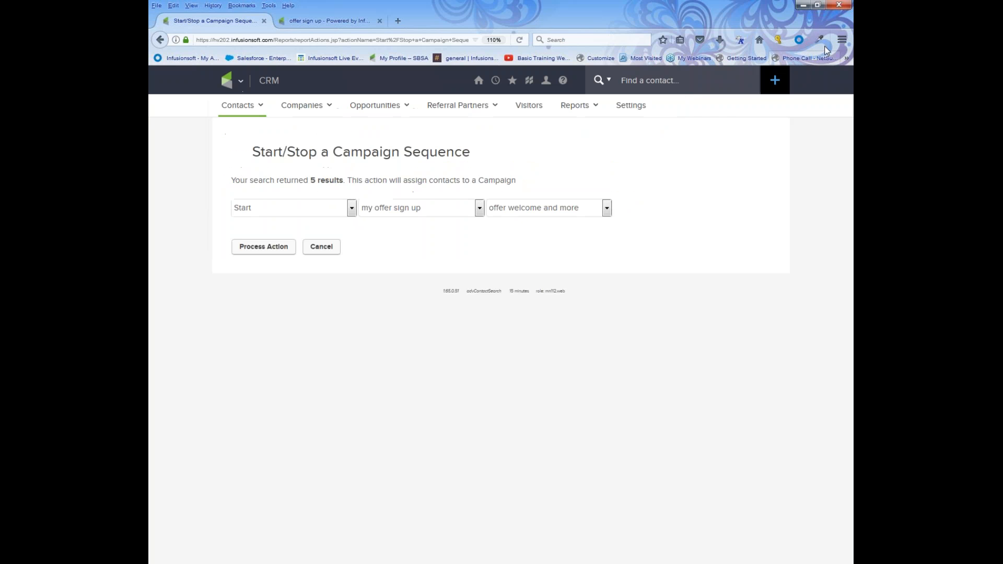
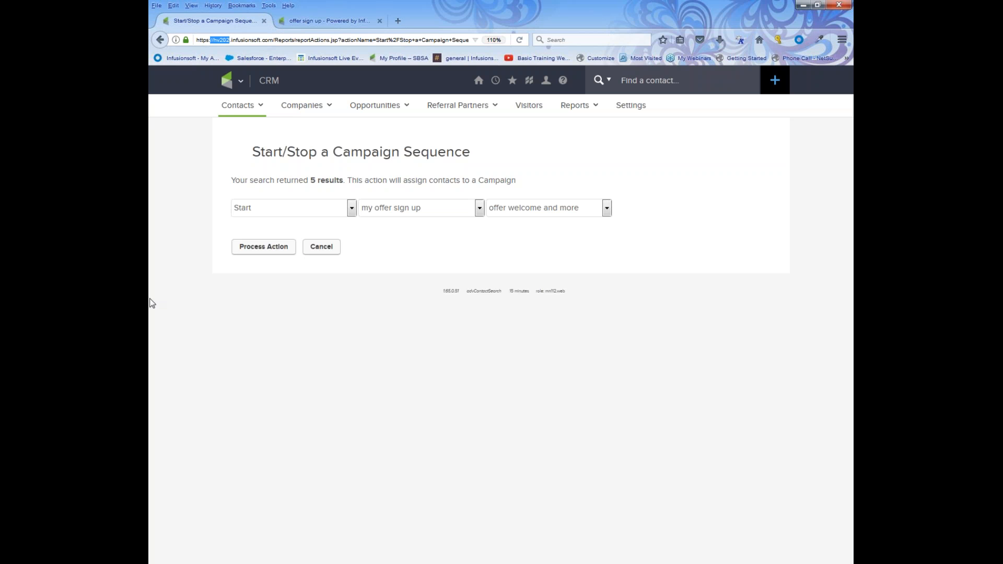
Open a new browser tab and enter 'chr' in its address bar.
left_click(398, 21)
type("chr")
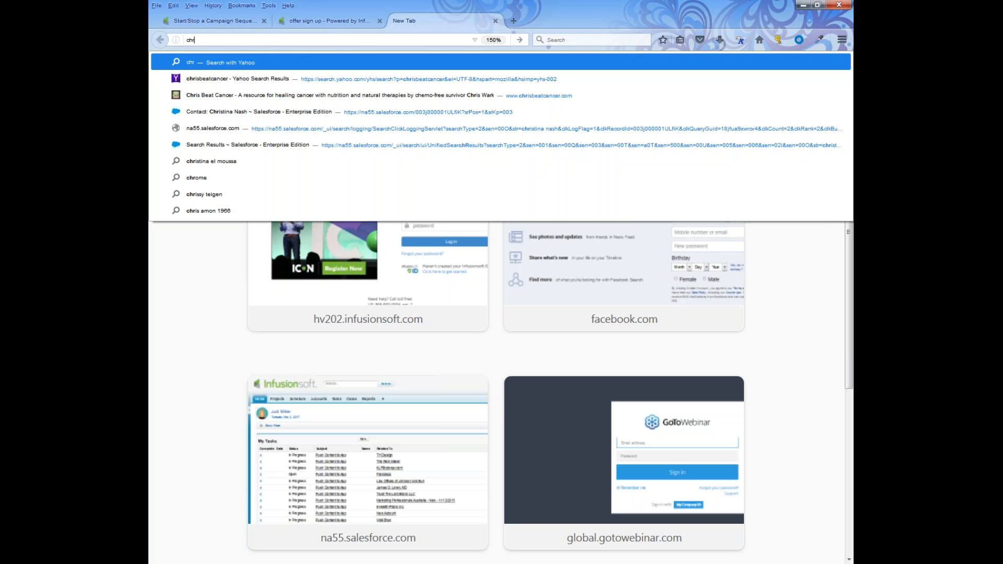
Search Yahoo for chrisbeatcancer and browse ChrisBeatCancer.com, then close it and return to Infusionsoft.
left_click(218, 79)
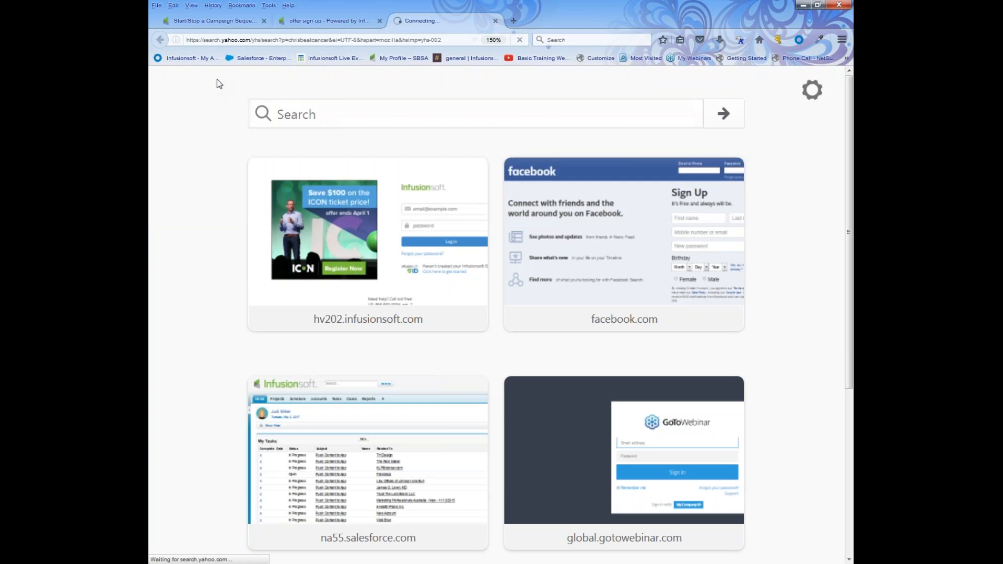
left_click(293, 164)
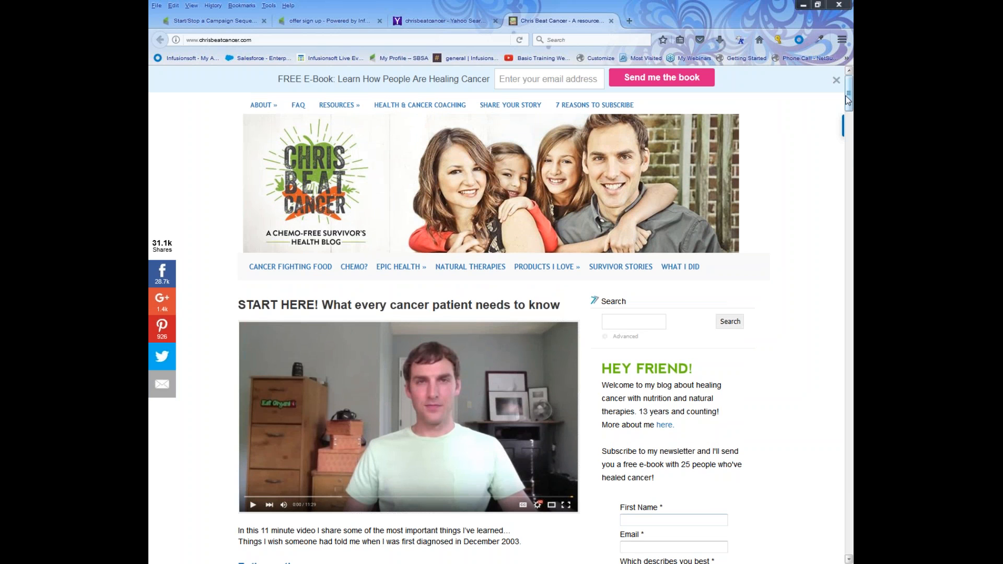
scroll(851, 126, "down", 5)
scroll(851, 137, "down", 5)
scroll(852, 137, "up", 6)
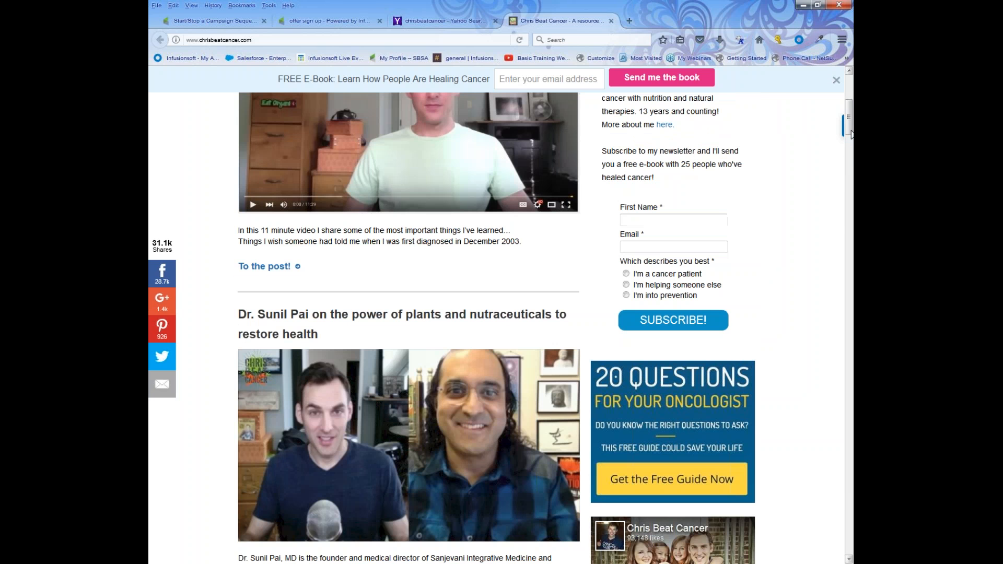
scroll(585, 198, "up", 1)
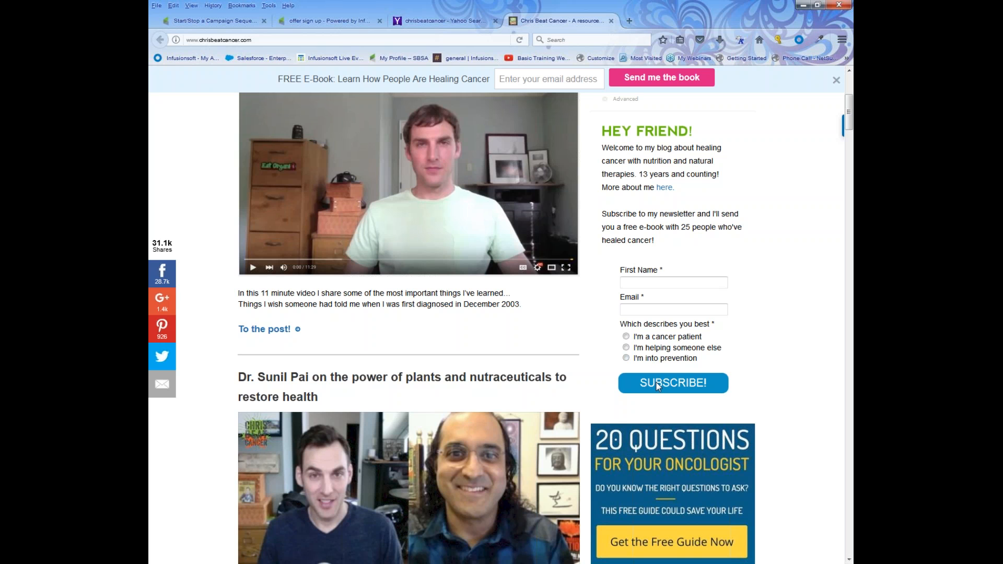
left_click(612, 21)
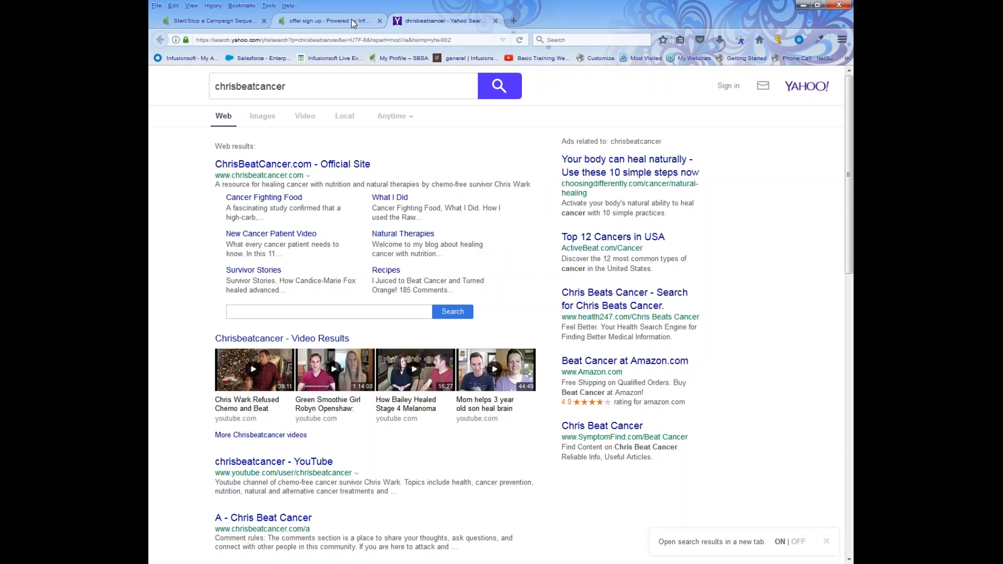
left_click(236, 20)
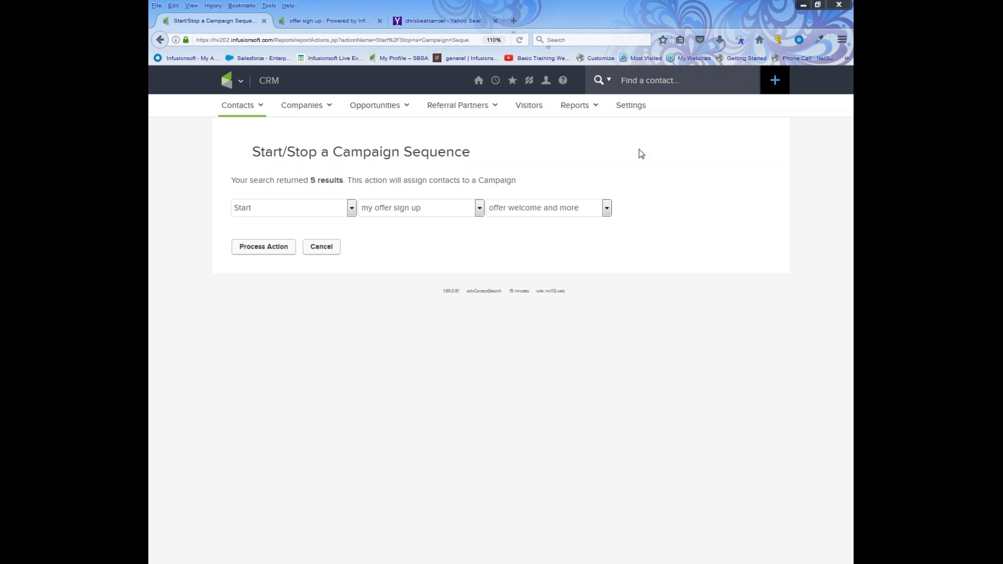
Go to Campaign Builder through the main navigation and open the 'my offer sign up' campaign.
left_click(237, 81)
left_click(473, 137)
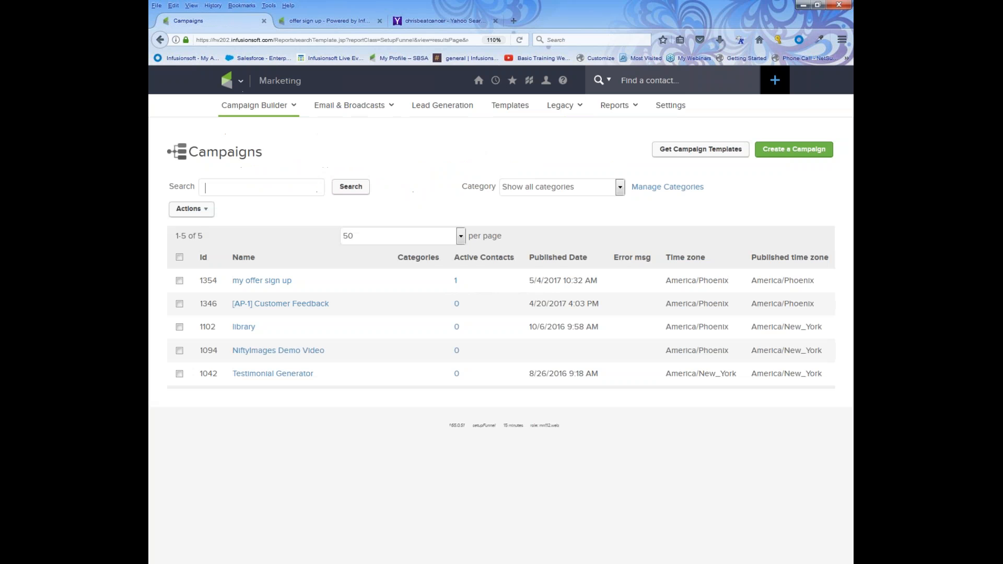
left_click(268, 282)
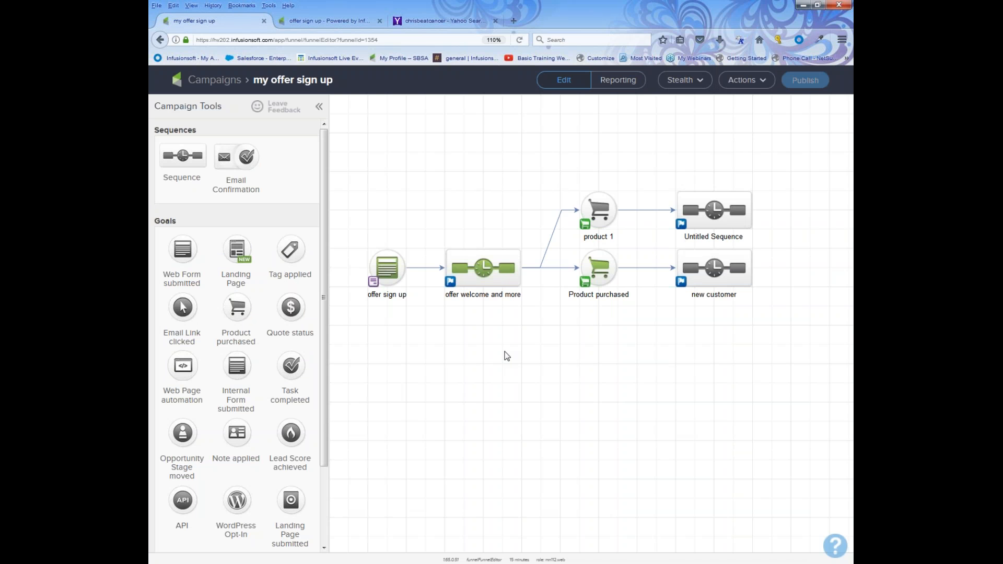
left_click_drag(537, 171, 626, 355)
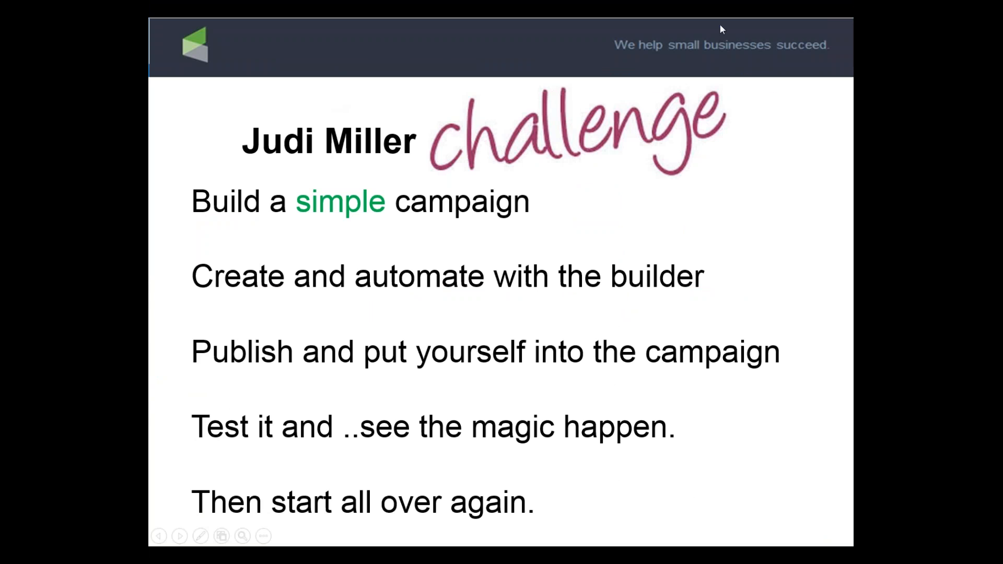
Present the simple versus complex campaign slides, then open the 'offer welcome and more' sequence.
left_click(547, 239)
key("Left")
key("Left")
key("Left")
key("Left")
key("Left")
key("Left")
key("Left")
key("Left")
key("Left")
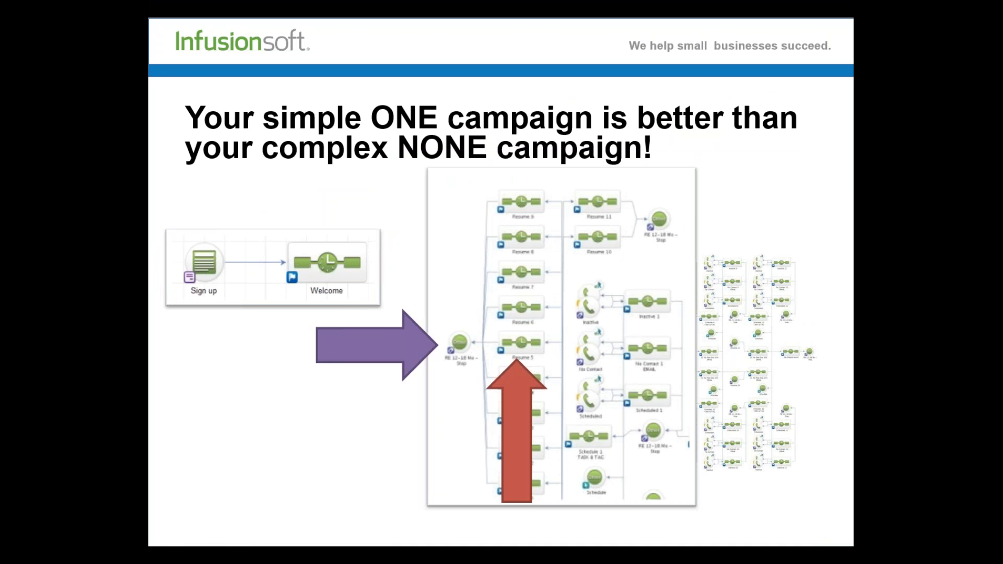
key("Left")
key("Right")
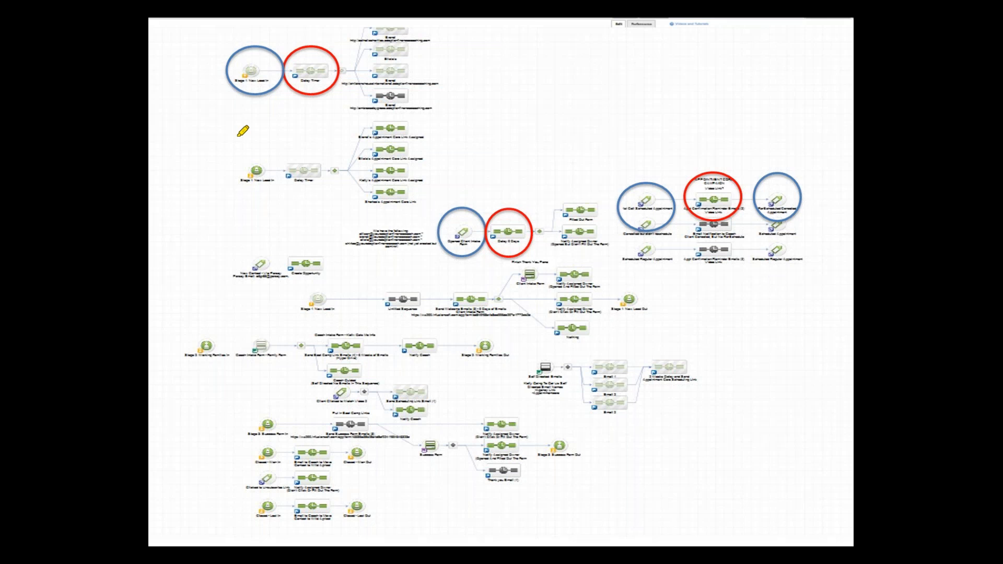
mouse_move(424, 218)
left_mouse_down()
mouse_move(366, 219)
mouse_move(345, 281)
mouse_move(419, 212)
left_mouse_up()
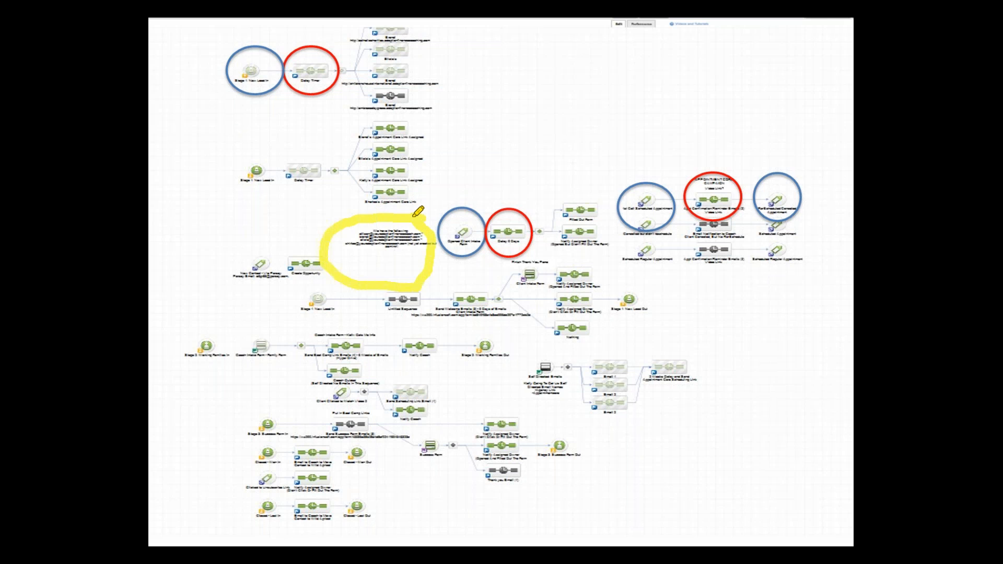
key("Escape")
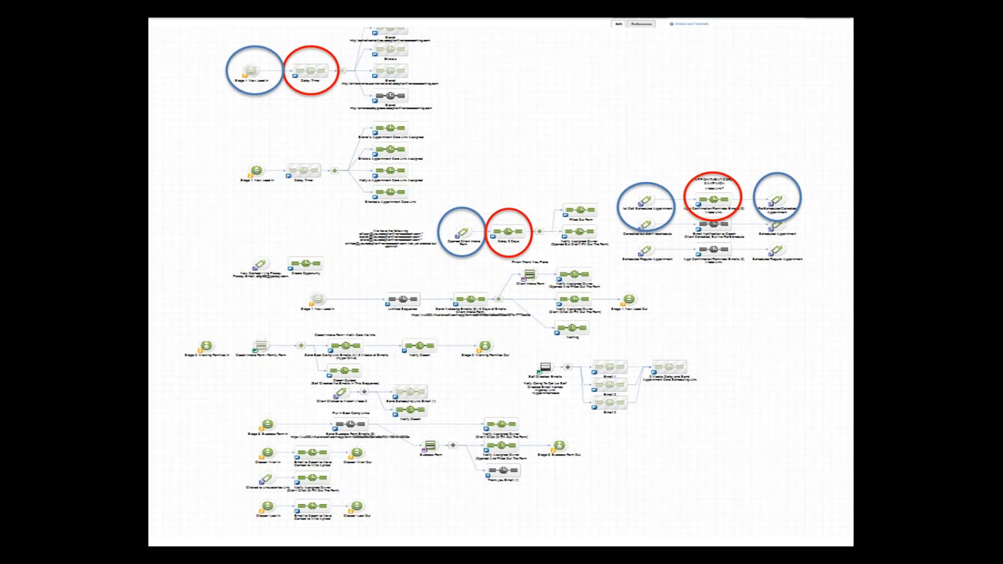
key("alt+Tab")
double_click(489, 262)
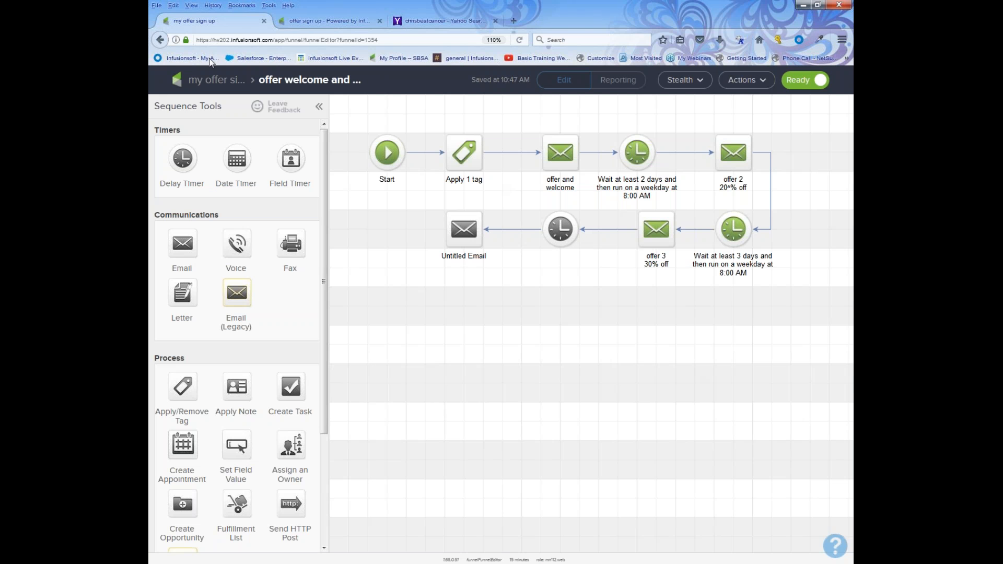
Add the canvas note 'hey can you set up the products so we can sell this', then load the Basic Training Webinars channel.
left_click(224, 82)
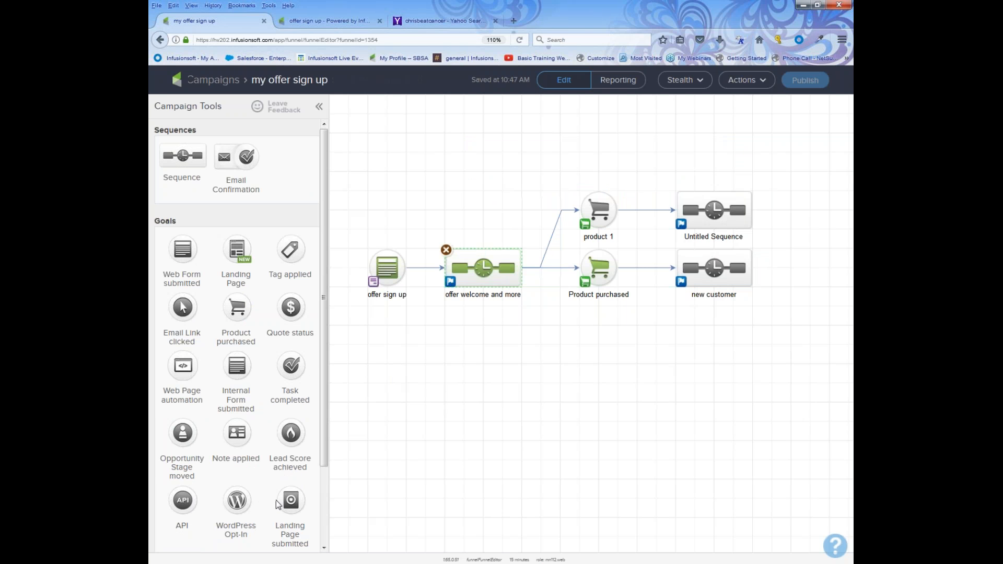
left_click_drag(178, 515, 520, 347)
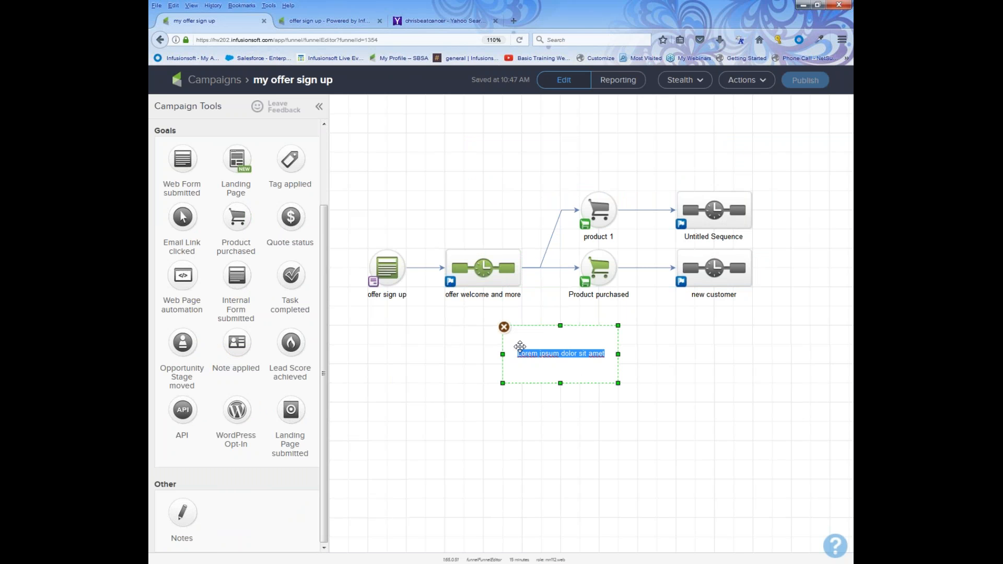
type("hy")
key("BackSpace")
type("e")
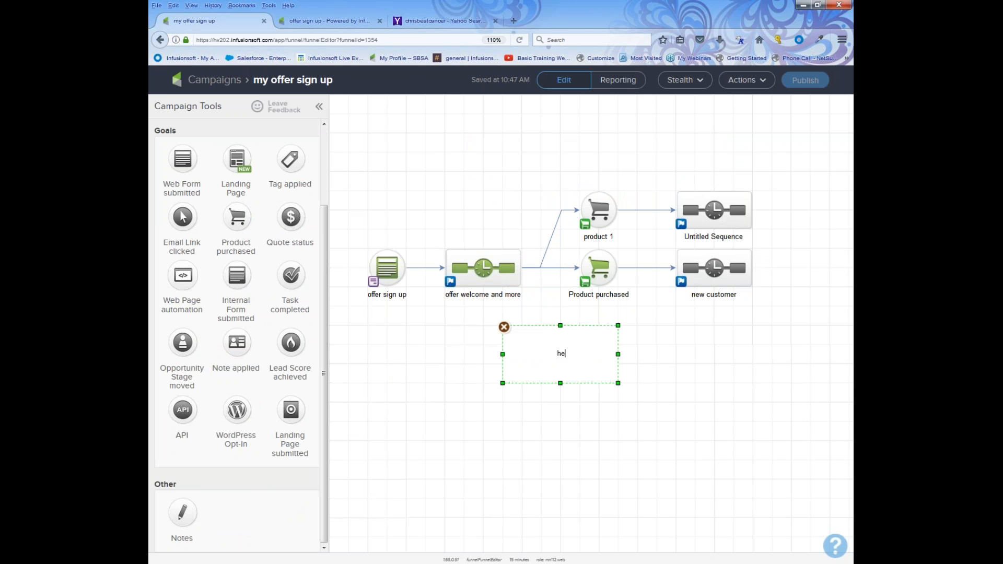
type("y can you set up the products s")
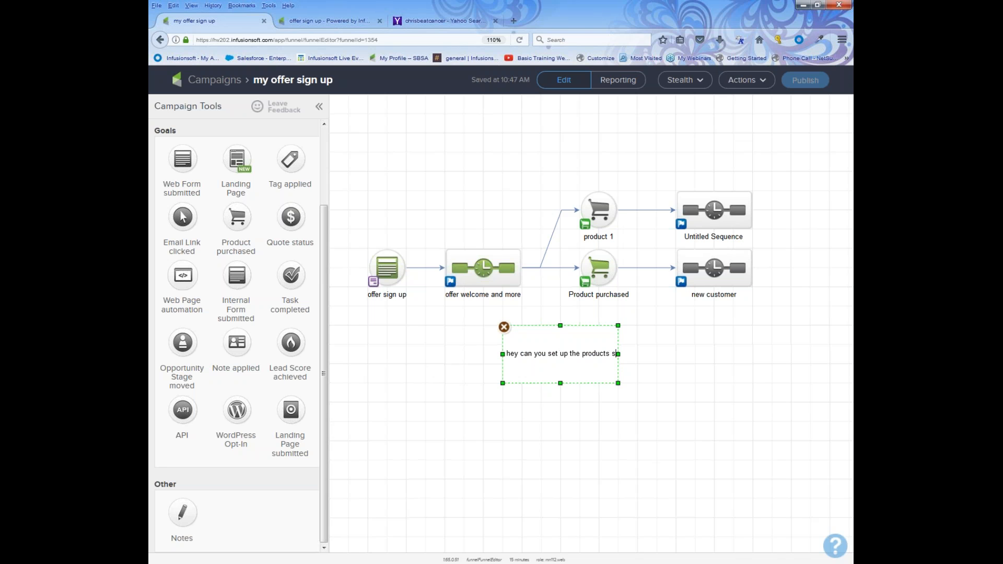
type("o we can se")
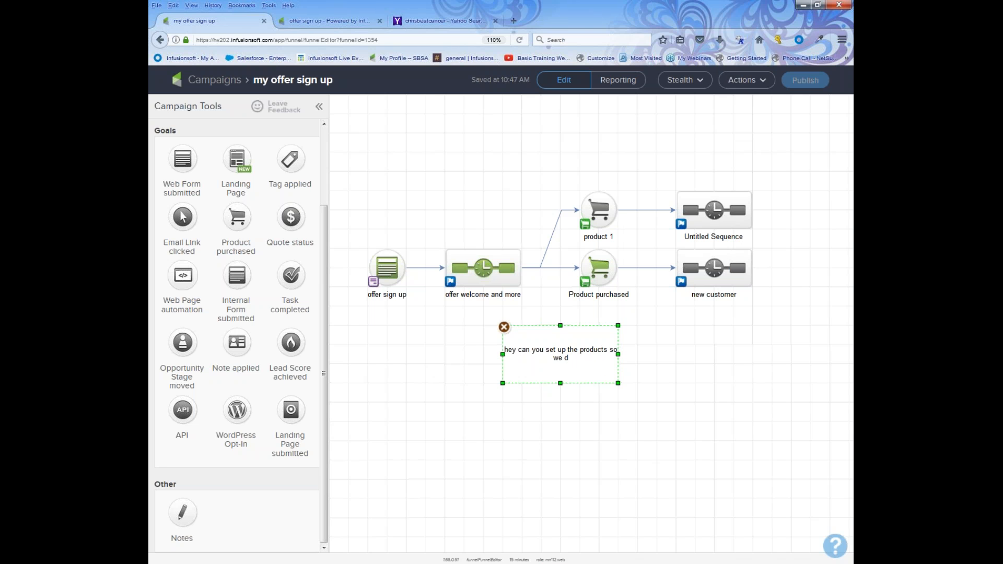
type("ll this")
left_click(519, 22)
left_click(537, 58)
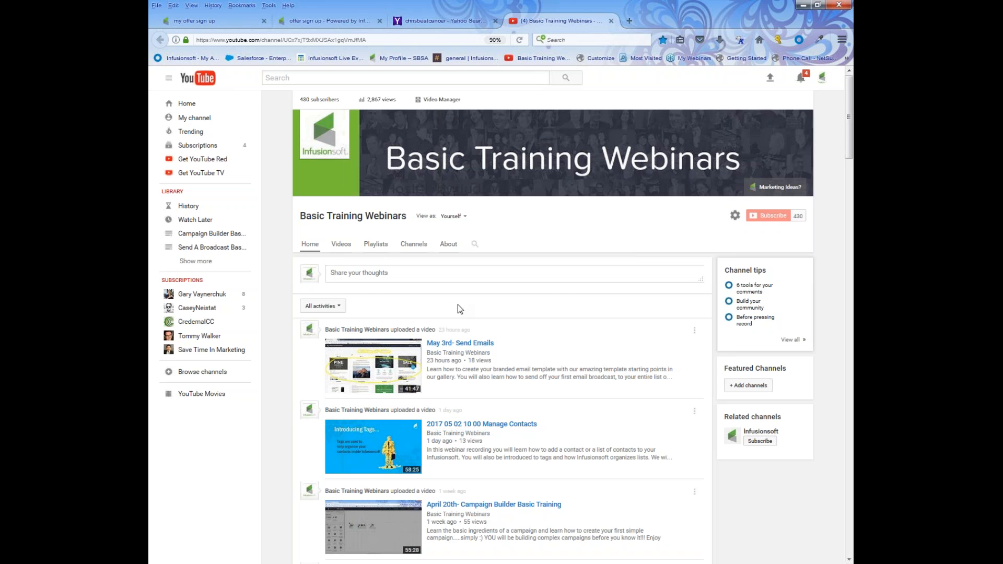
scroll(479, 393, "down", 3)
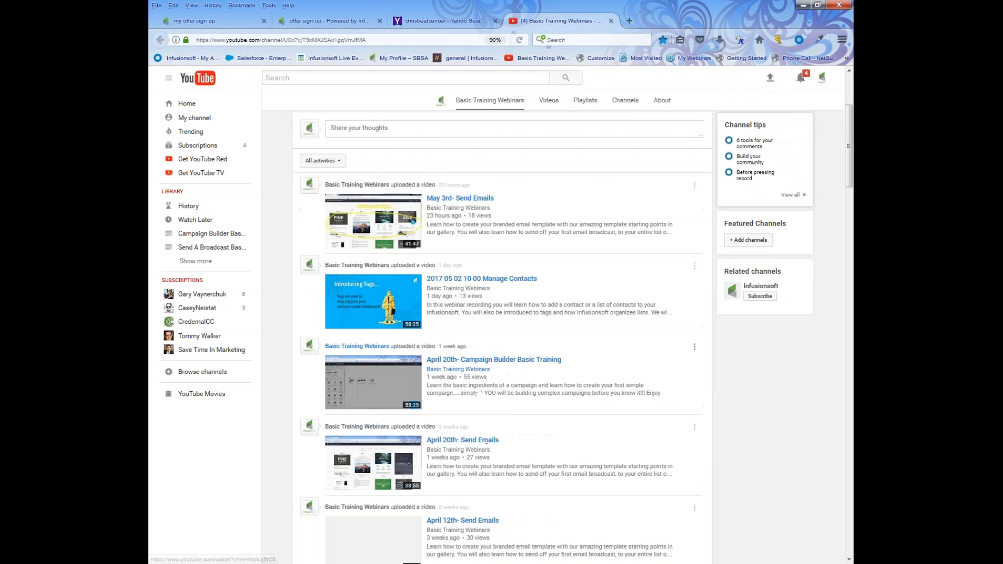
scroll(548, 384, "down", 15)
scroll(548, 391, "down", 6)
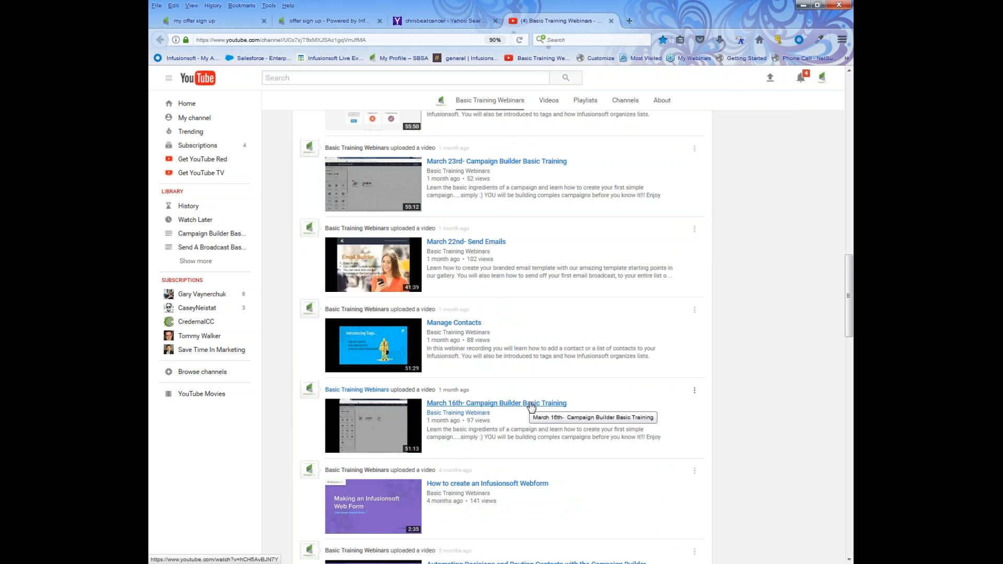
scroll(531, 411, "down", 2)
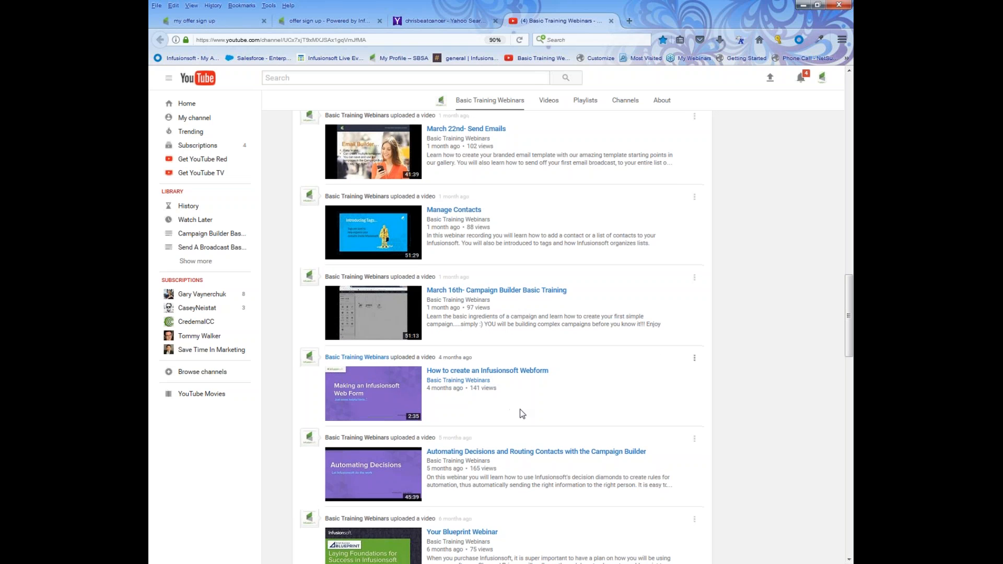
scroll(520, 410, "down", 4)
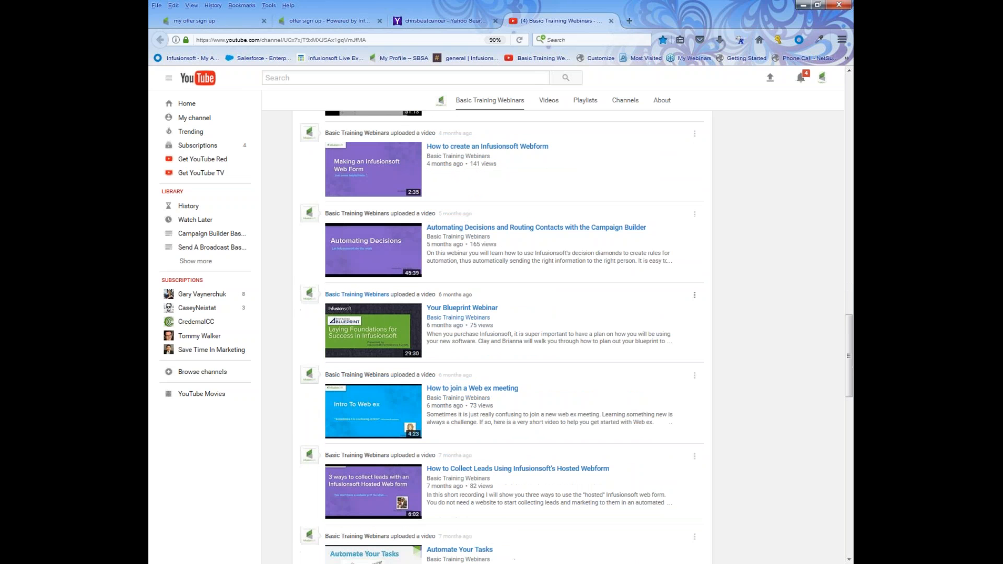
mouse_move(469, 324)
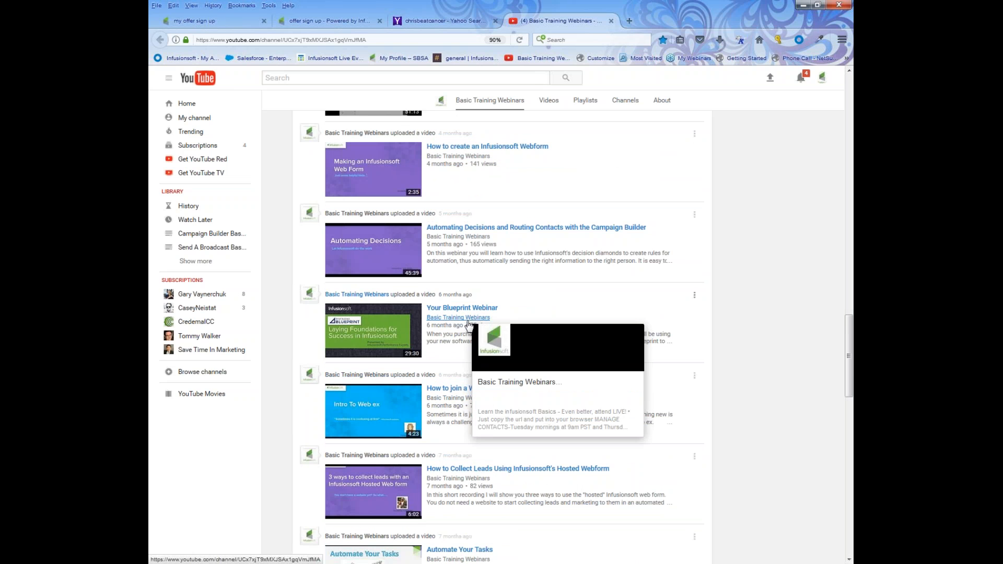
scroll(467, 333, "down", 5)
scroll(438, 362, "up", 12)
scroll(438, 362, "up", 4)
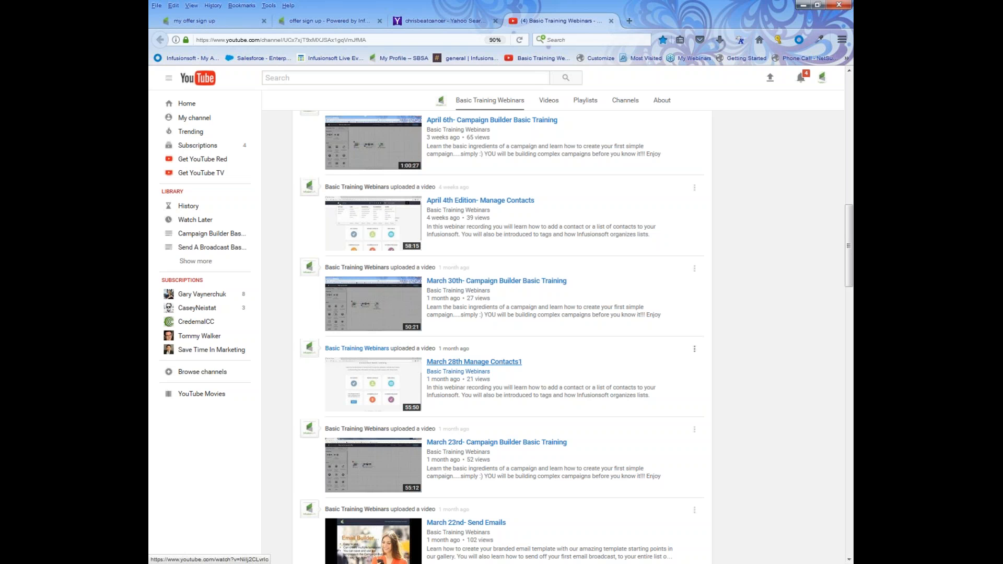
scroll(357, 532, "up", 5)
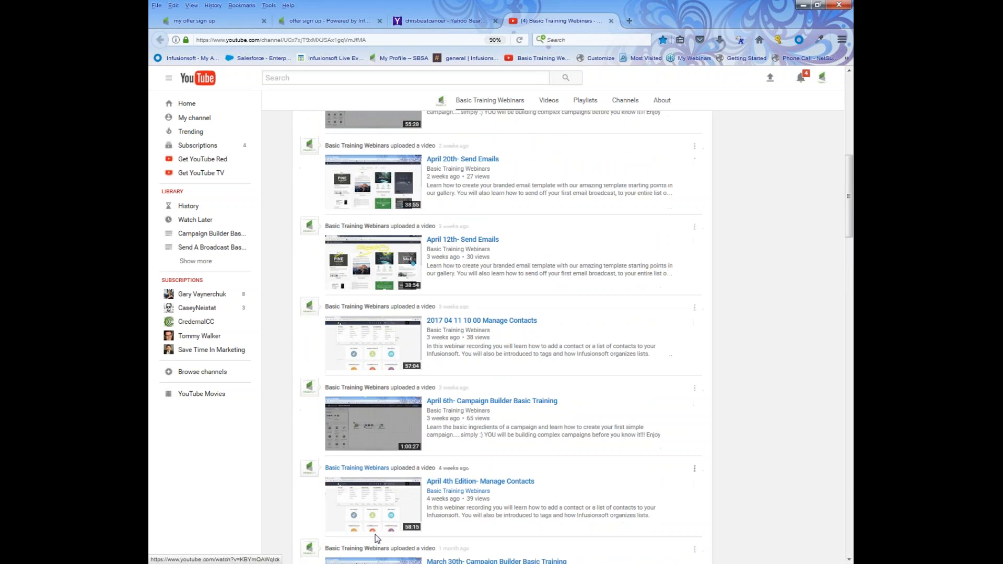
scroll(357, 531, "up", 5)
scroll(392, 557, "up", 2)
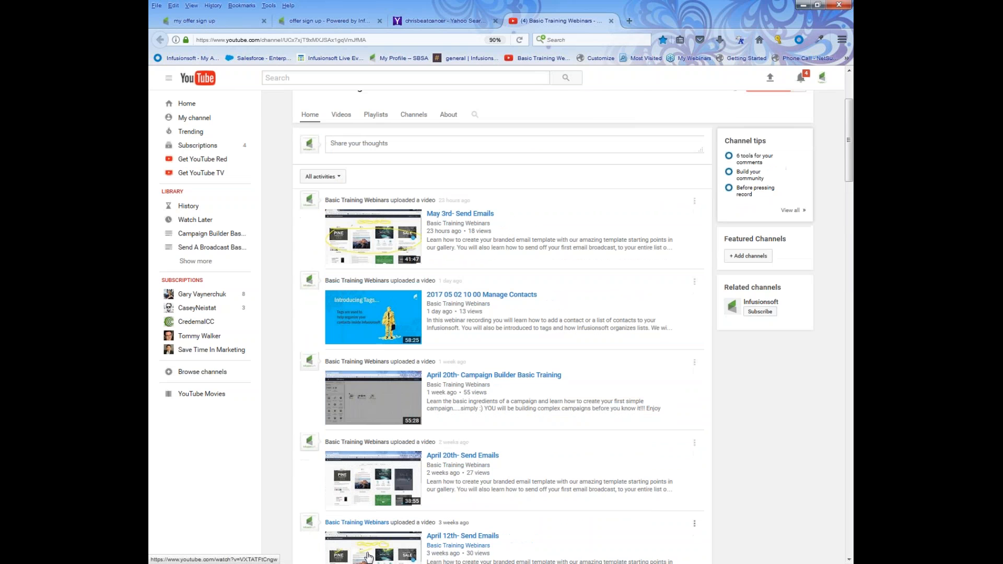
scroll(392, 557, "up", 3)
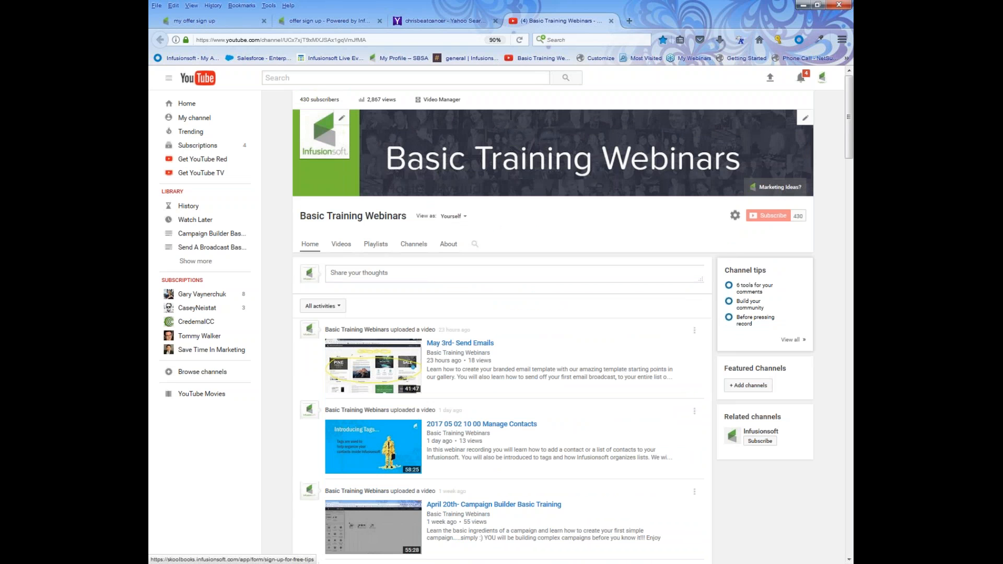
Open the 'Marketing Ideas?' sign-up form from the channel banner, then switch back to 'my offer sign up'.
left_click(770, 189)
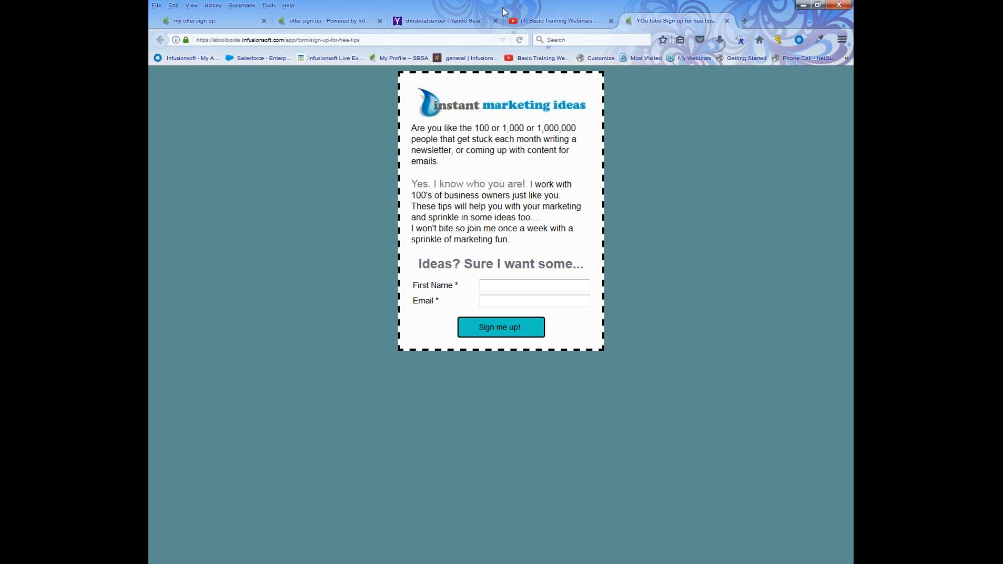
left_click(249, 23)
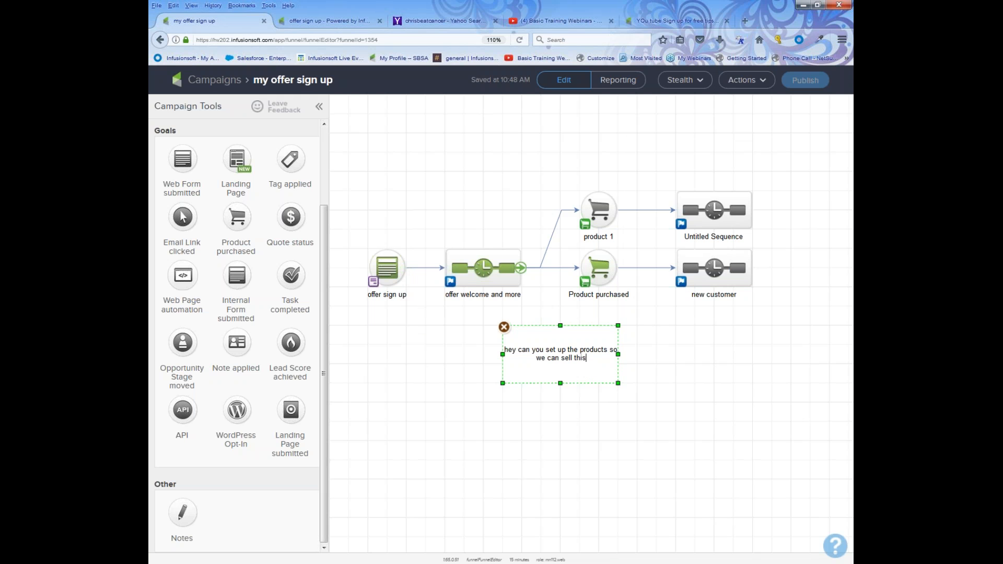
Deselect the products note on the canvas to finish editing it.
left_click_drag(436, 225, 547, 337)
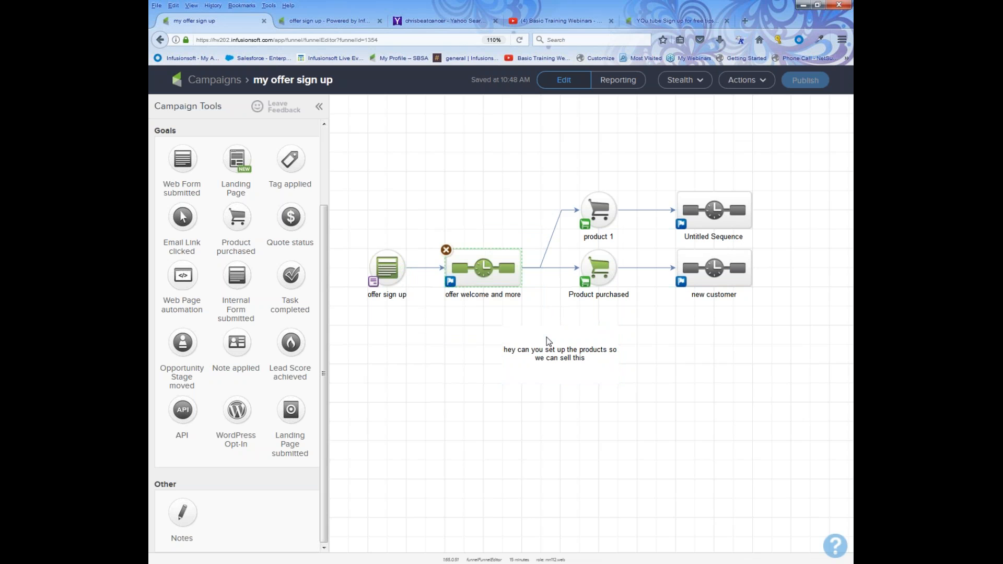
Return to the campaigns list, go to CRM Contacts, and begin a New Search.
left_click(227, 84)
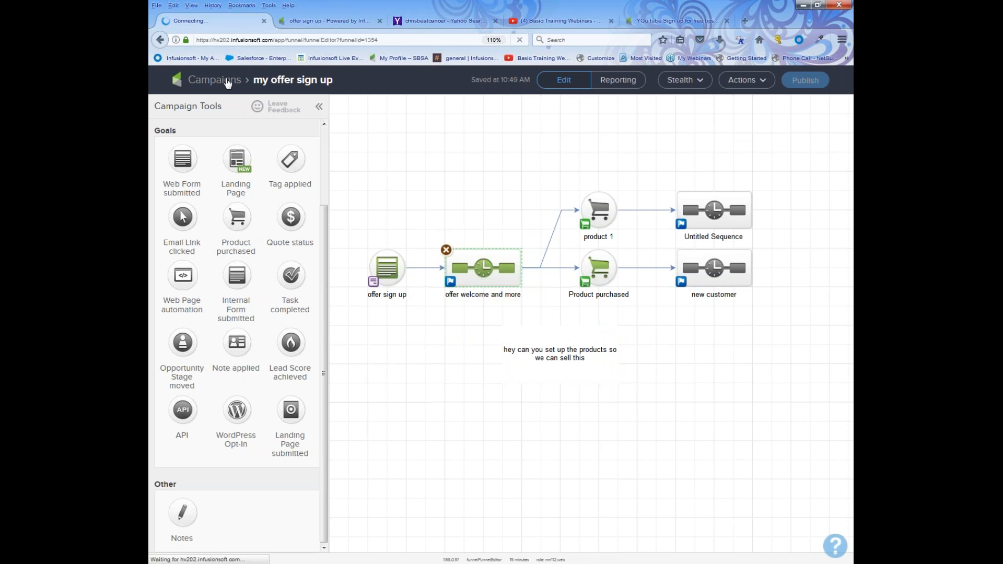
mouse_move(227, 82)
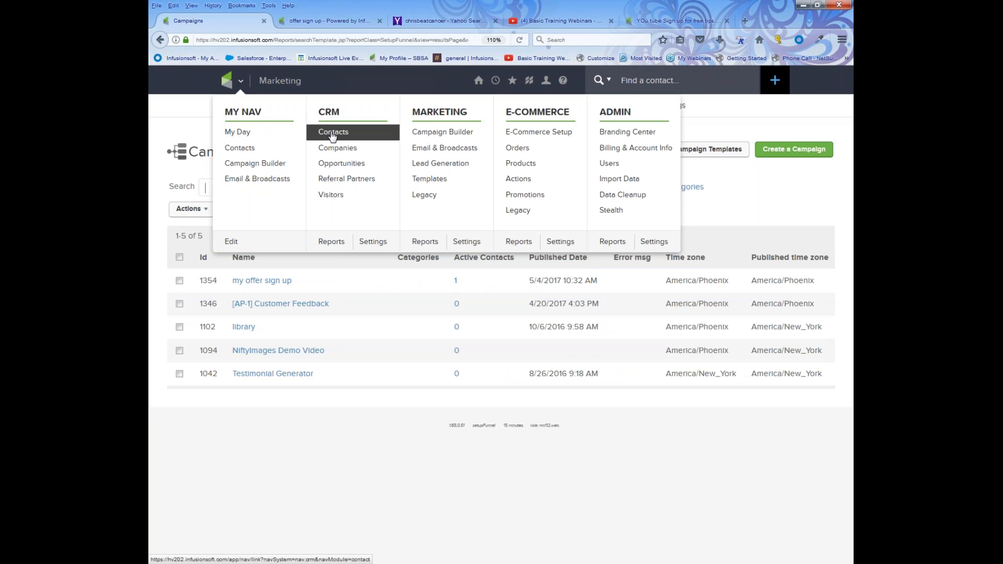
left_click(331, 135)
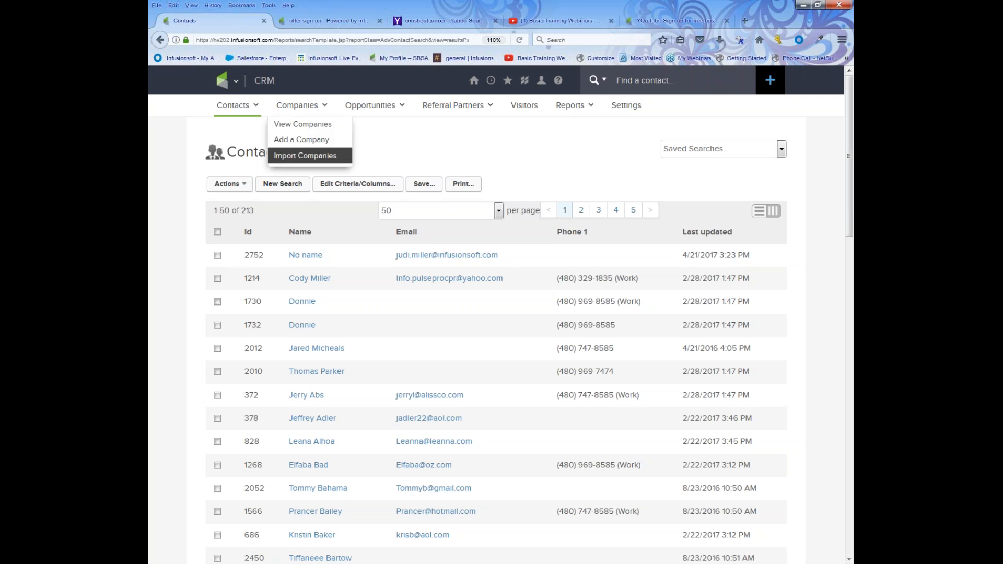
left_click(302, 184)
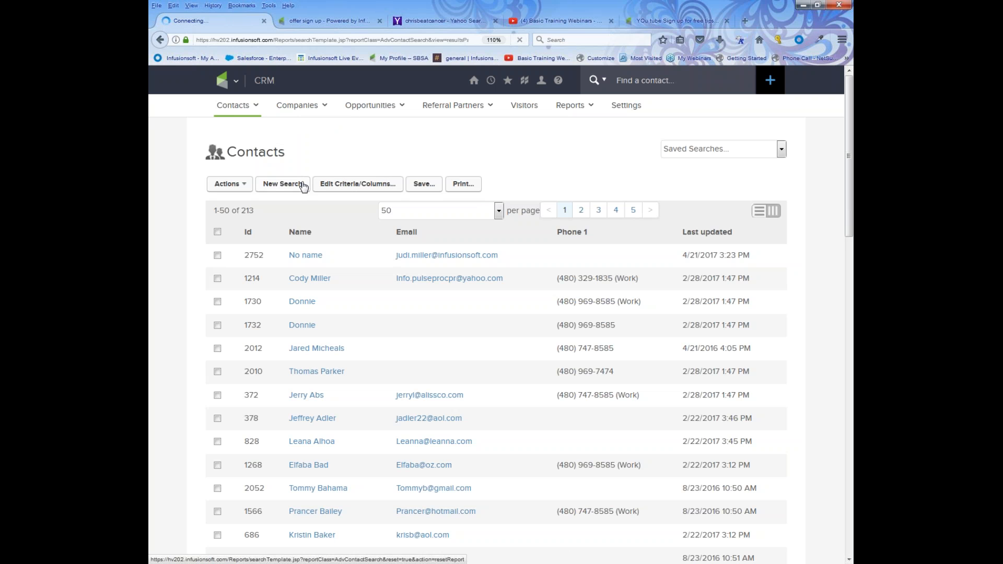
Under Misc Criteria, set Date Created from 05-03-2017 to 05-04-2017 and run the search.
left_click(544, 193)
scroll(549, 195, "down", 5)
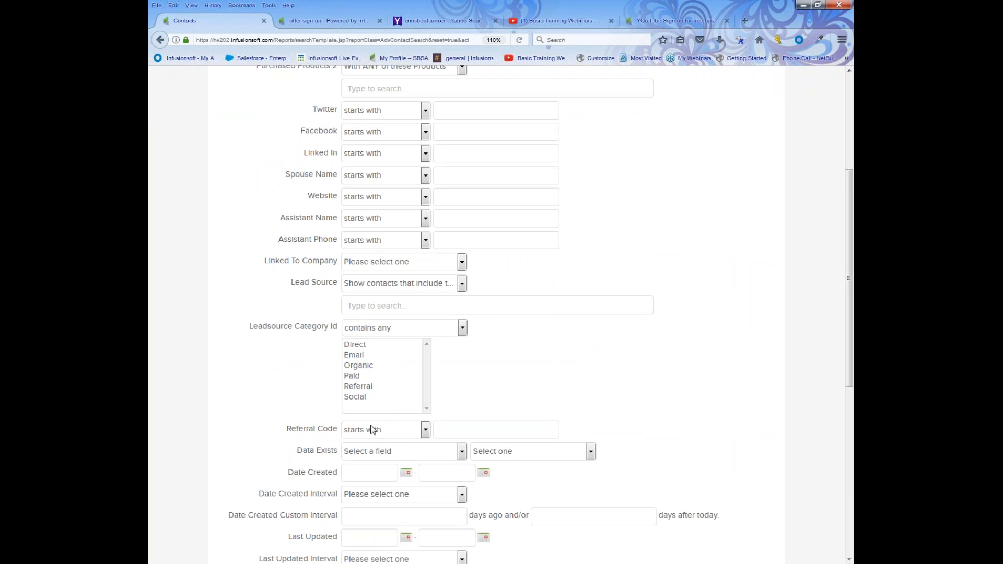
left_click(409, 474)
scroll(409, 506, "down", 2)
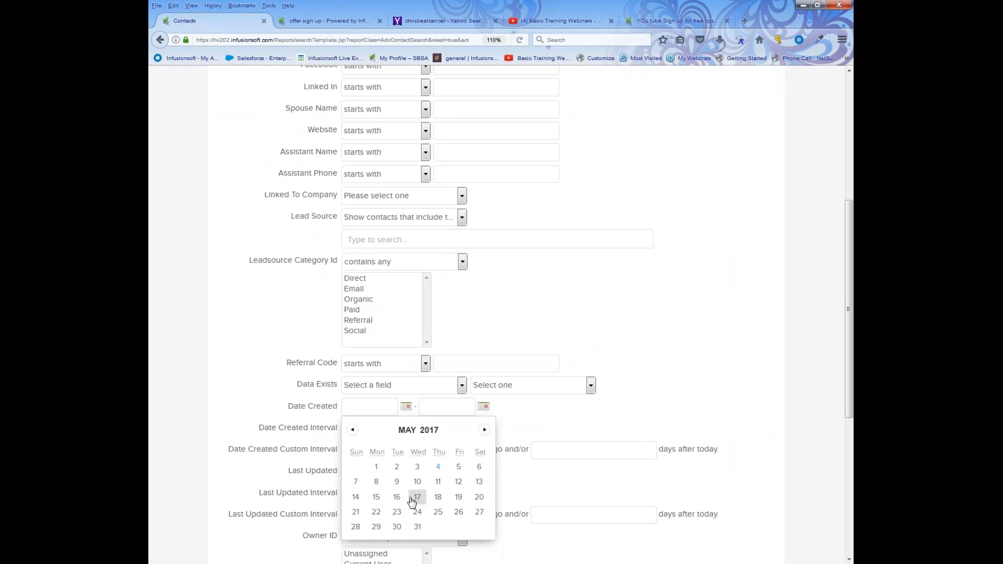
left_click(417, 466)
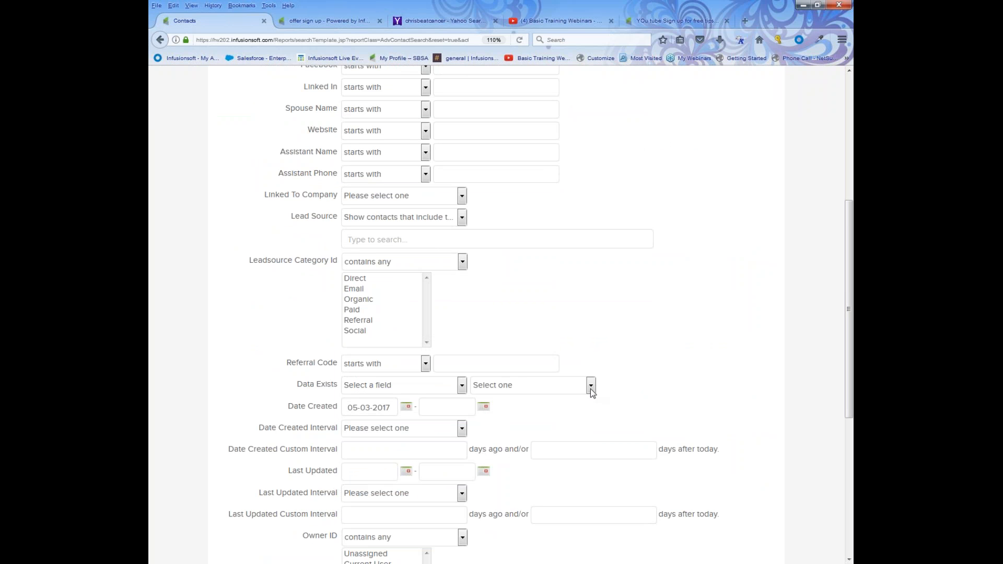
left_click(489, 408)
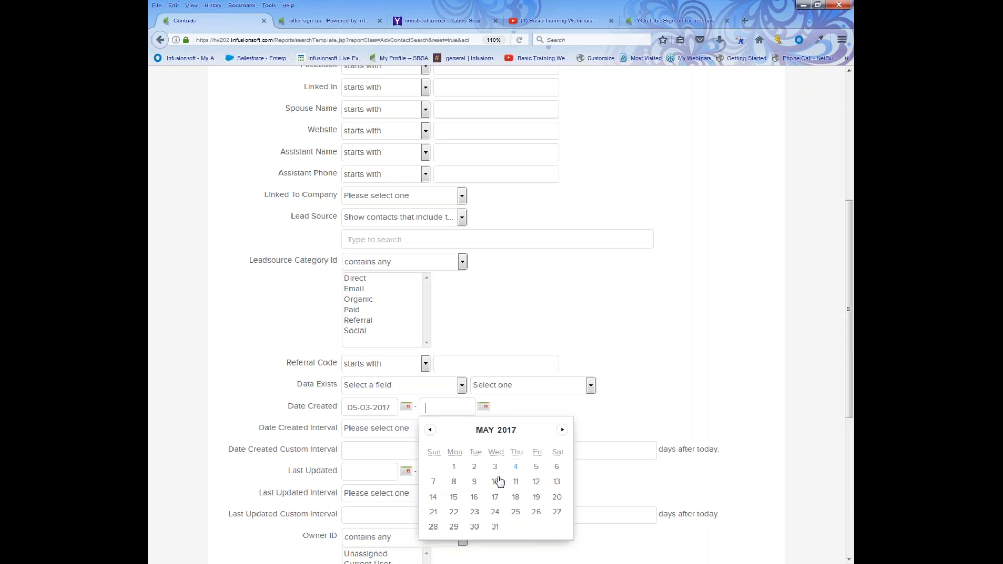
left_click(495, 467)
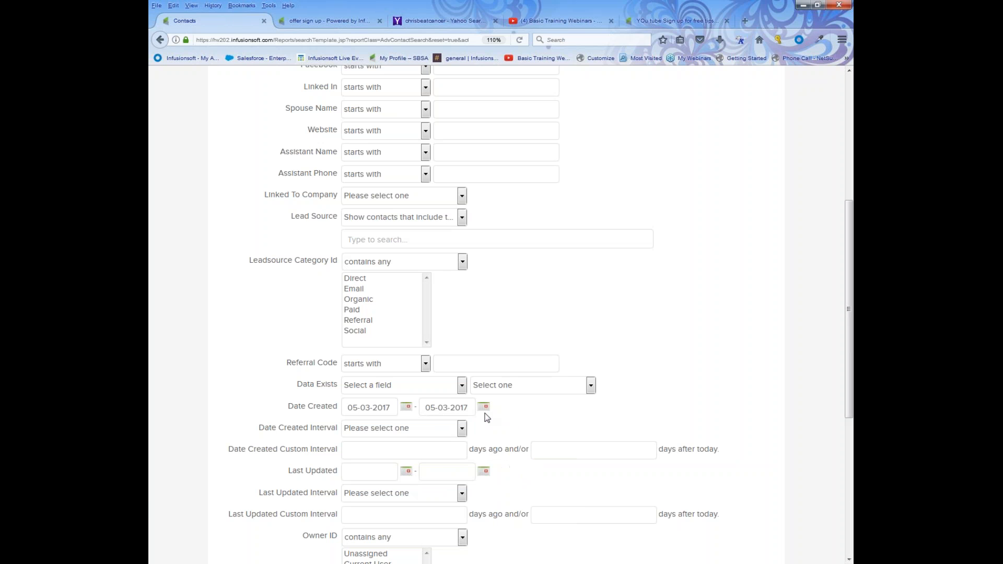
left_click(485, 409)
left_click(516, 468)
scroll(307, 453, "down", 6)
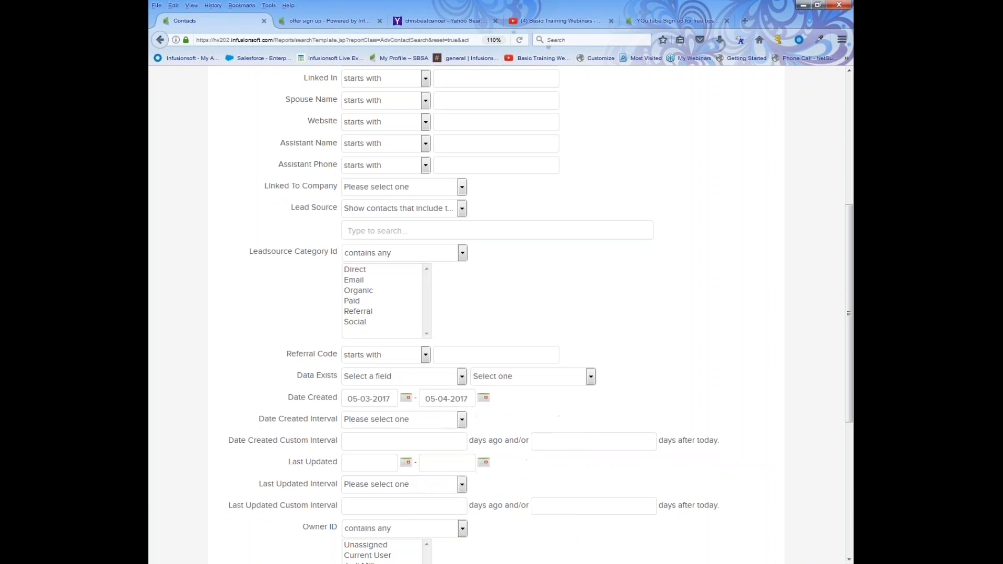
scroll(318, 465, "down", 3)
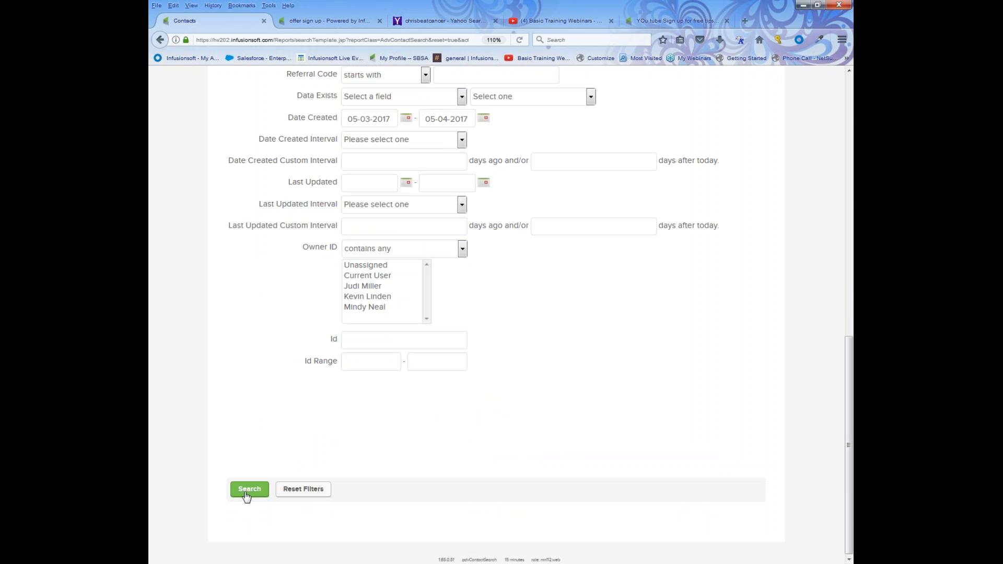
left_click(248, 490)
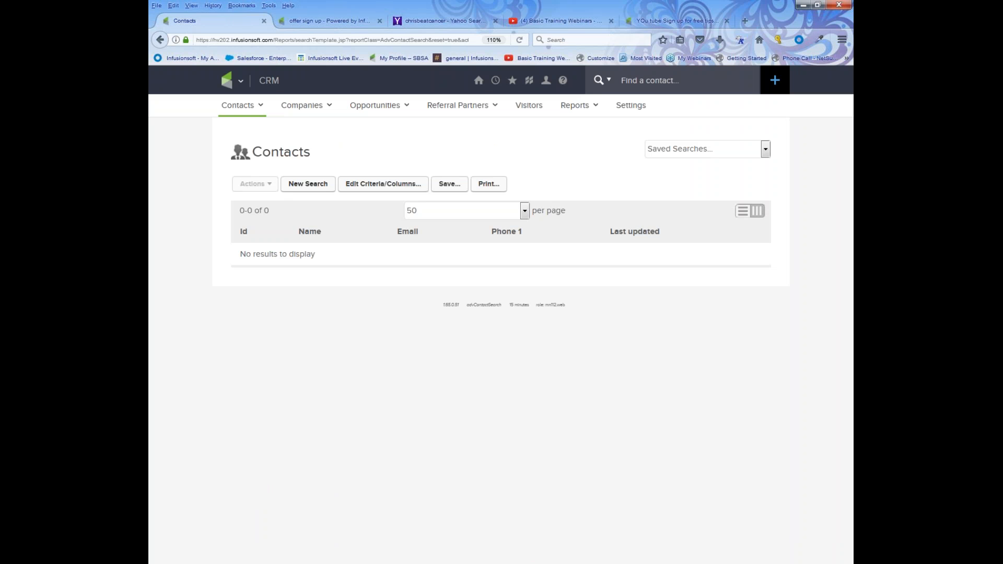
Return to the full Contacts list, tick the first four contacts, and open their Actions menu.
left_click(231, 83)
left_click(328, 136)
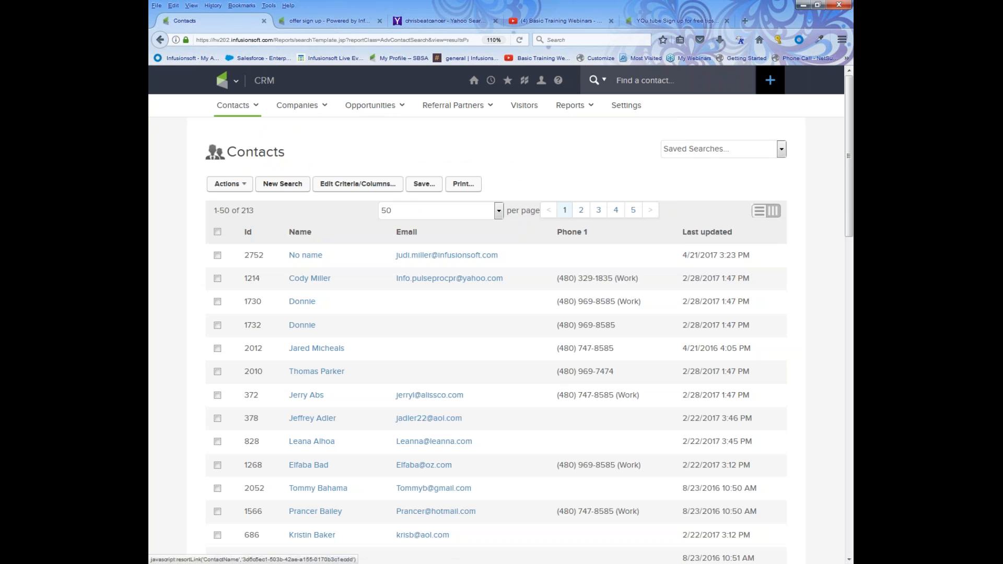
left_click(217, 255)
left_click(218, 279)
left_click(218, 301)
left_click(218, 326)
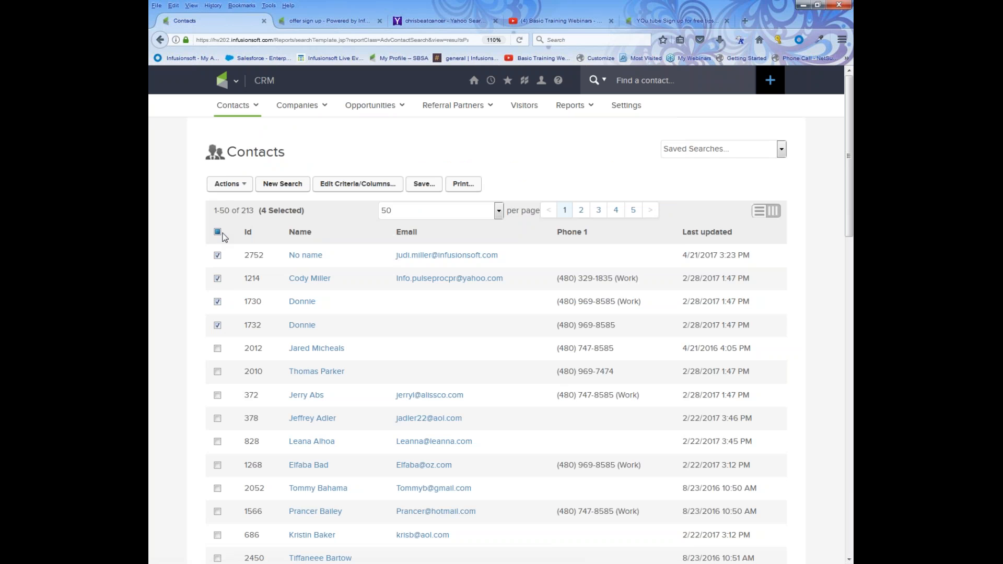
left_click(232, 186)
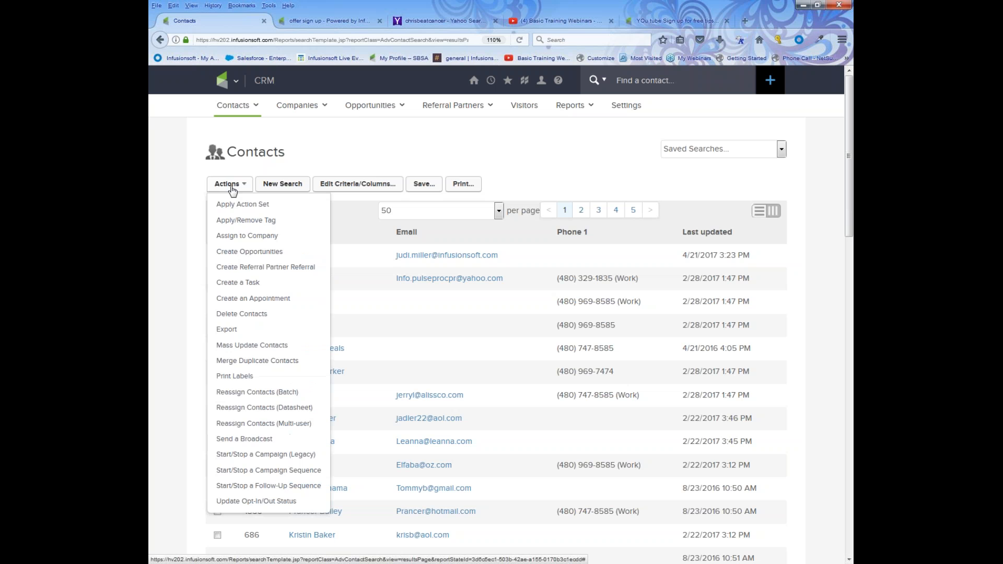
Start the four contacts in the 'offer welcome and more' sequence of 'my offer sign up', then return to Campaigns.
left_click(264, 471)
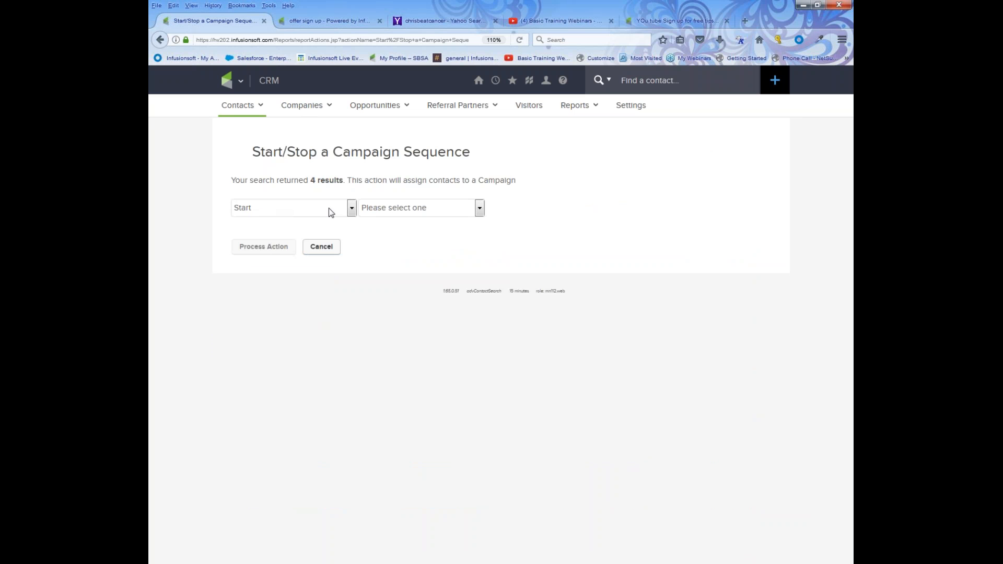
left_click(455, 207)
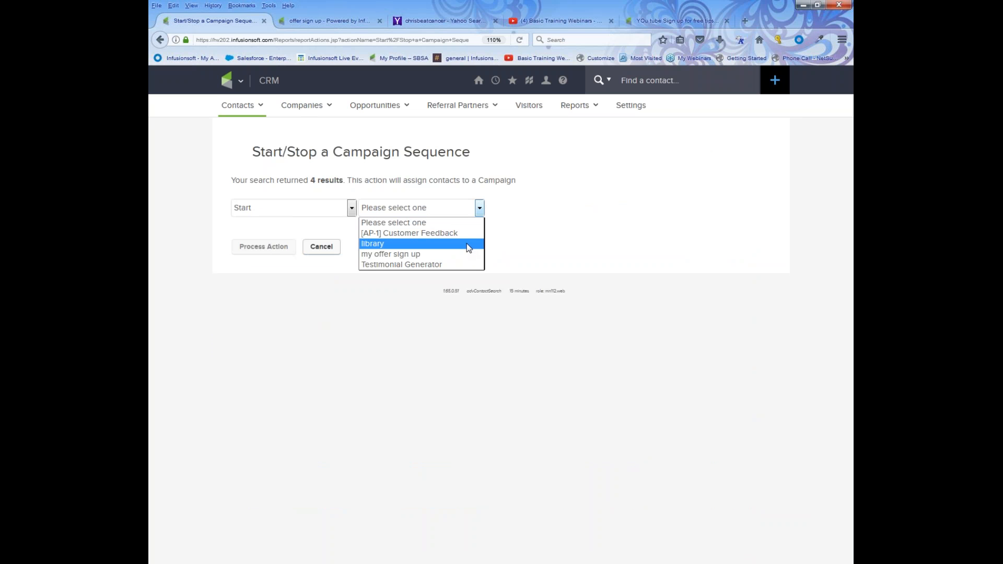
left_click(467, 254)
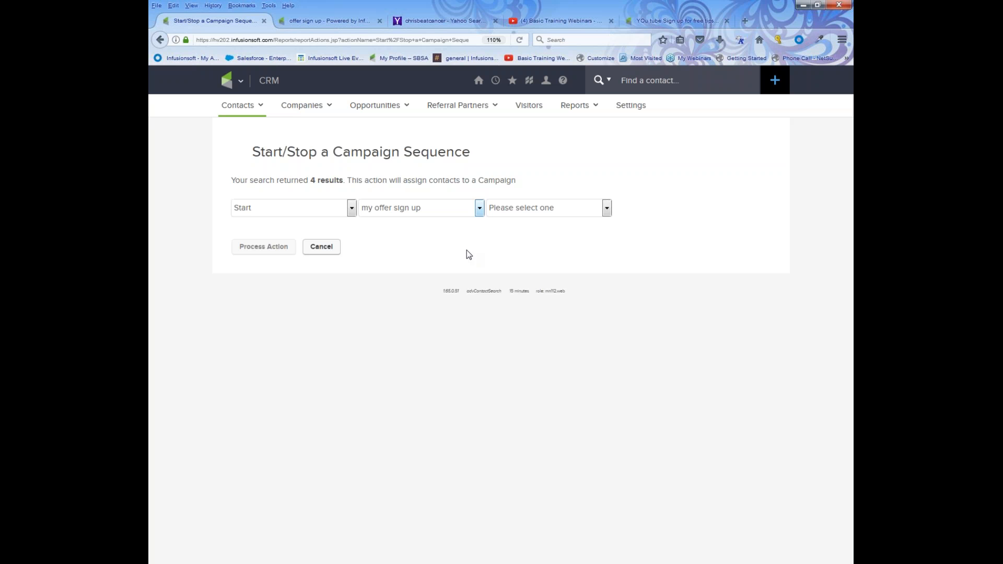
left_click(607, 208)
left_click(601, 231)
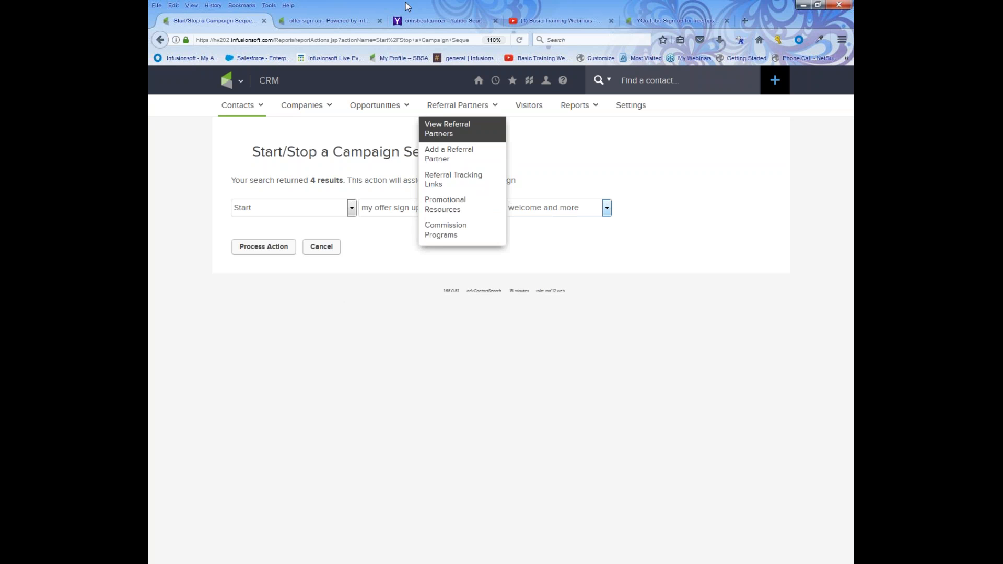
left_click(240, 81)
left_click(428, 135)
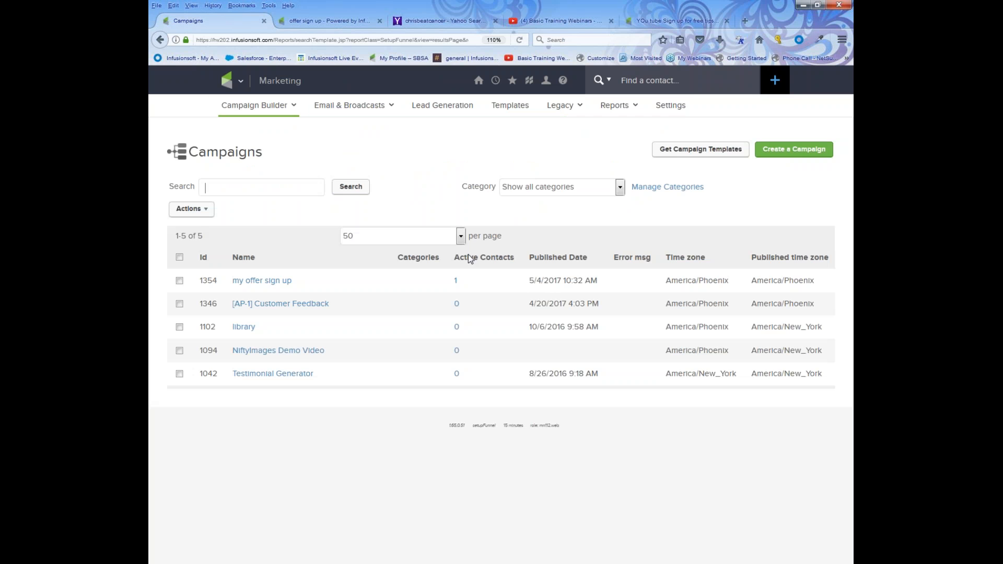
Open the 'my offer sign up' campaign canvas and shift it to view its sequences, goals and note.
left_click(273, 282)
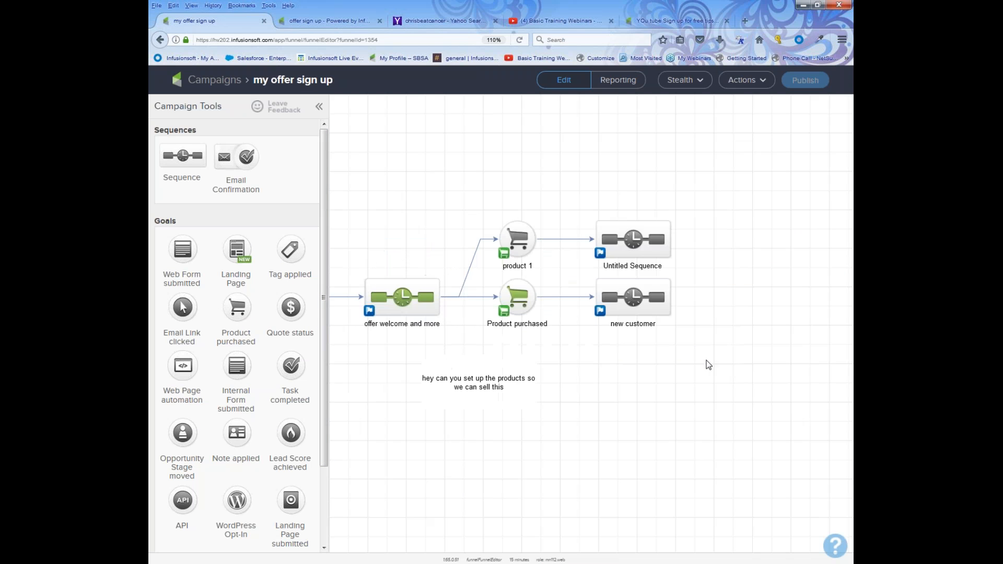
mouse_move(669, 322)
left_mouse_down()
mouse_move(563, 342)
mouse_move(505, 341)
mouse_move(693, 327)
mouse_move(436, 312)
mouse_move(677, 320)
left_mouse_up()
right_click(678, 319)
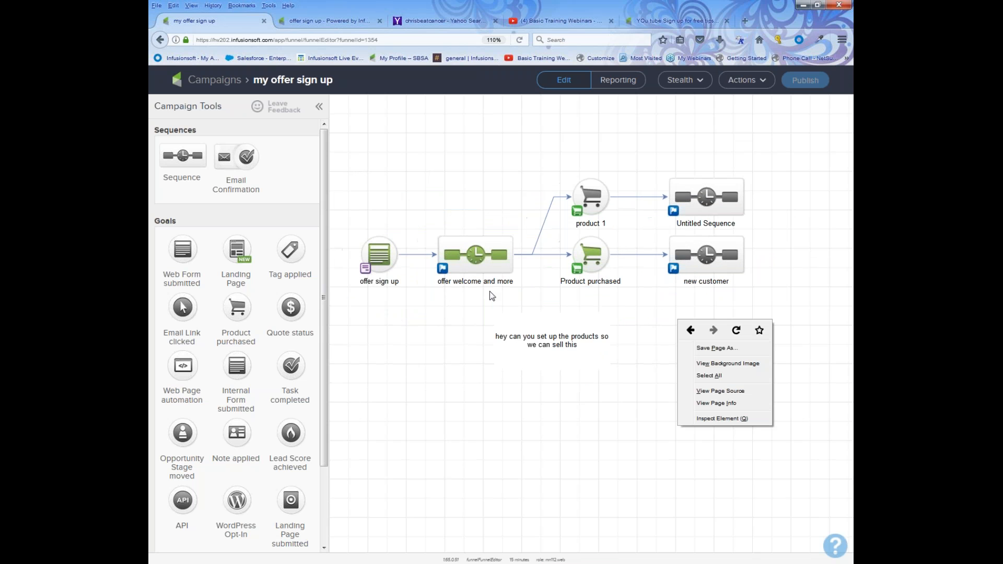
double_click(491, 256)
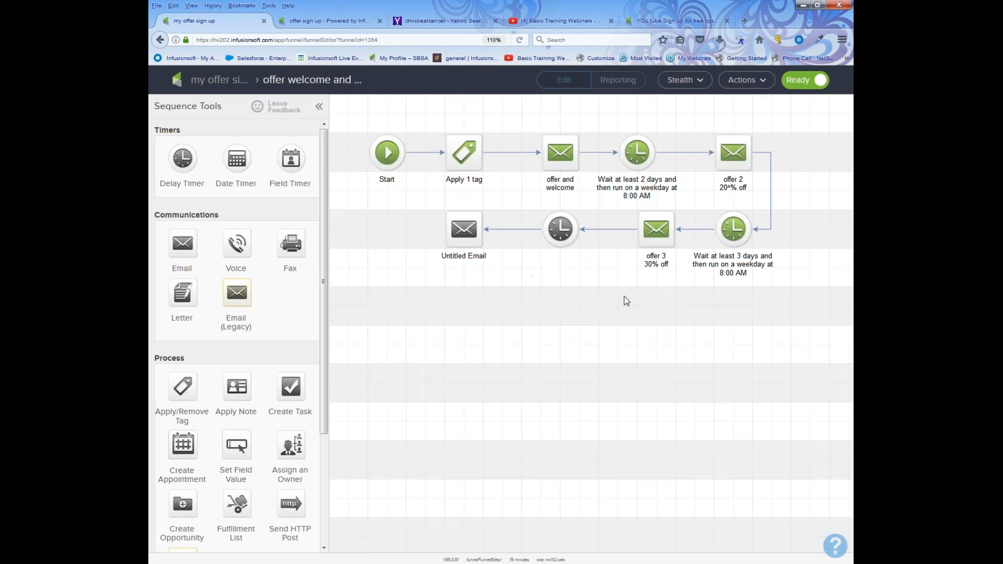
left_click_drag(644, 318, 534, 319)
right_click(534, 319)
left_click(482, 311)
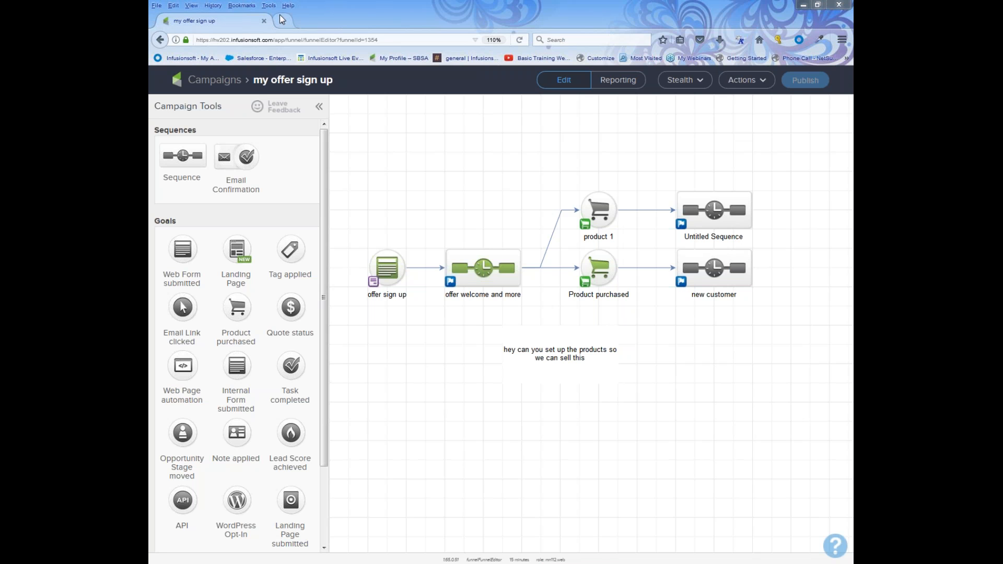
Open the Basic Training Webinars channel and browse its older uploads like 'How to join a Web ex meeting'.
left_click(534, 59)
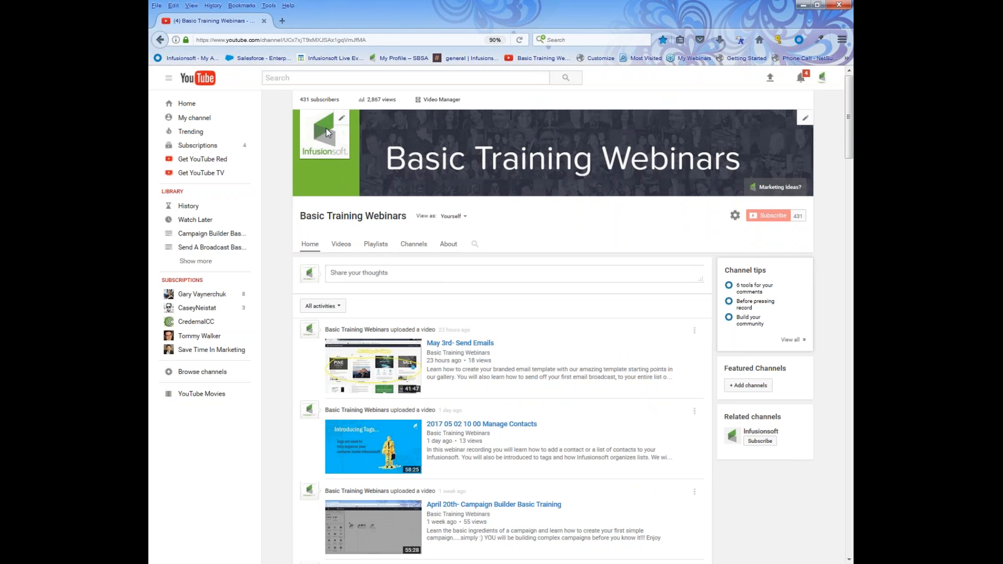
scroll(522, 386, "down", 15)
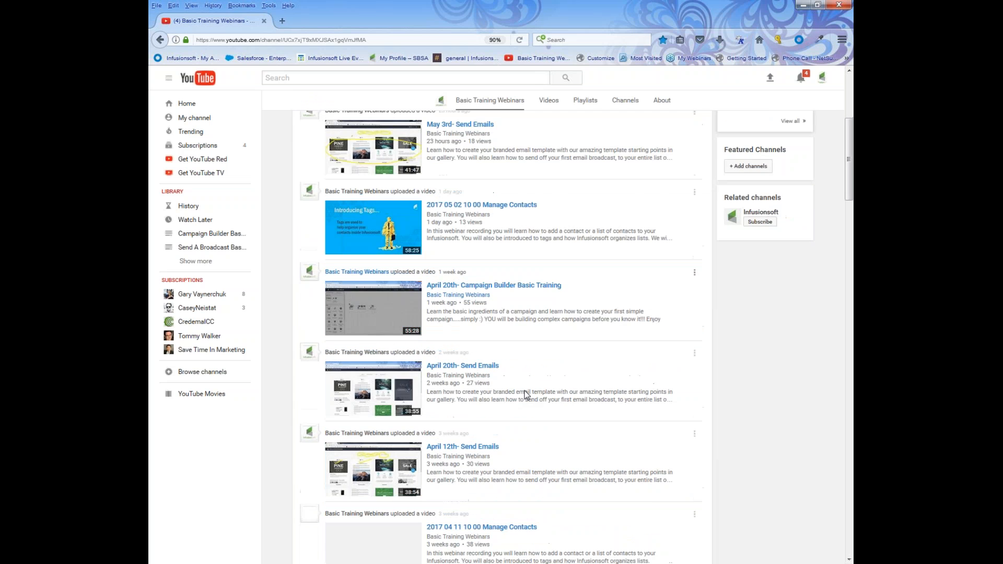
scroll(517, 374, "down", 9)
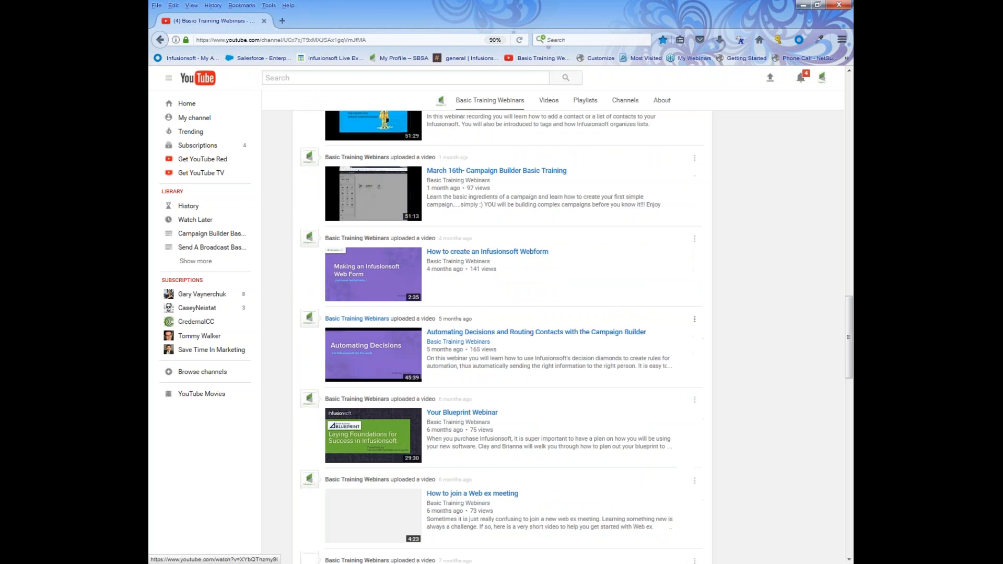
scroll(505, 372, "down", 4)
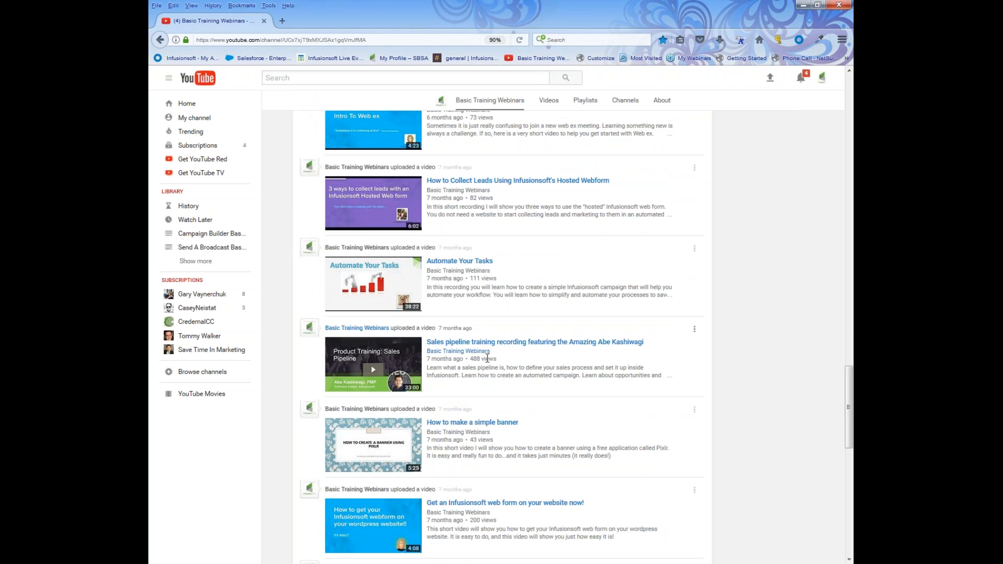
scroll(488, 358, "down", 9)
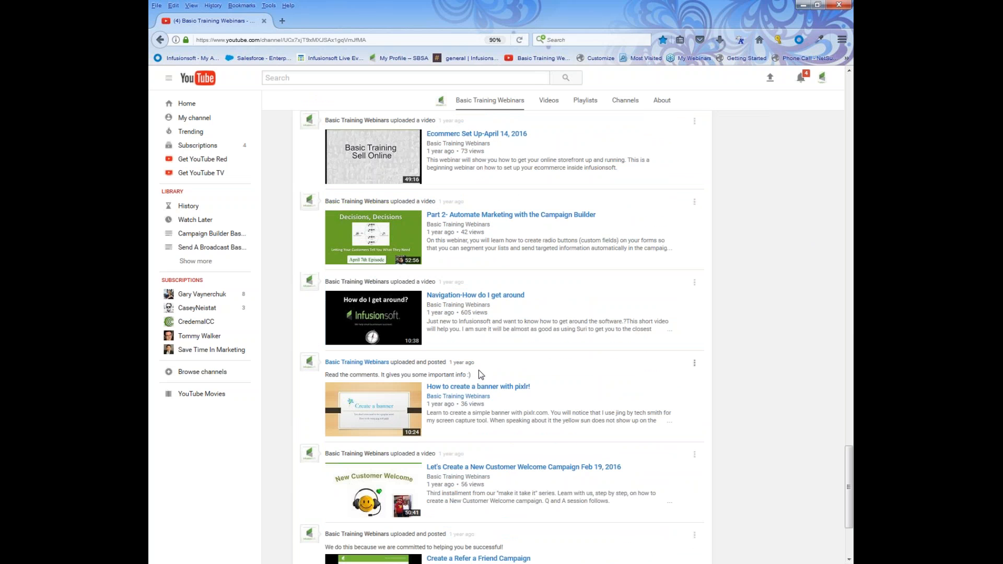
scroll(490, 396, "down", 3)
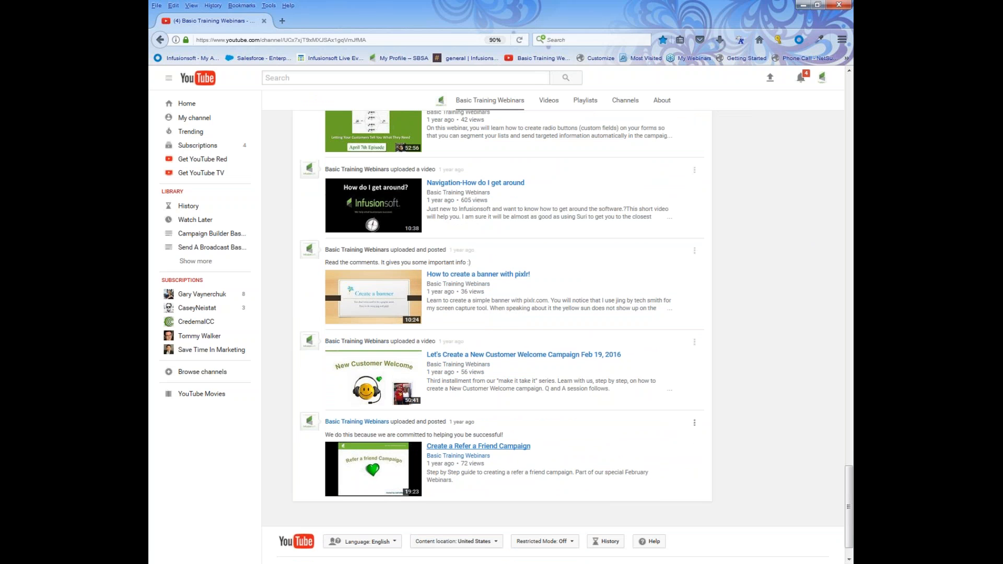
scroll(480, 449, "up", 8)
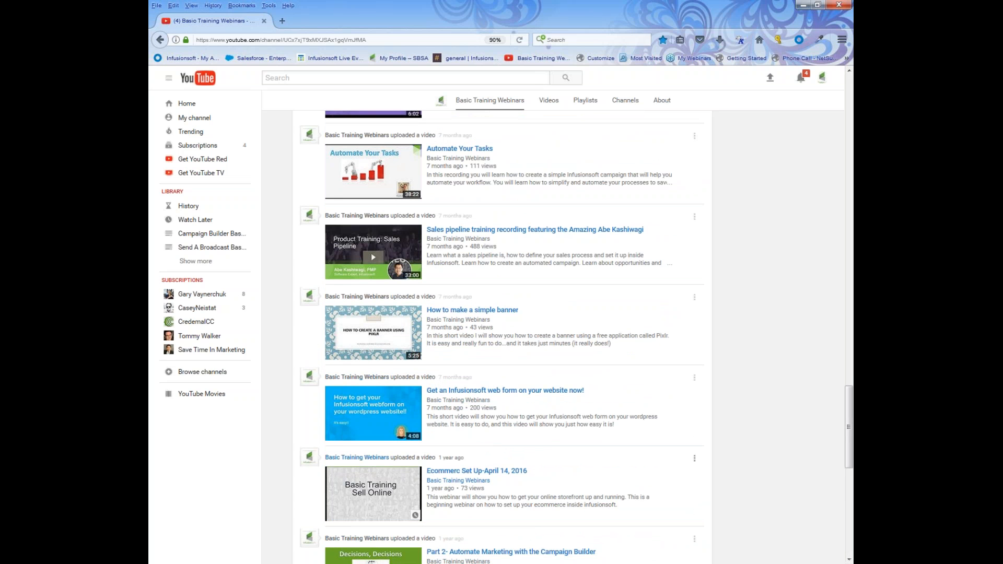
scroll(411, 460, "up", 3)
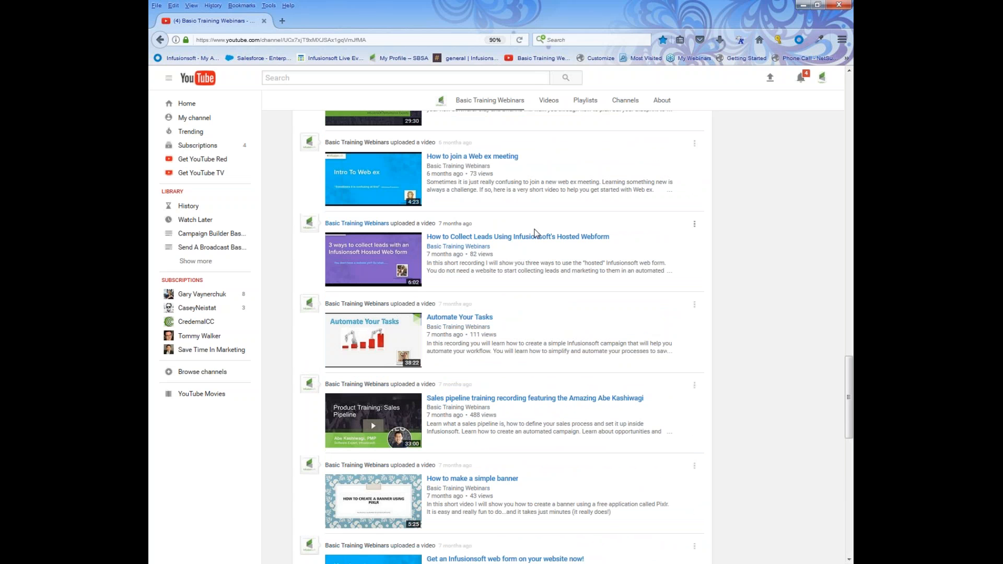
scroll(516, 257, "up", 1)
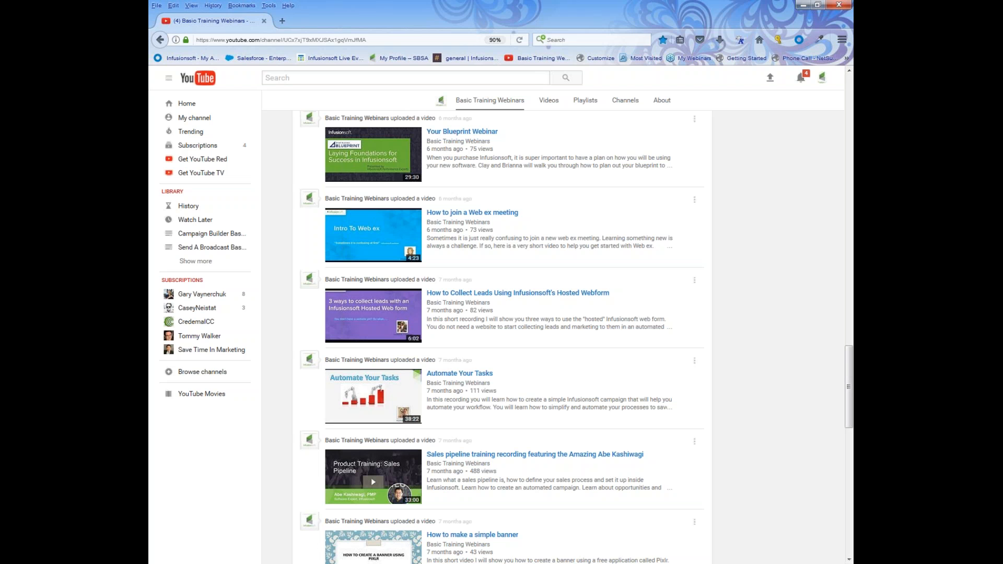